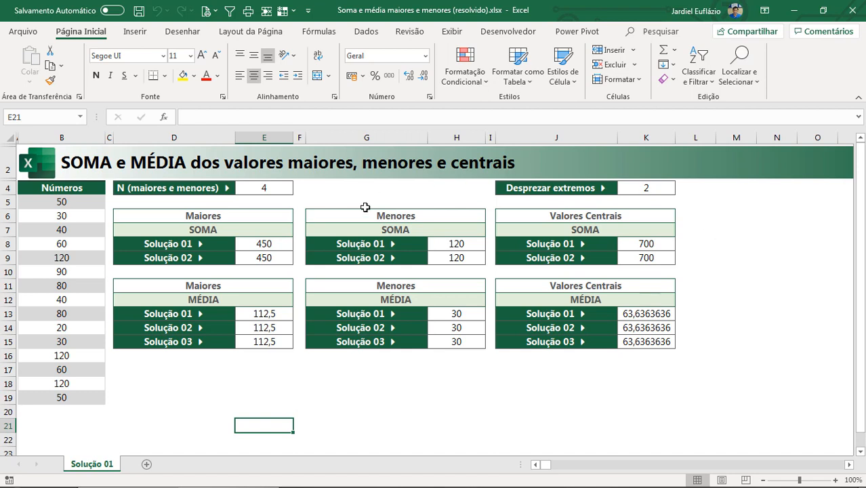
Step: Check the N and Desprezar extremos parameter cells in the solved workbook, and close that workbook
left_click(274, 191)
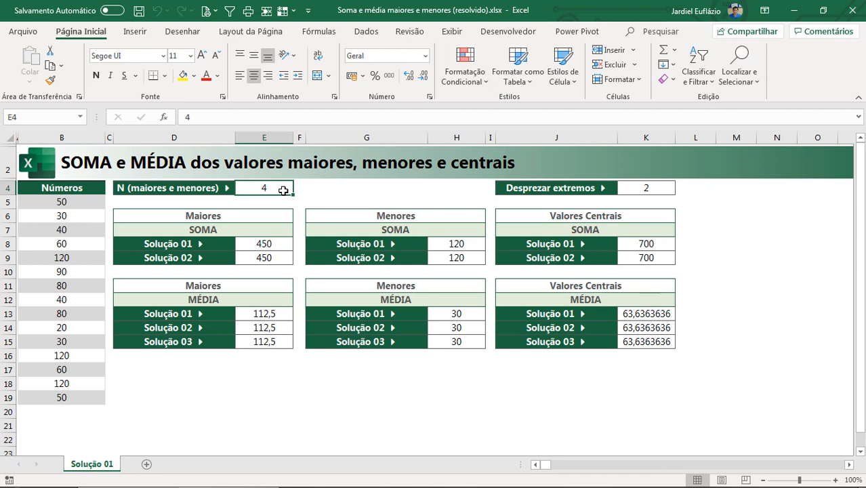
left_click(602, 189)
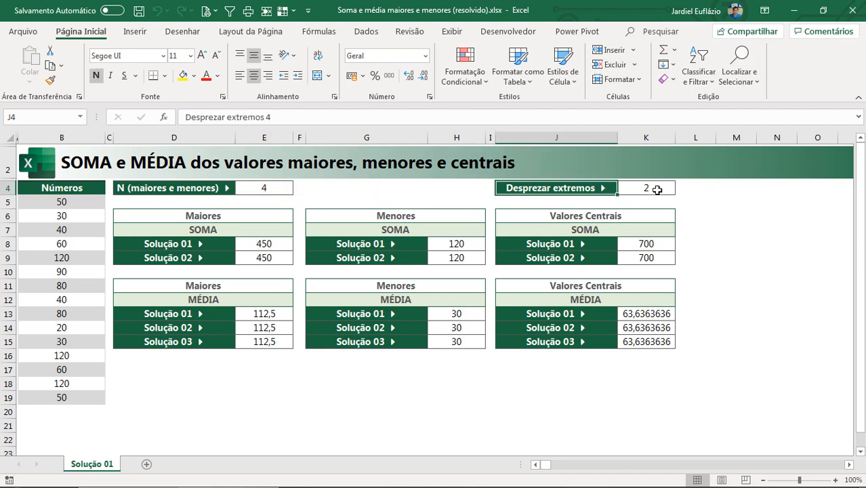
left_click(657, 190)
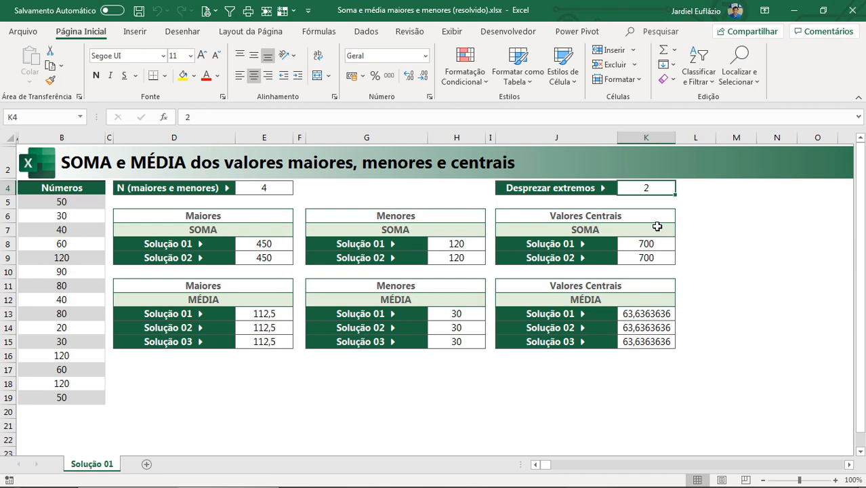
left_click(850, 10)
left_click(388, 263)
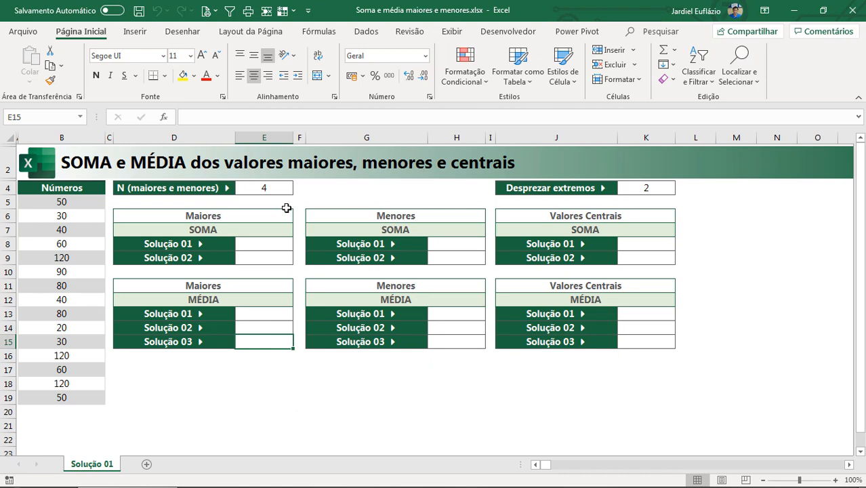
Step: Write =MAIOR(B5:B19;{1;2;3;4}) in E8, the Solução 01 cell for the sum of the largest values
left_click(271, 249)
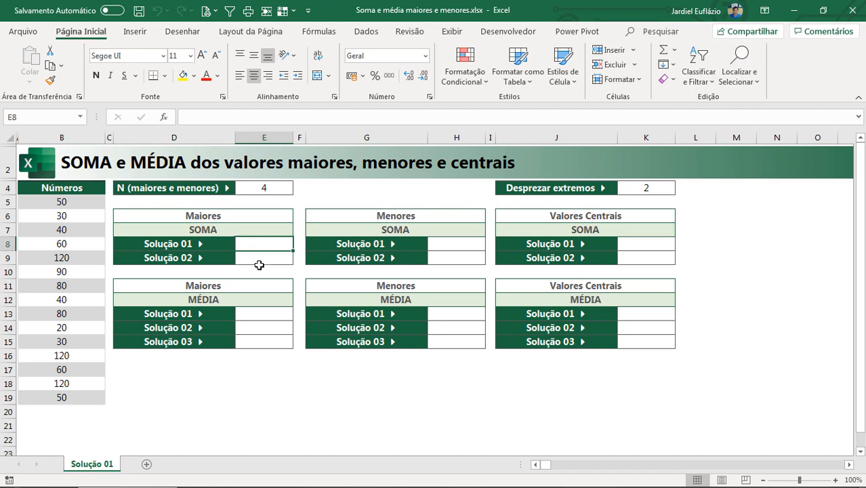
left_click(268, 188)
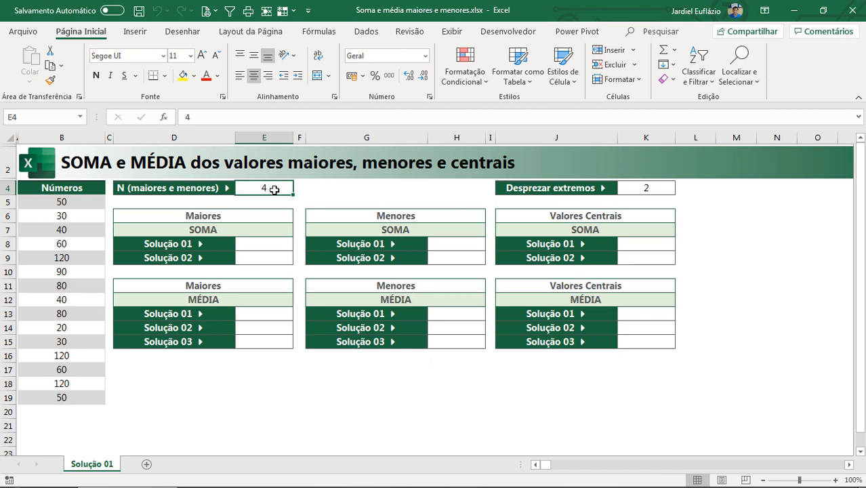
left_click(270, 250)
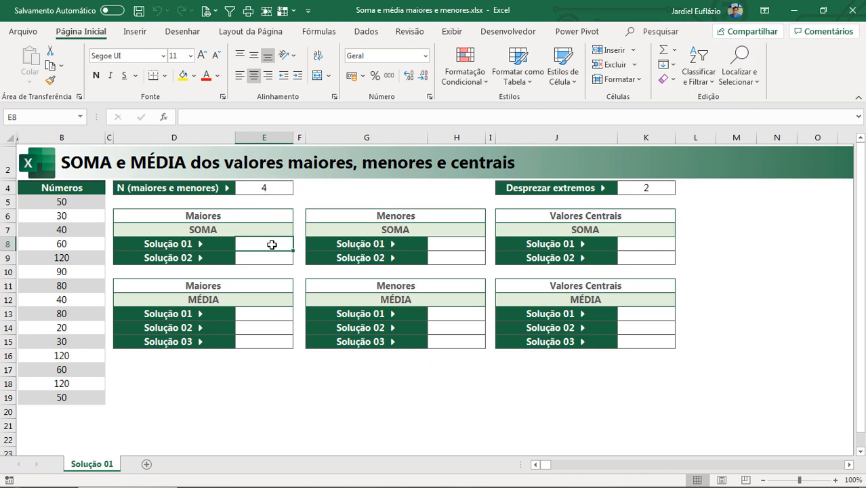
type("=")
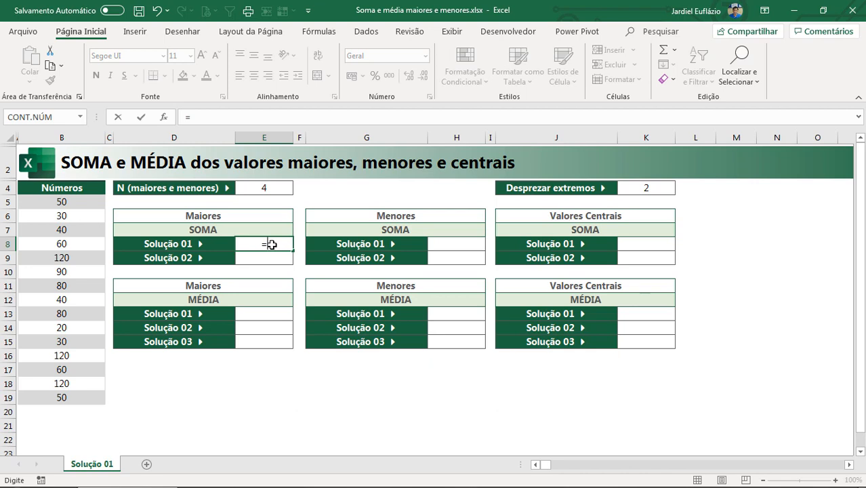
type("maior")
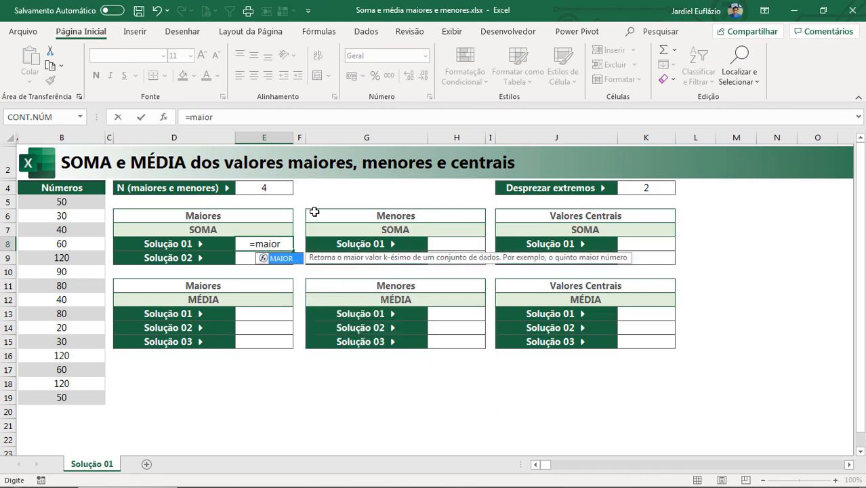
key("Tab")
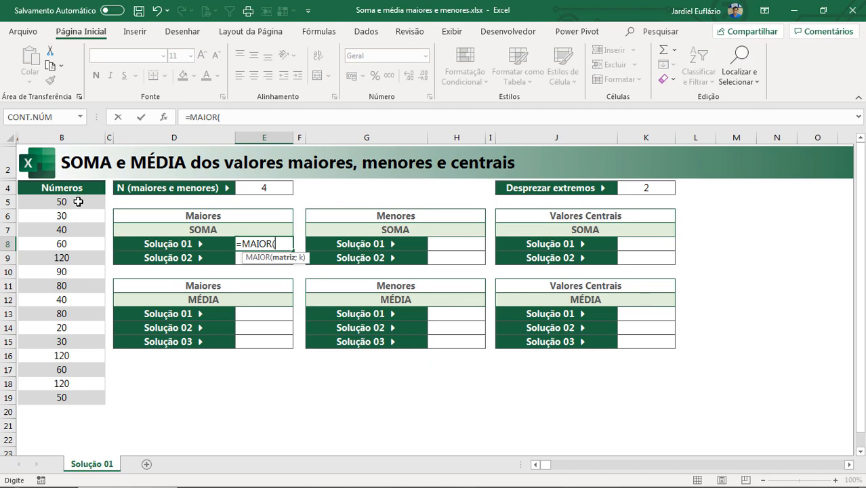
left_click_drag(78, 202, 76, 394)
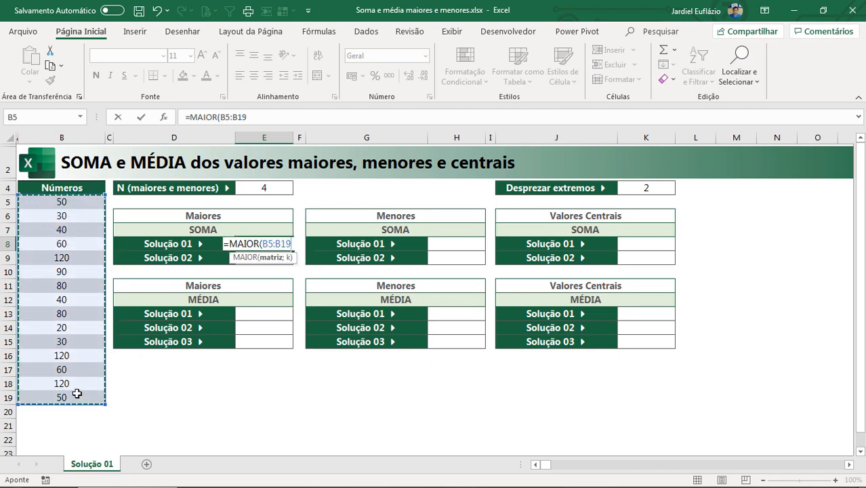
type(";")
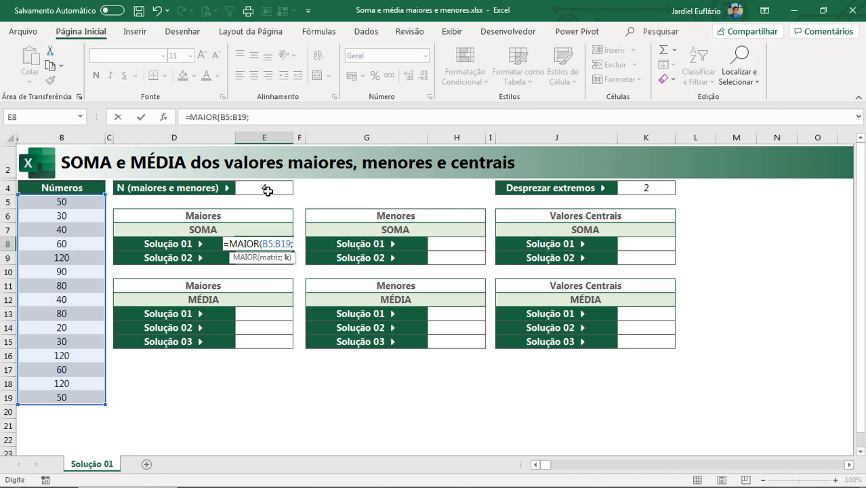
type("{1;2;")
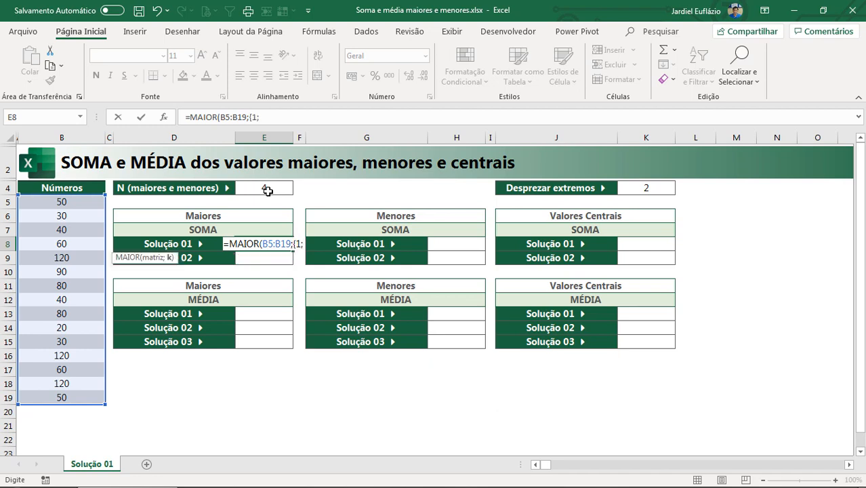
type("3;")
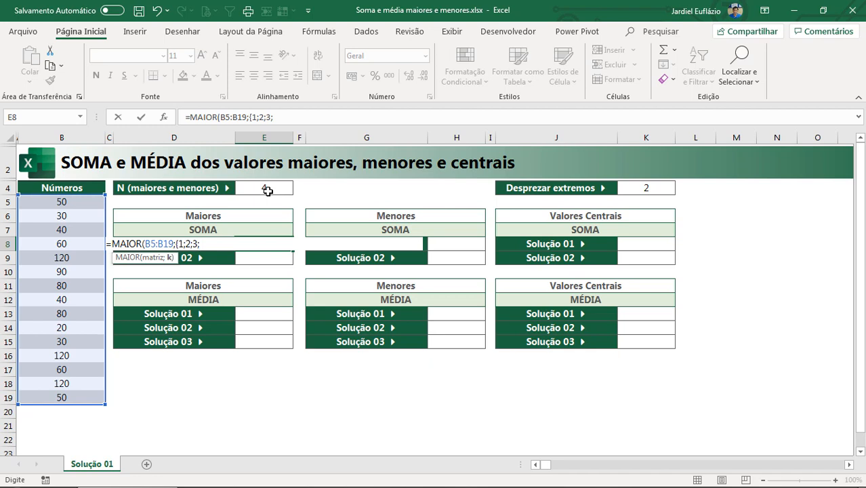
type("4}))")
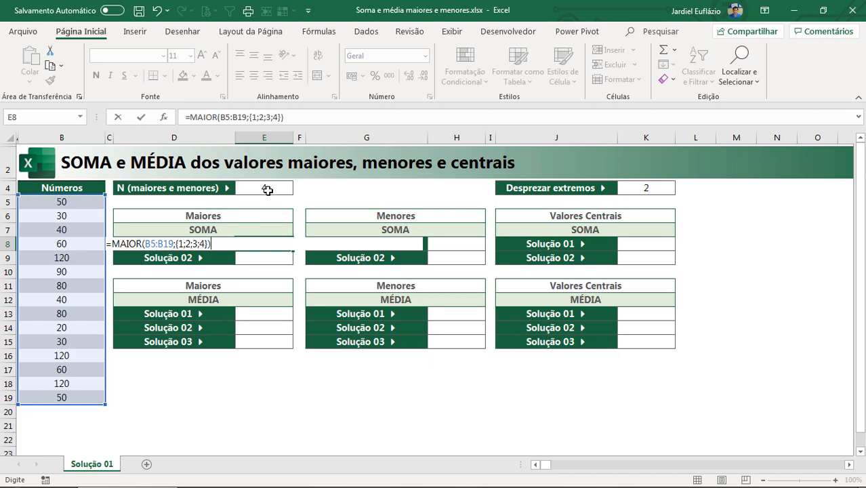
Step: Temporarily evaluate the whole MAIOR formula in E8 to inspect the array it returns, and restore the formula
left_click_drag(250, 117, 281, 117)
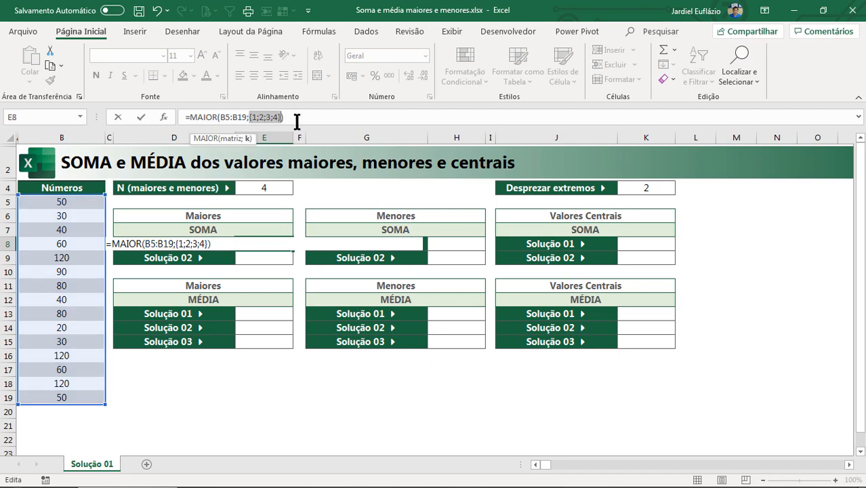
left_click(306, 116)
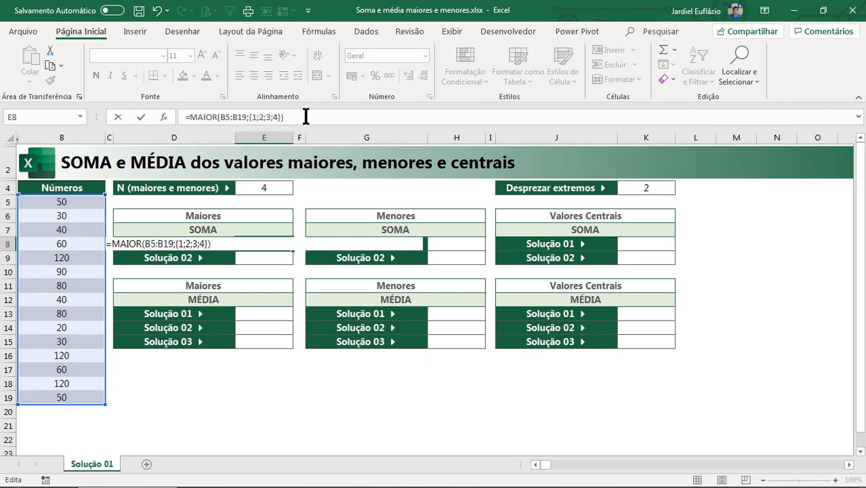
key("F9")
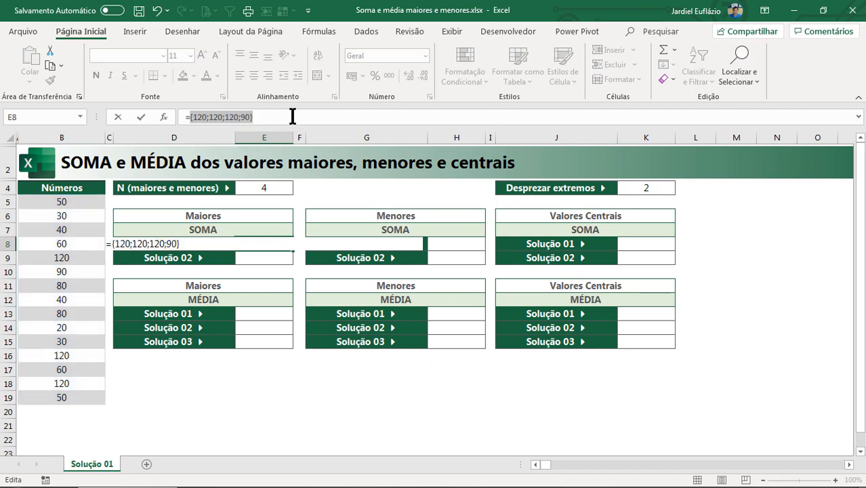
left_click(197, 116)
left_click(216, 117)
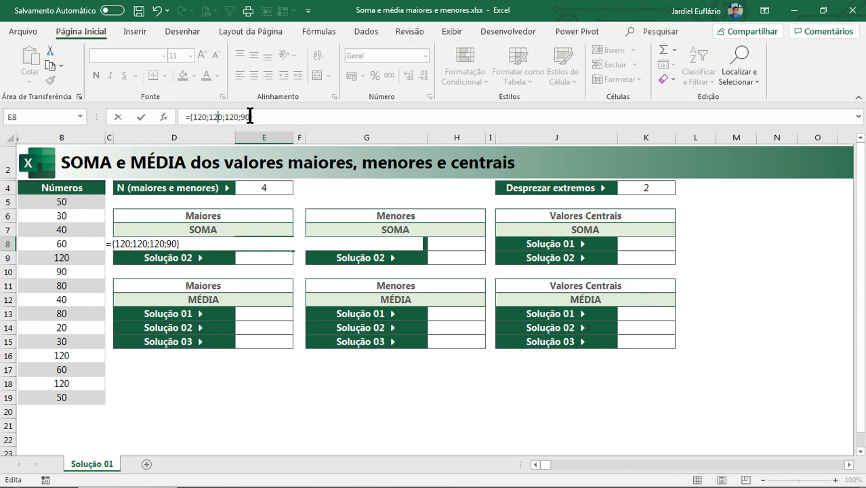
key("ctrl+z")
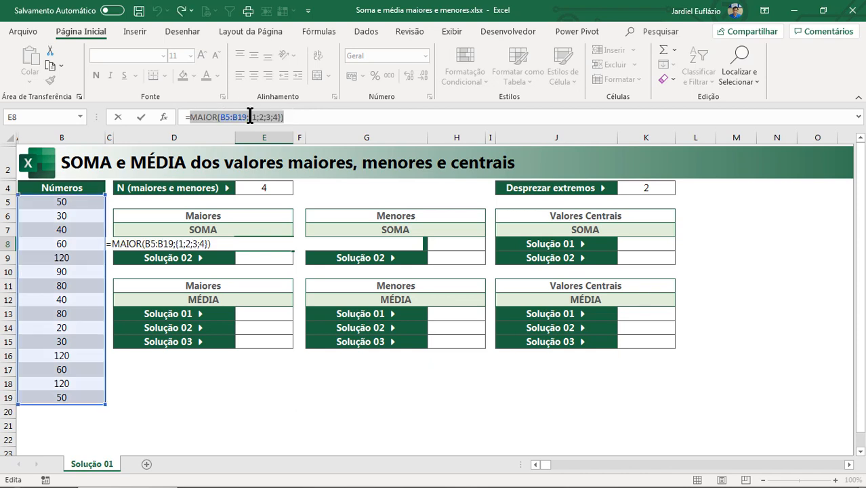
left_click(293, 117)
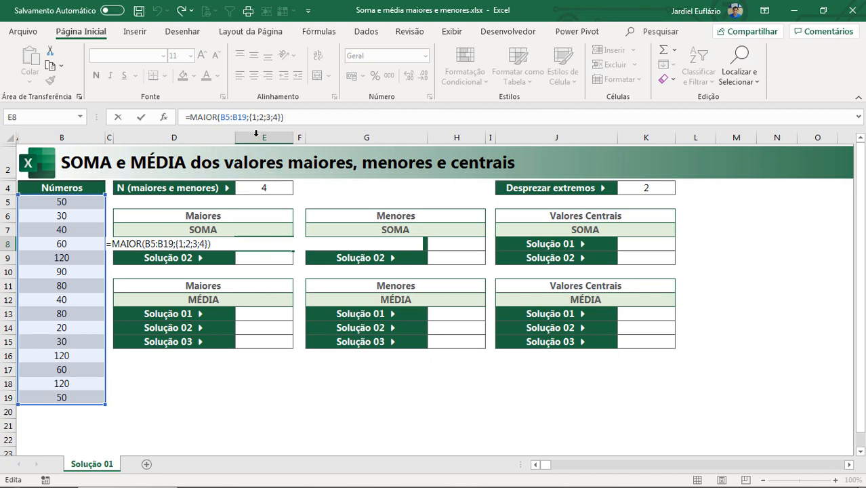
Step: Replace the fixed array {1;2;3;4} in the MAIOR formula with LIN(INDIRETO("1:"&E4))
left_click_drag(248, 118, 282, 117)
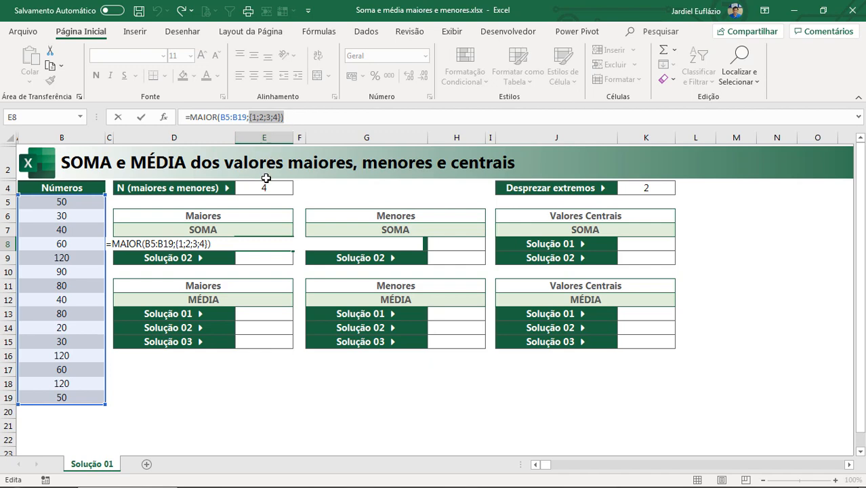
type("LIN(ind")
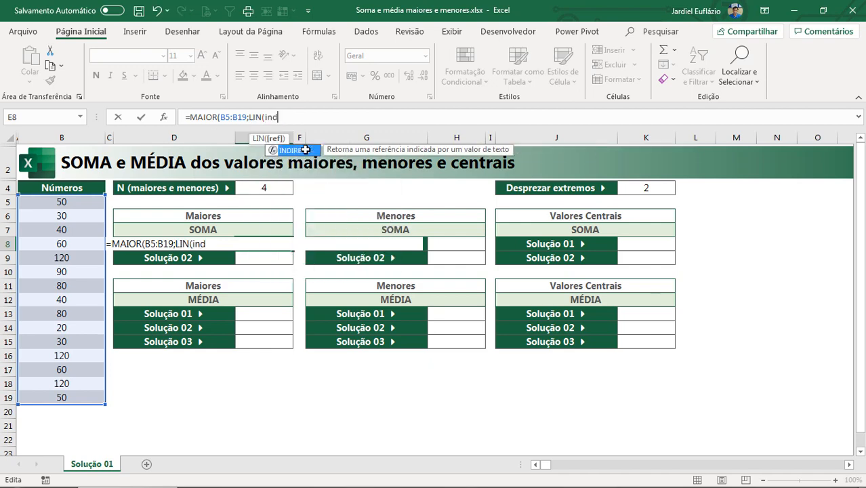
double_click(306, 150)
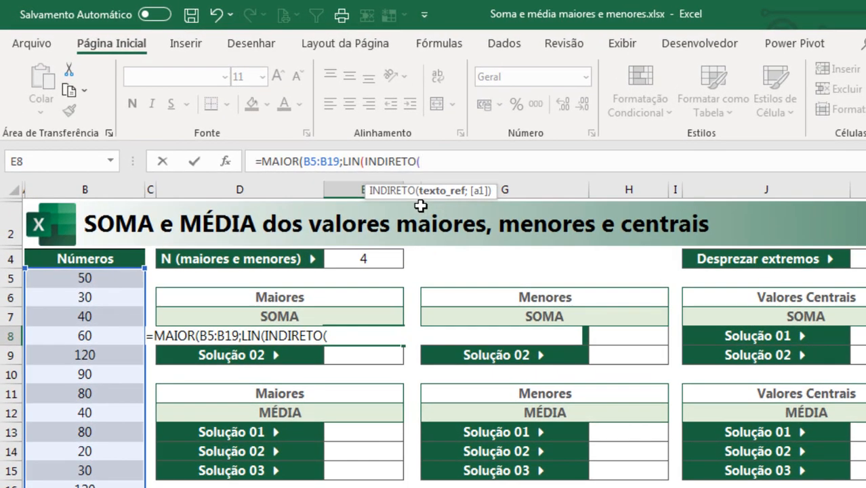
type("\"1:\"&")
left_click(383, 263)
type(")")
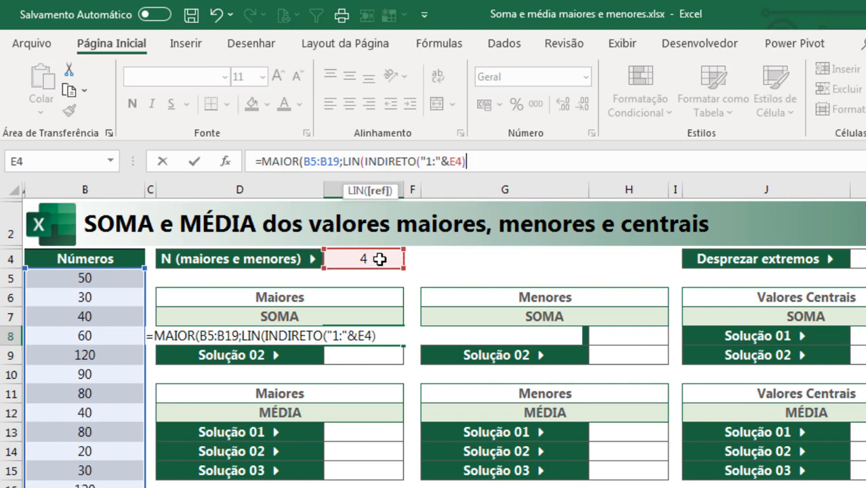
type(")")
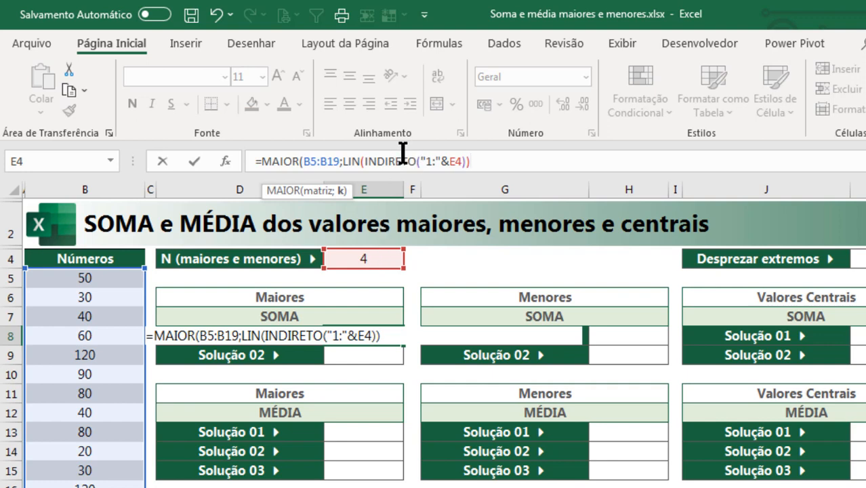
Step: Temporarily evaluate only the LIN(INDIRETO("1:"&E4)) part to inspect its array, and restore the expression
left_click_drag(346, 161, 441, 150)
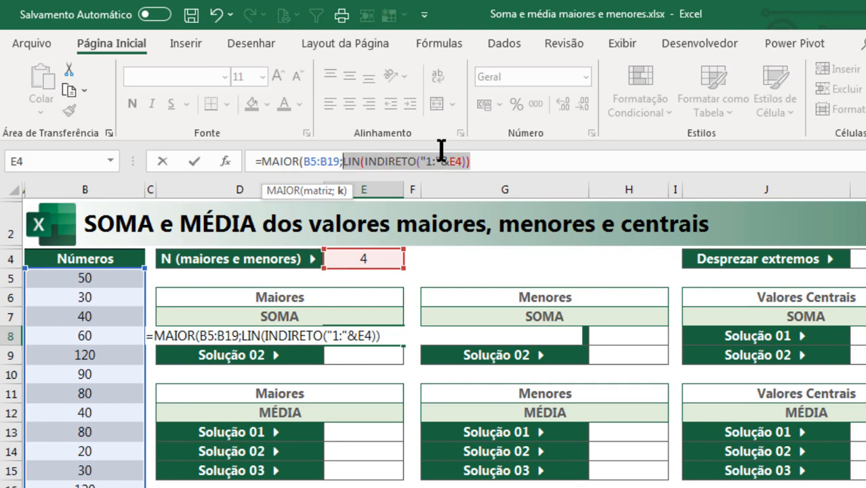
key("F9")
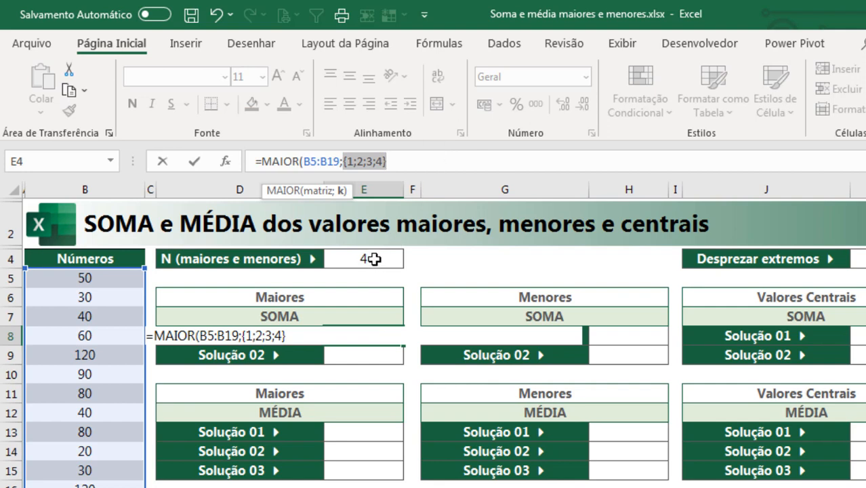
key("ctrl+z")
left_click(516, 155)
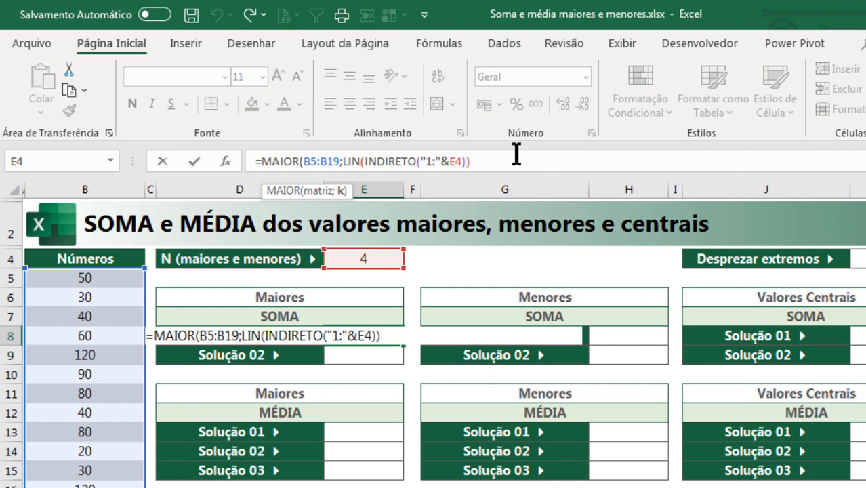
Step: Add the closing parenthesis of MAIOR, and preview the completed formula's array before restoring it
type(")")
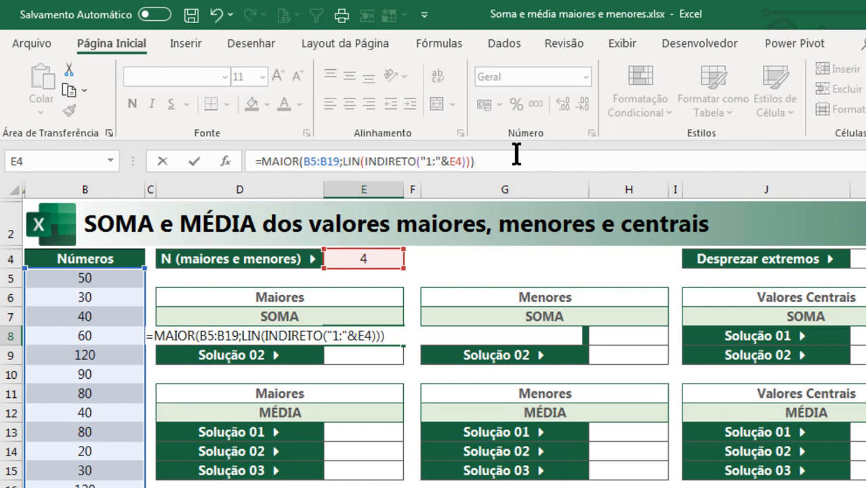
key("F9")
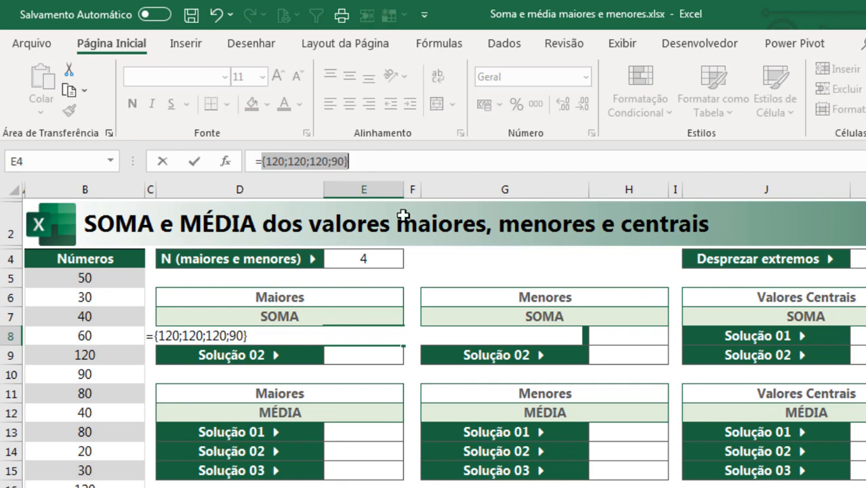
key("ctrl+z")
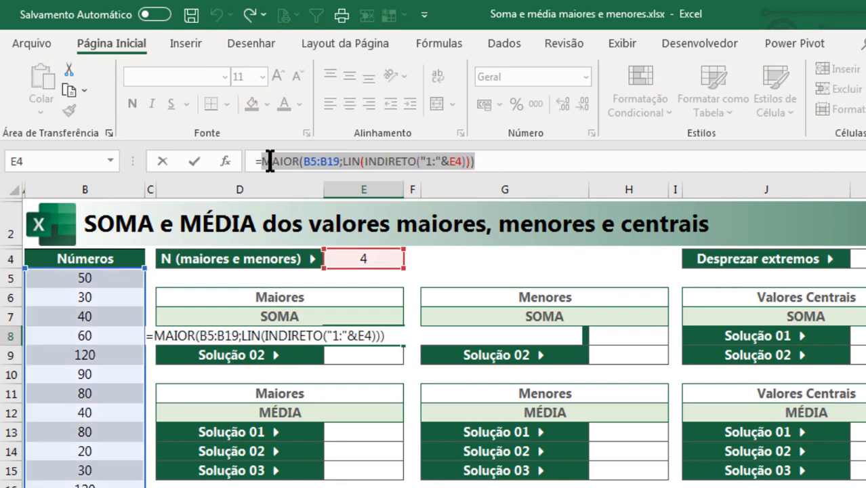
Step: Wrap the MAIOR expression in SOMA and enter =SOMA(MAIOR(B5:B19;LIN(INDIRETO("1:"&E4)))) in E8
left_click(261, 161)
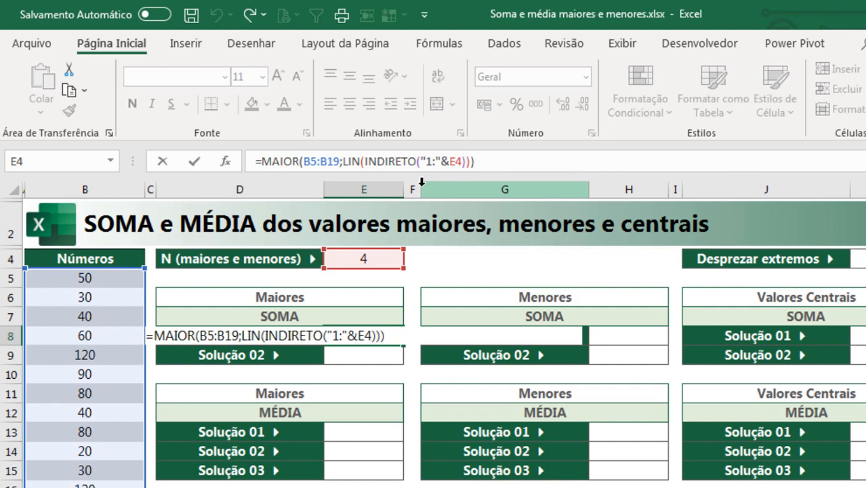
type("soma(")
left_click(550, 160)
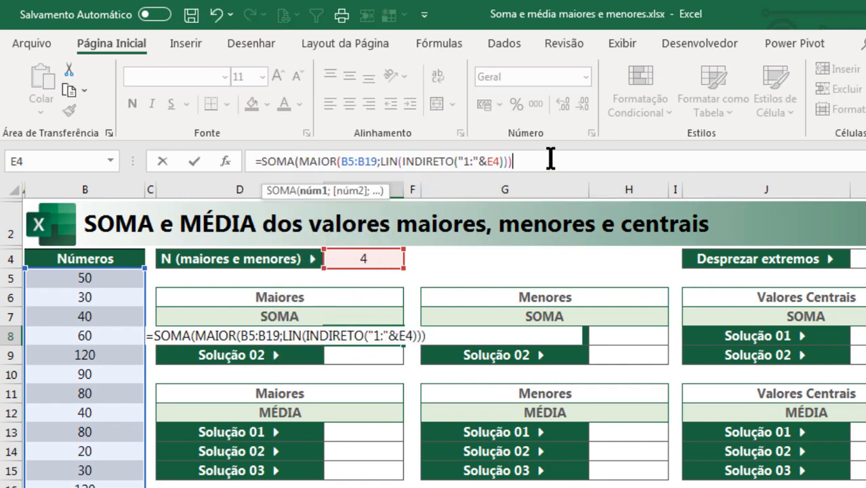
type(")")
key("Return")
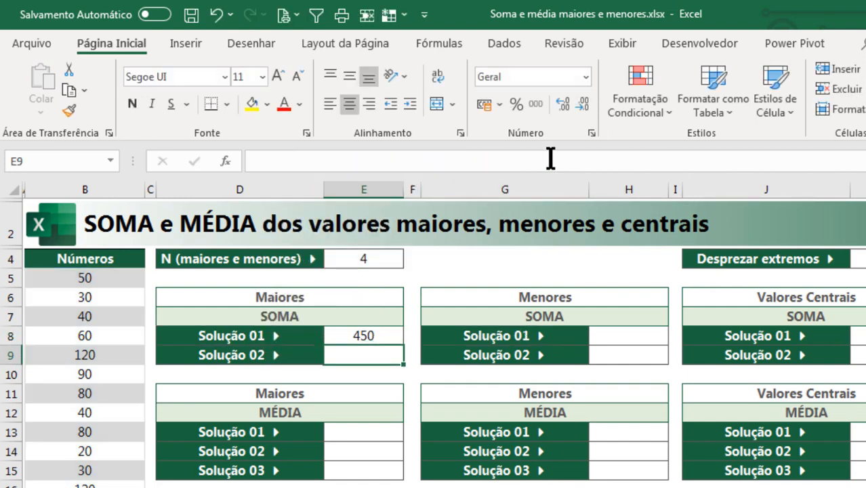
Step: Evaluate the MAIOR argument inside E8's SOMA formula to inspect its array, and restore the original expression
left_click(384, 336)
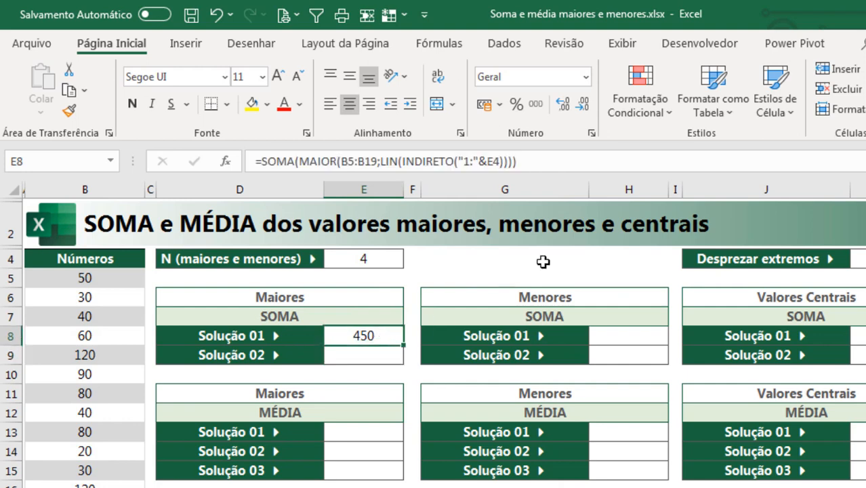
left_click(552, 160)
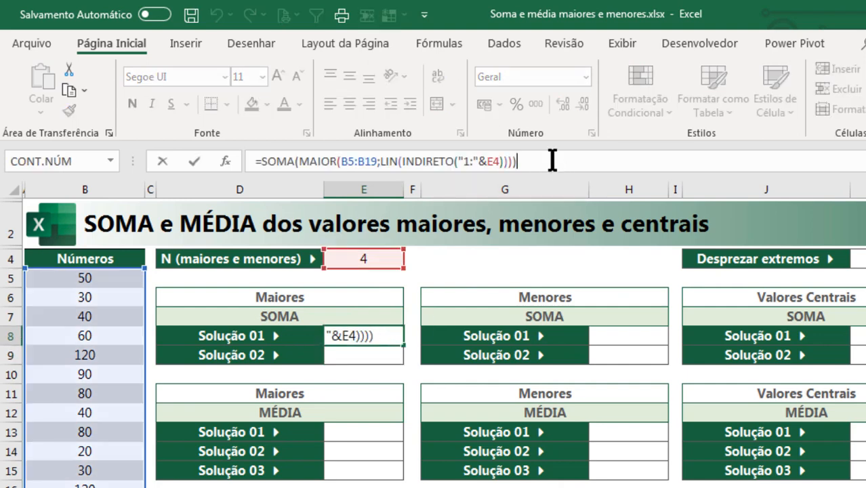
left_click(357, 163)
left_click(355, 192)
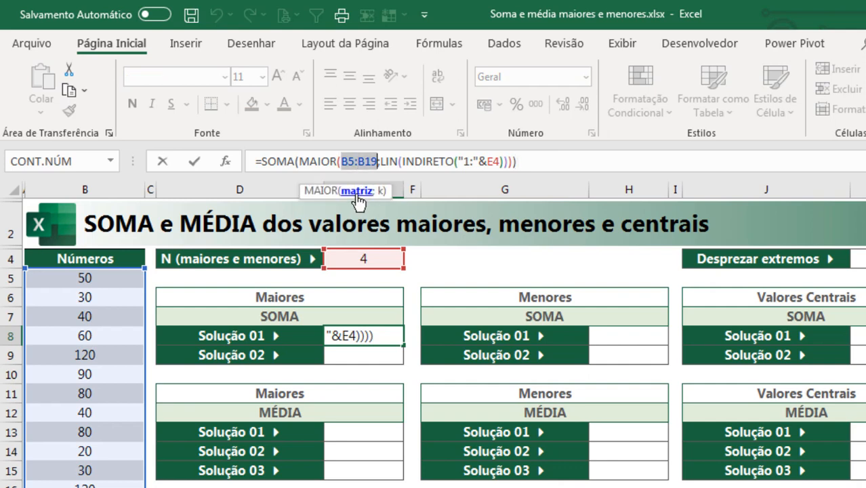
left_click(298, 162)
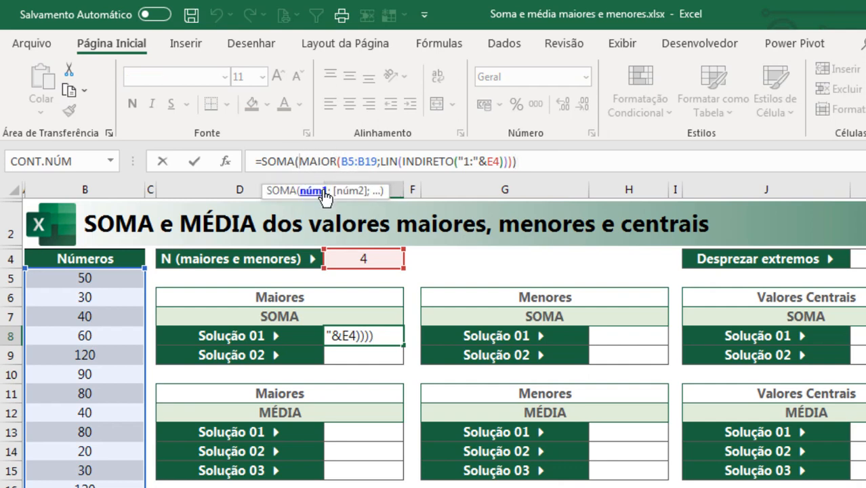
left_click(318, 192)
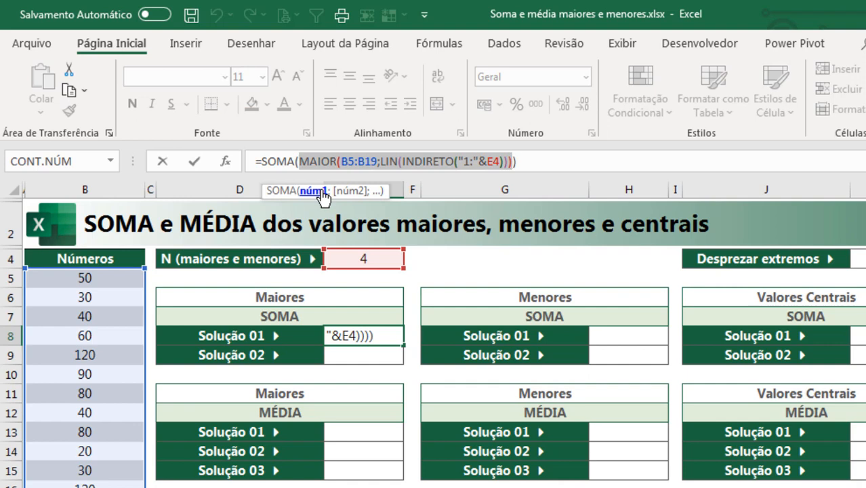
key("F9")
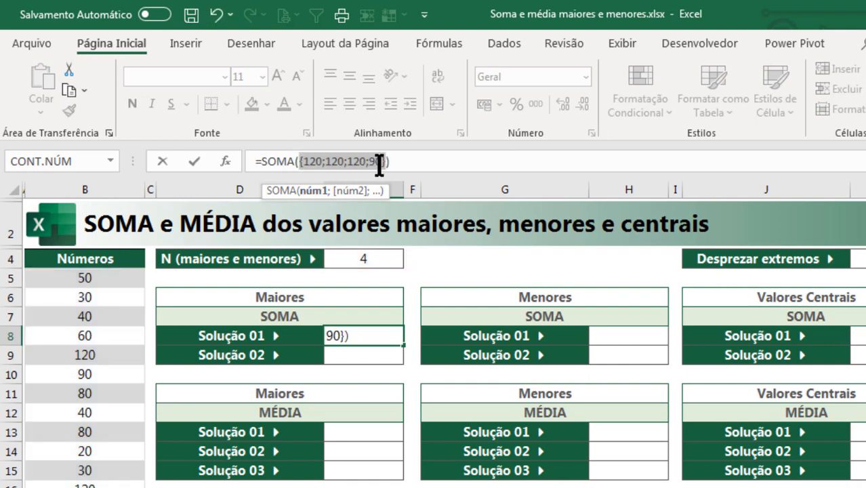
key("ctrl+z")
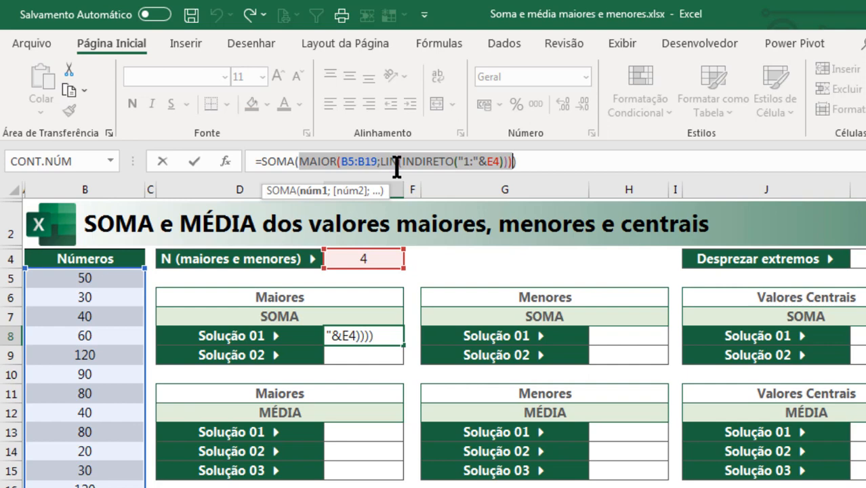
left_click(544, 161)
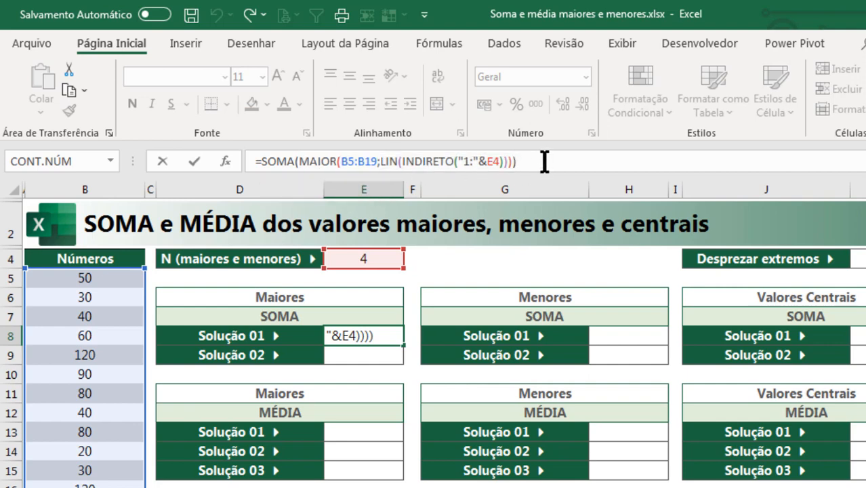
key("Return")
Step: Re-enter the SOMA formula in E8 as an array formula
left_click(378, 334)
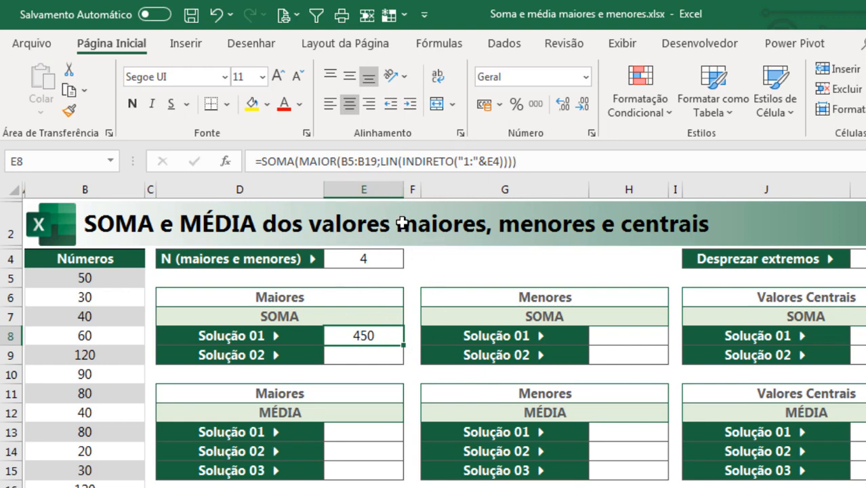
left_click(544, 163)
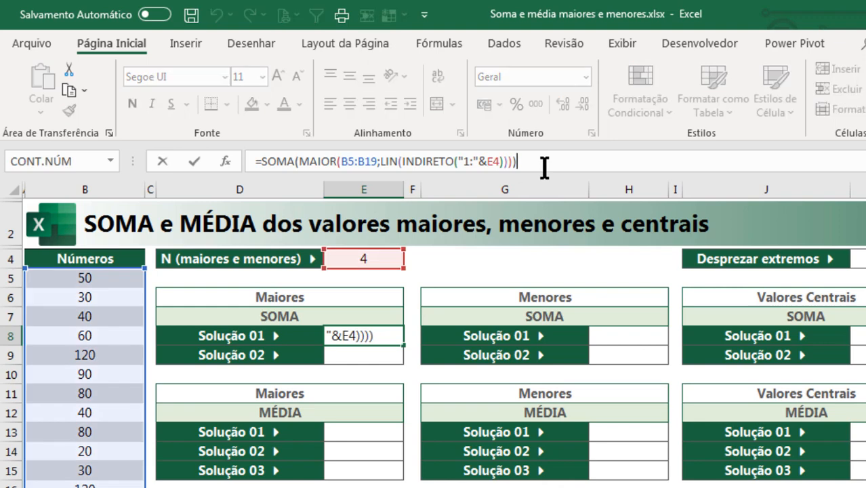
key("ctrl+shift+Return")
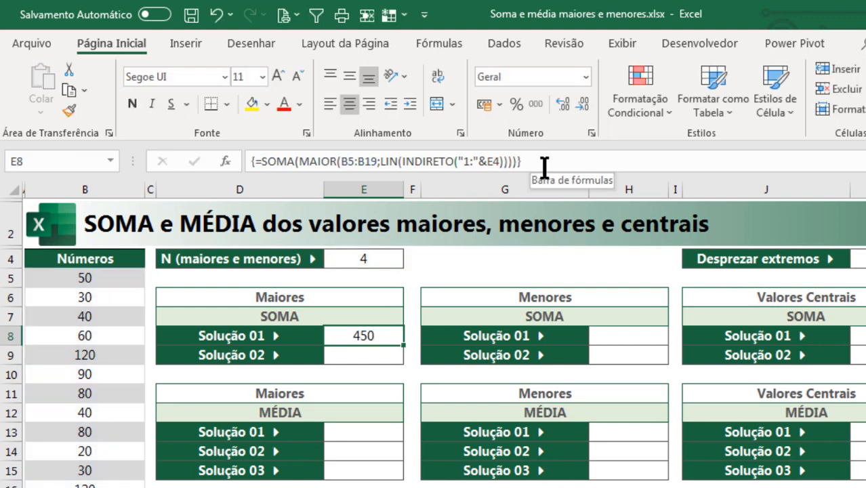
Step: Try SOMARPRODUTO in place of SOMA in E8's formula, and undo back to the plain SOMA version
left_click(296, 162)
type("RPRODUTO")
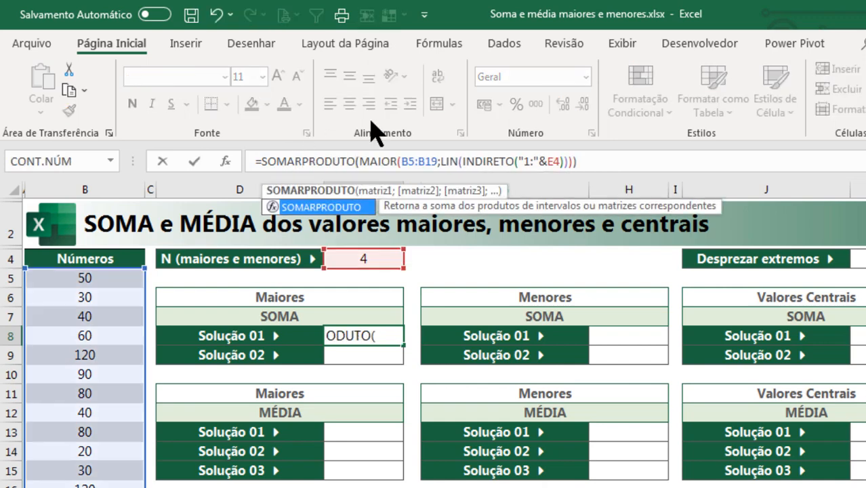
key("Return")
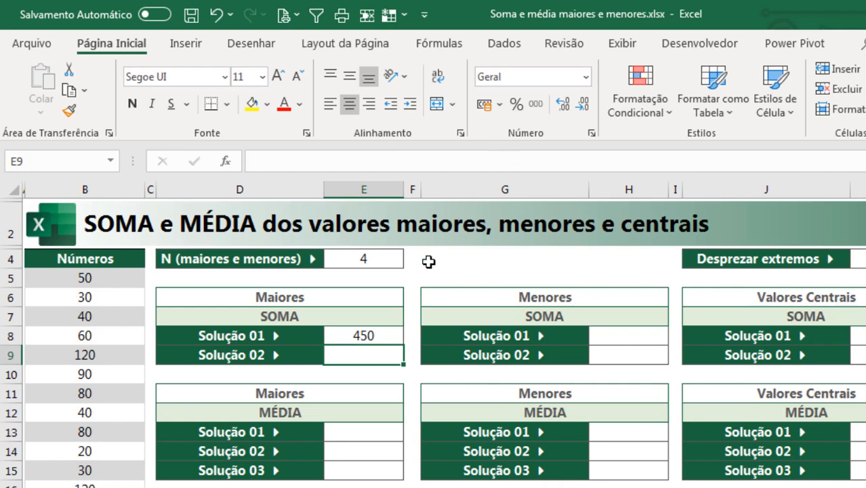
left_click(388, 330)
key("ctrl+z")
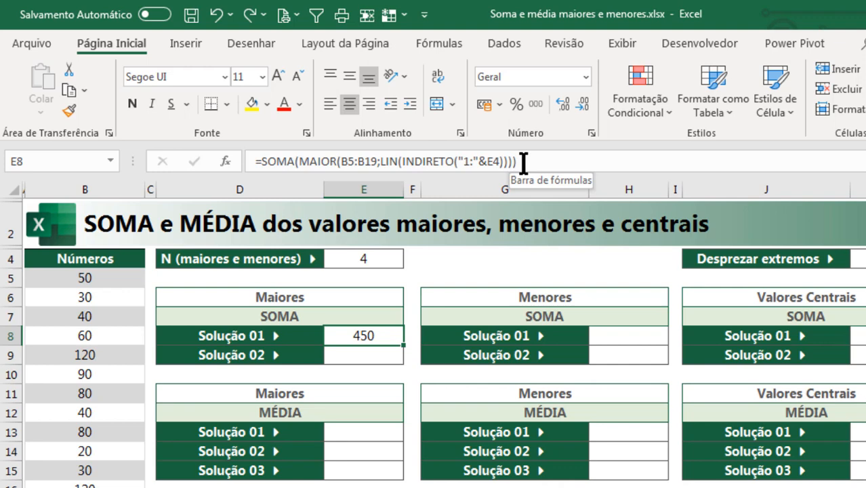
Step: Start an AGREGAR formula in E9 with function 14 (MAIOR), option 4 (Não ignorar nada) and the range B5:B19
left_click(385, 353)
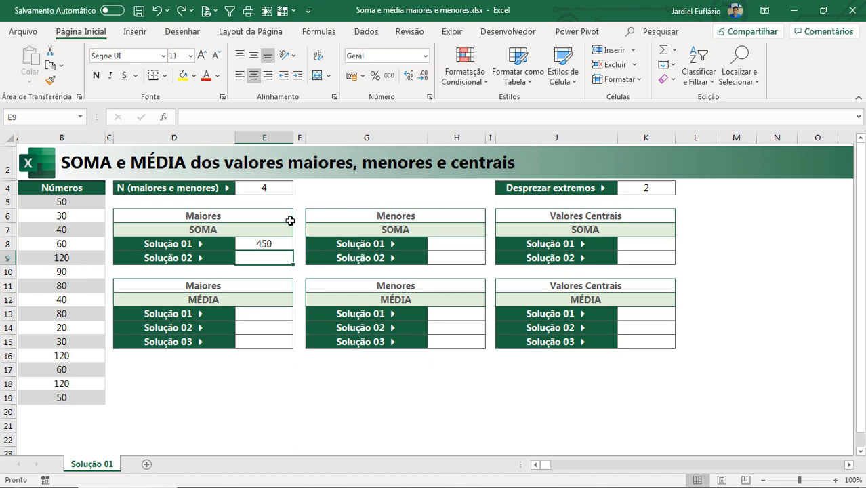
type("=")
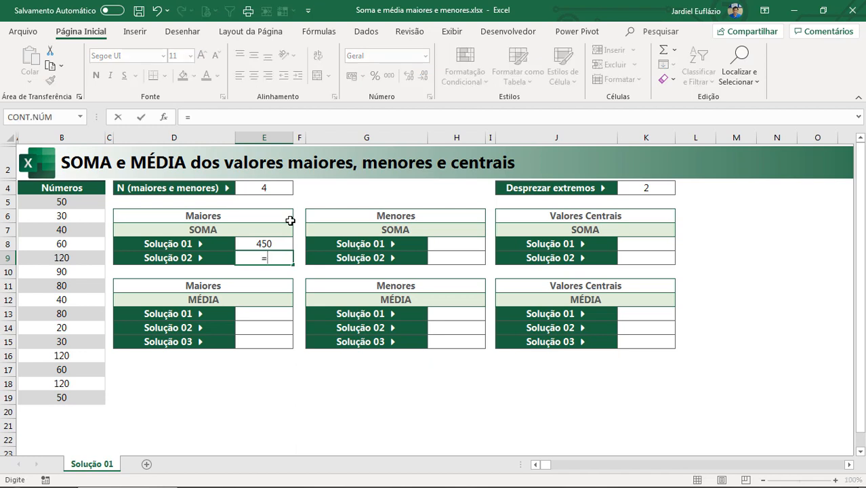
type("agre")
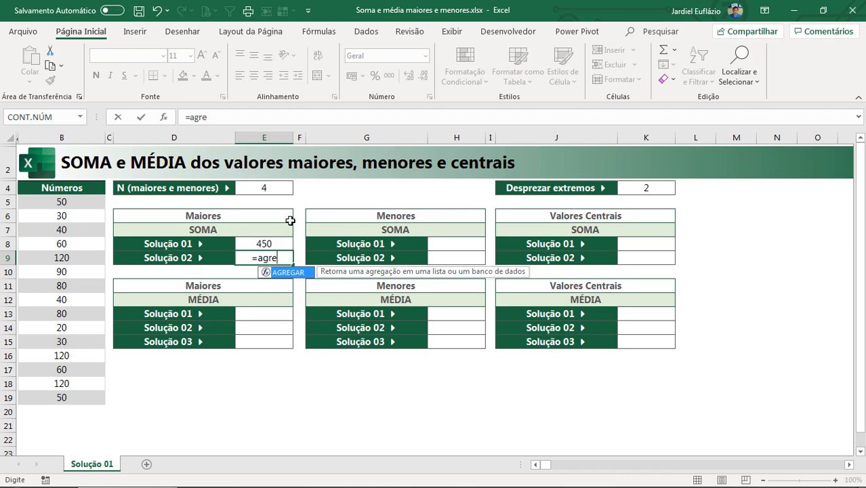
key("Tab")
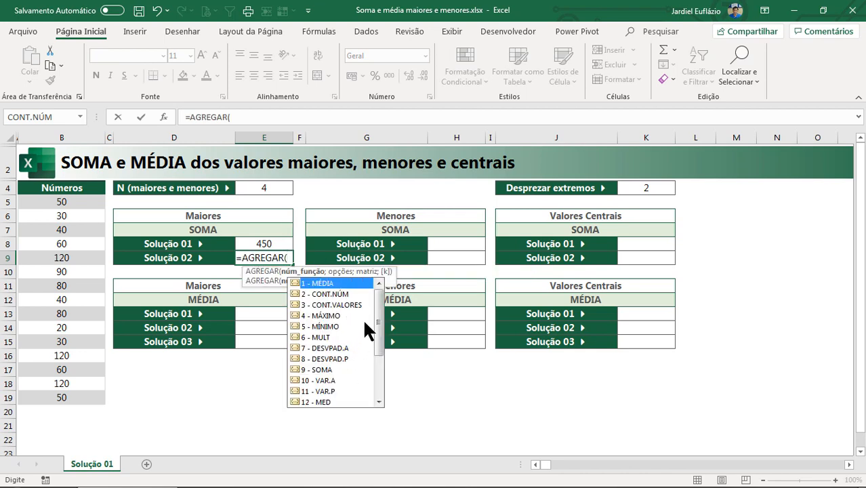
left_click_drag(377, 323, 379, 361)
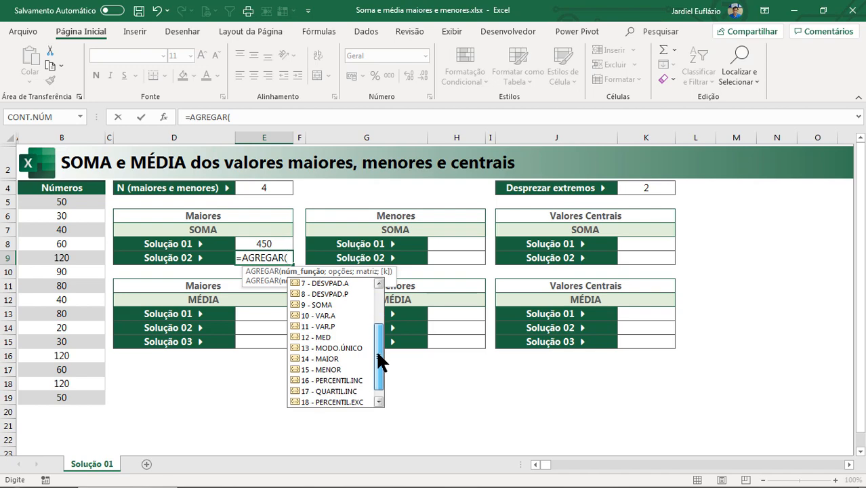
double_click(336, 357)
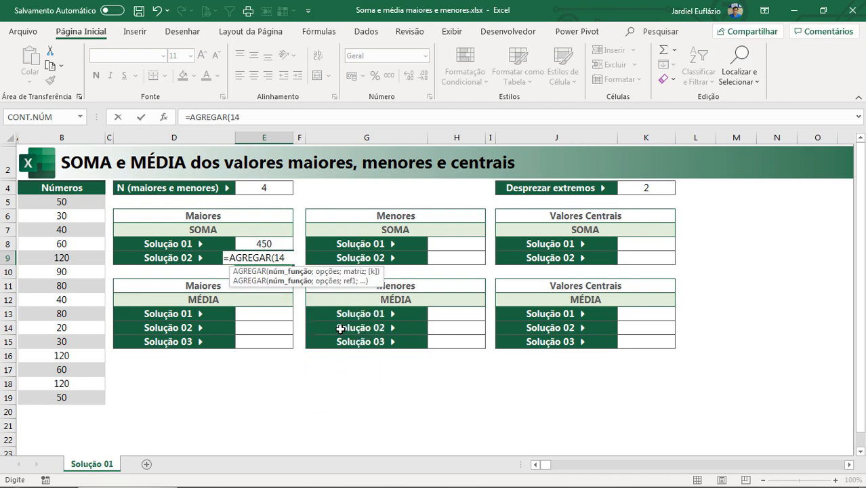
type(";")
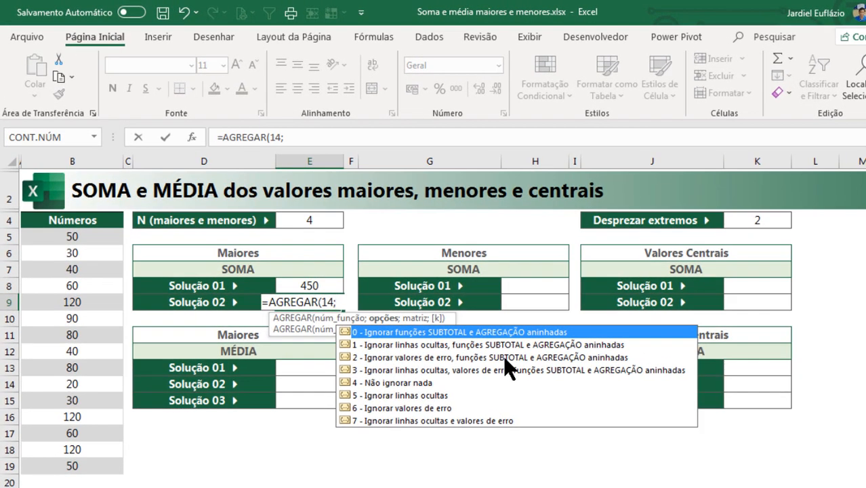
type("4;")
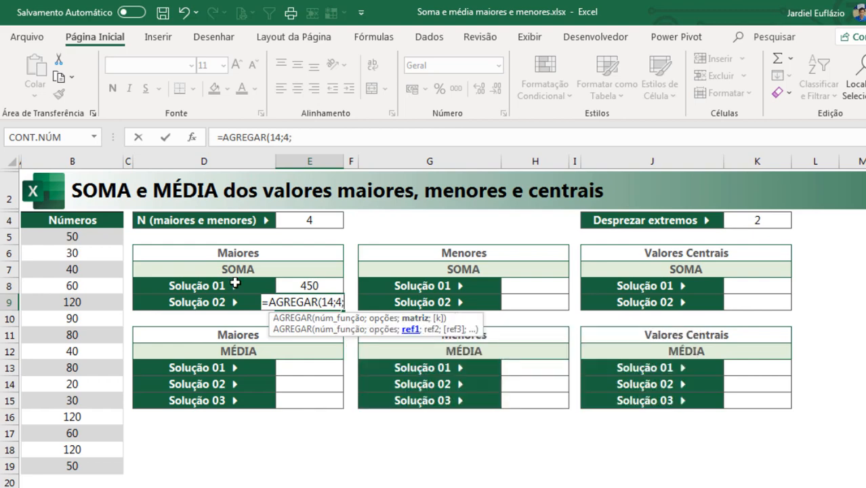
left_click(103, 236)
left_click_drag(96, 436, 93, 460)
type(";")
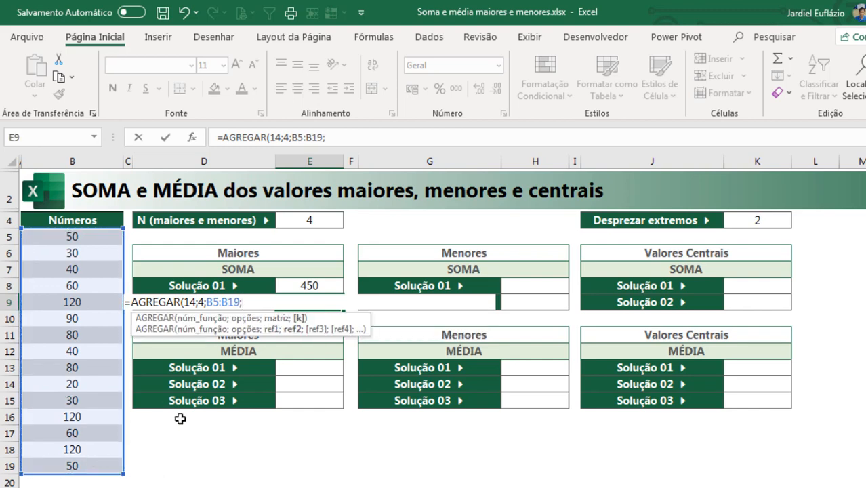
Step: Add LIN(INDIRETO("1:"&E4)) as the k argument of AGREGAR and close its parentheses
type("lin")
key("Tab")
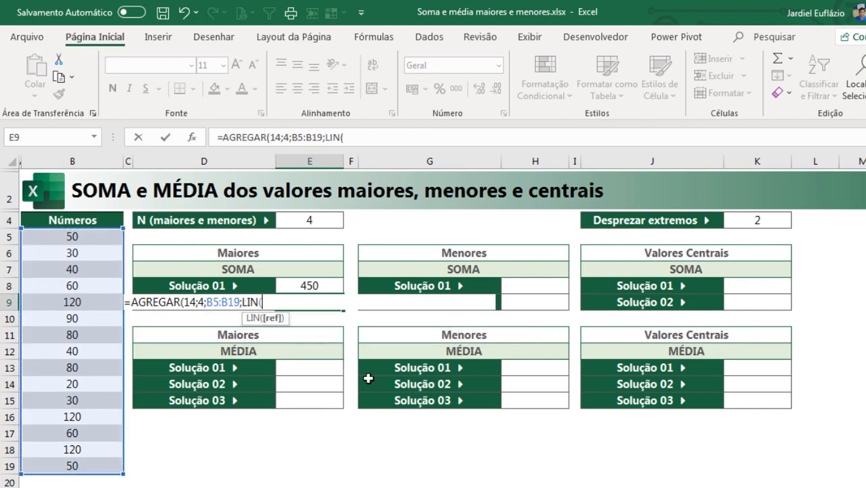
type("ind")
key("Tab")
type("\"1")
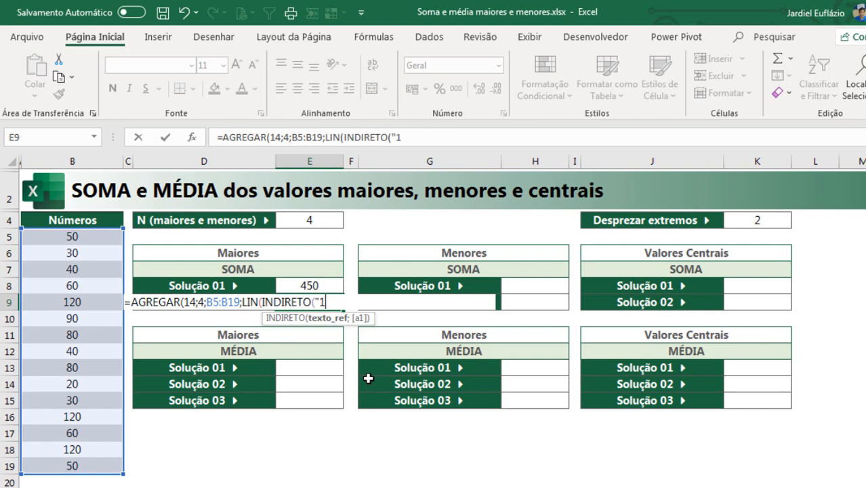
type(":\"&")
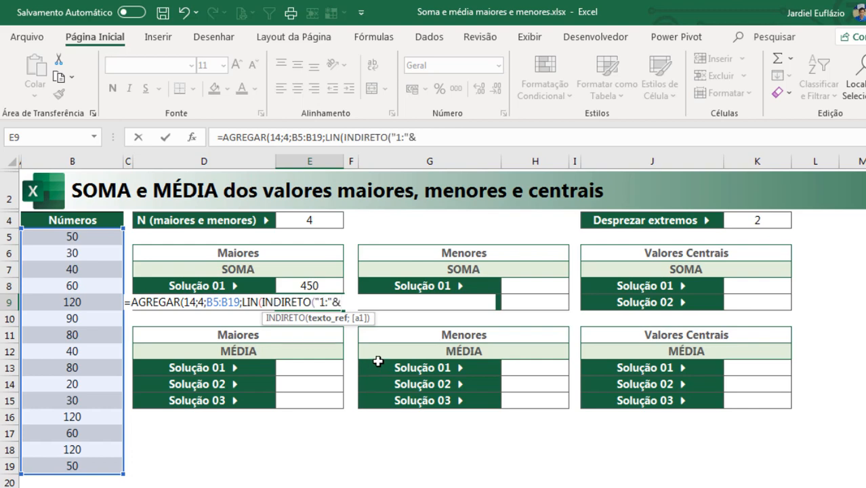
left_click(316, 221)
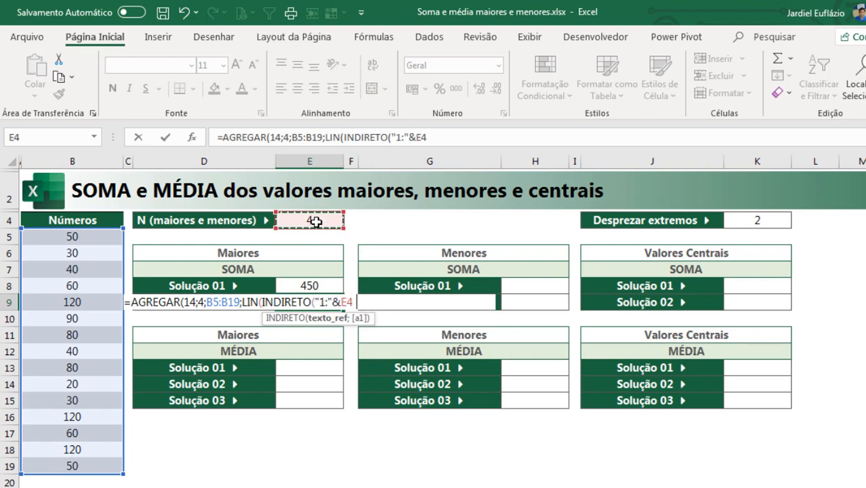
type(")))")
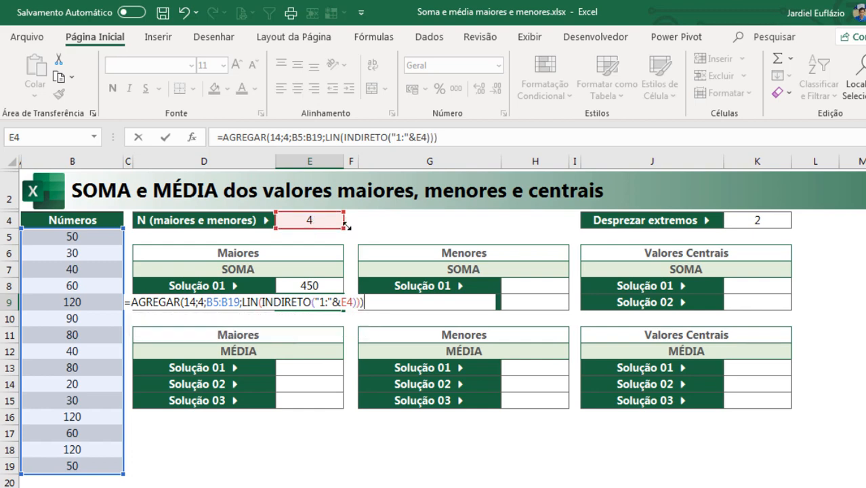
Step: Preview the AGREGAR array and restore it, and wrap the expression in SOMA to complete the formula in E9
key("F9")
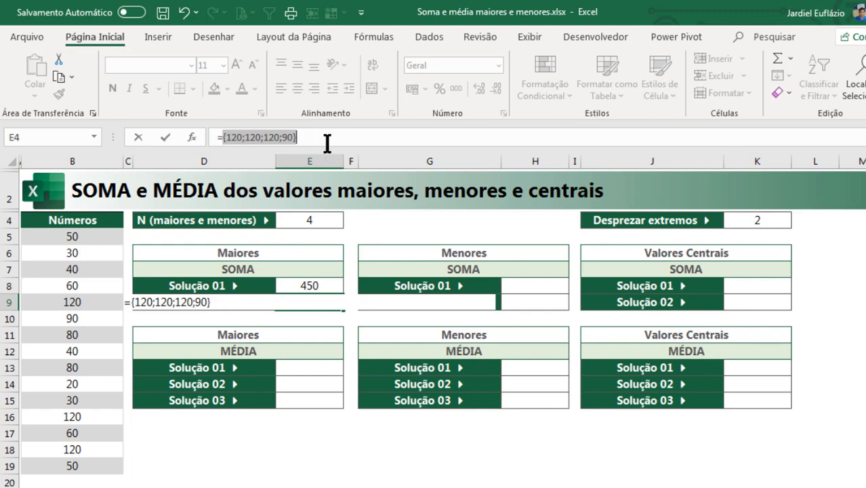
key("ctrl+z")
key("Left")
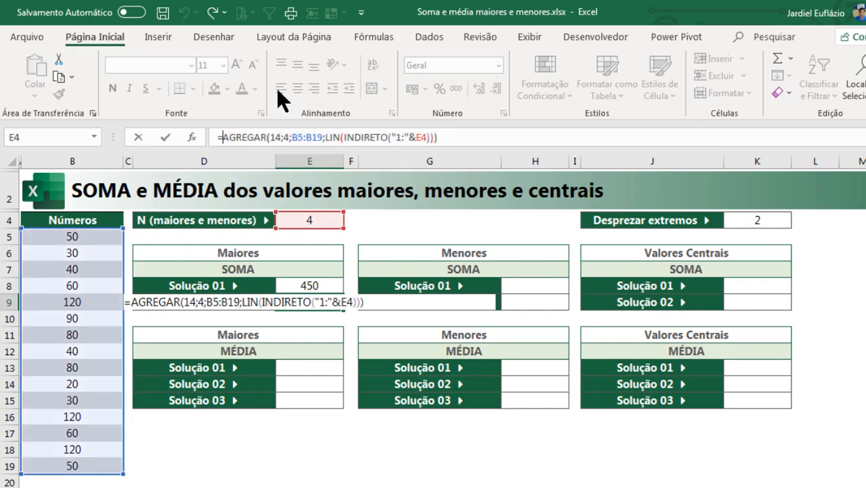
type("soma(")
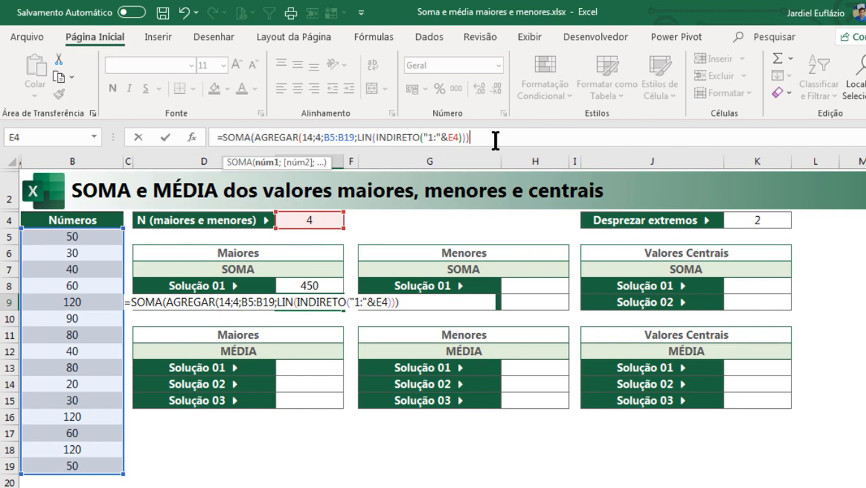
type(")")
key("Return")
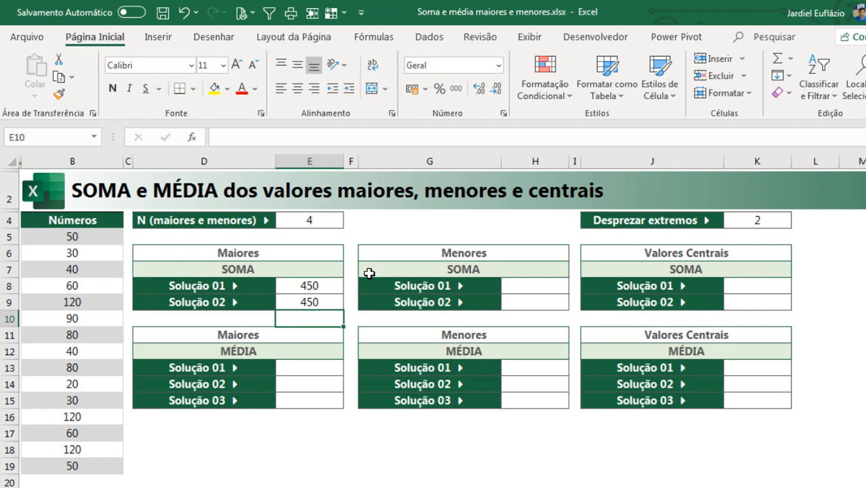
Step: Copy the formula text of E8 into E13, the first solution for the average of the largest values
left_click(325, 286)
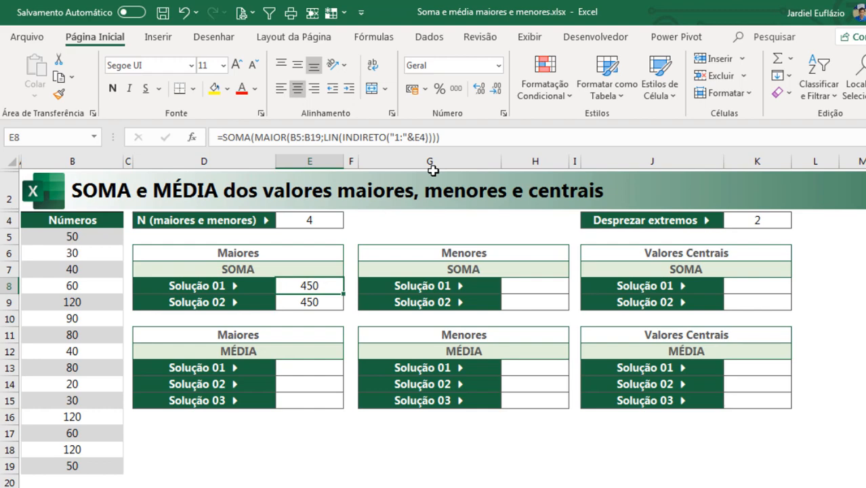
left_click(486, 137)
left_click_drag(486, 136, 152, 133)
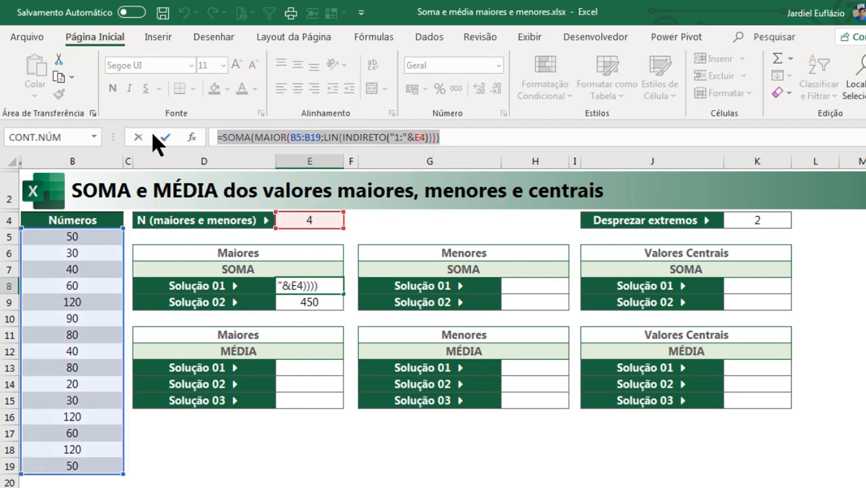
key("ctrl+c")
key("Escape")
left_click(319, 366)
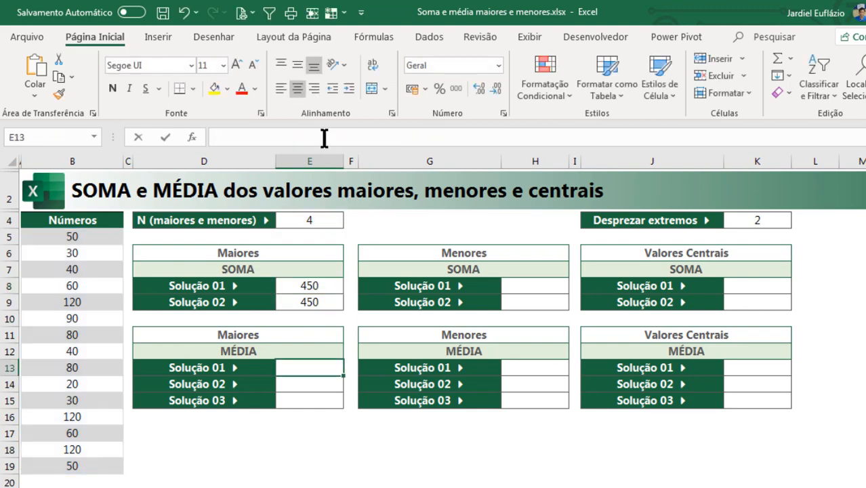
left_click(323, 137)
key("ctrl+v")
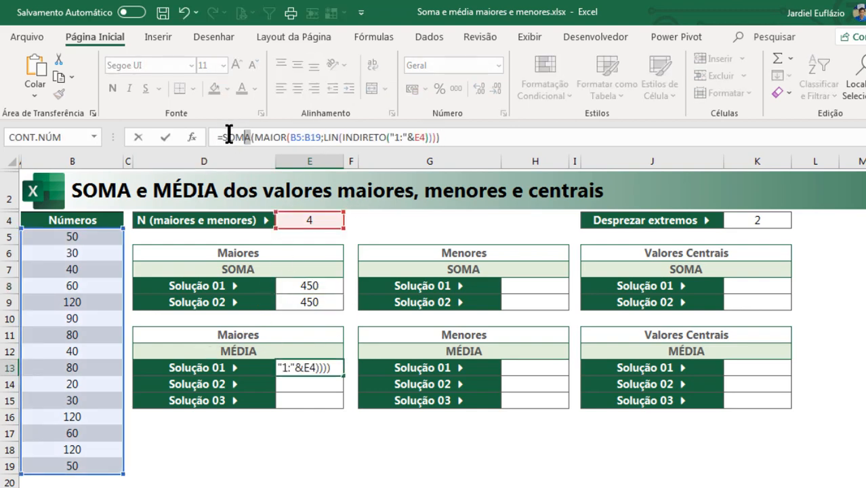
Step: Replace SOMA with MÉDIA in E13's formula, preview the MAIOR array and restore it before entering the formula
double_click(228, 137)
type("média")
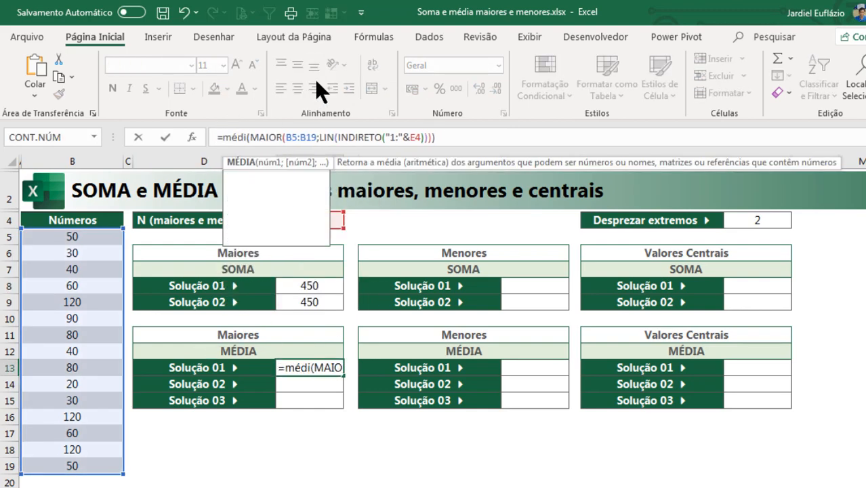
left_click(264, 138)
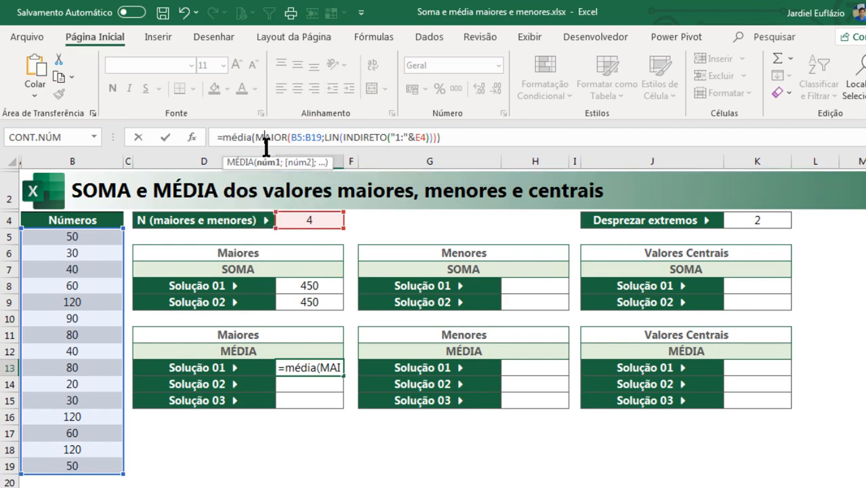
left_click(267, 163)
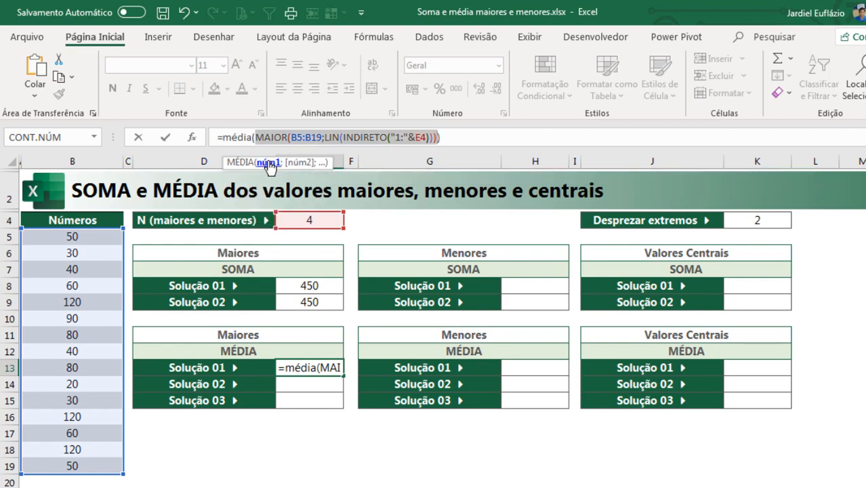
key("F9")
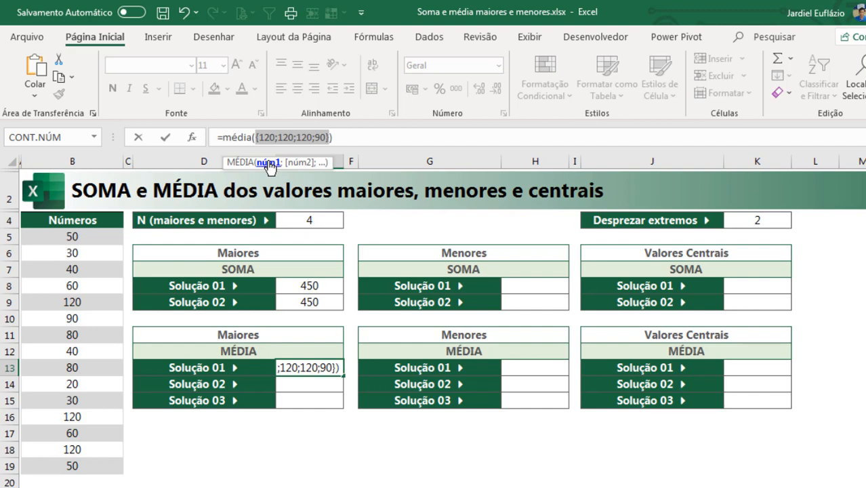
key("ctrl+z")
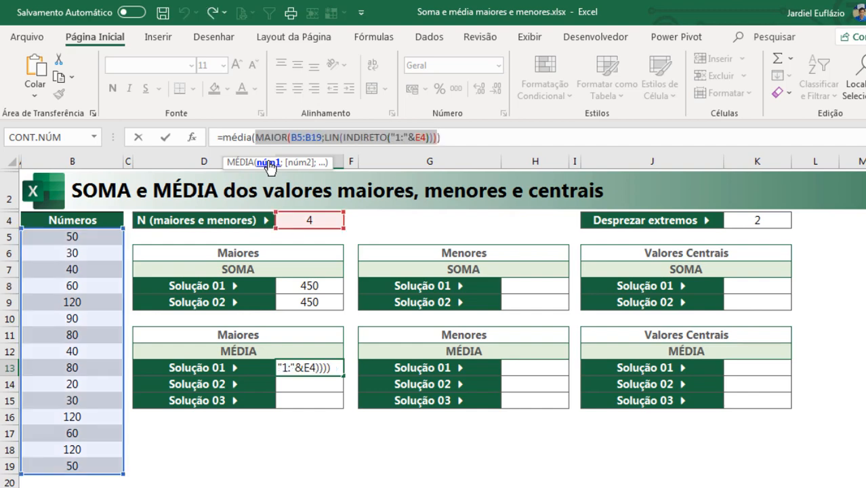
key("Return")
Step: Copy the AGREGAR formula text of E9 into E14, the second solution for the largest-values average
left_click(311, 301)
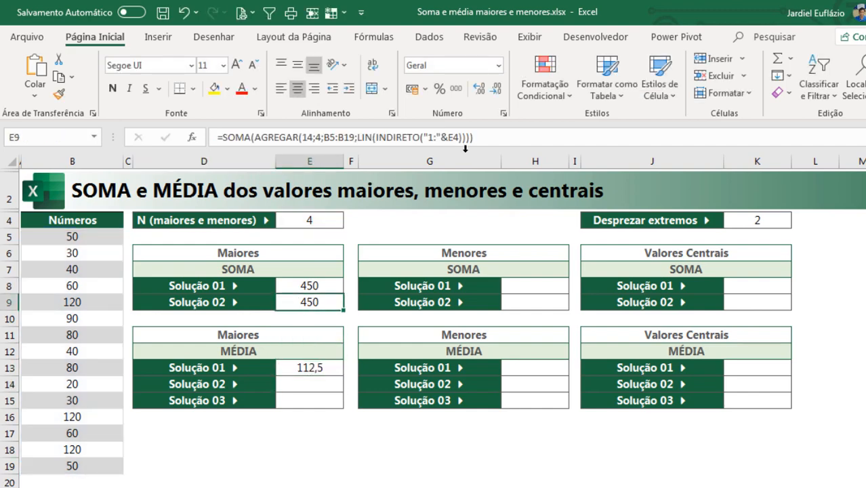
left_click_drag(514, 135, 15, 136)
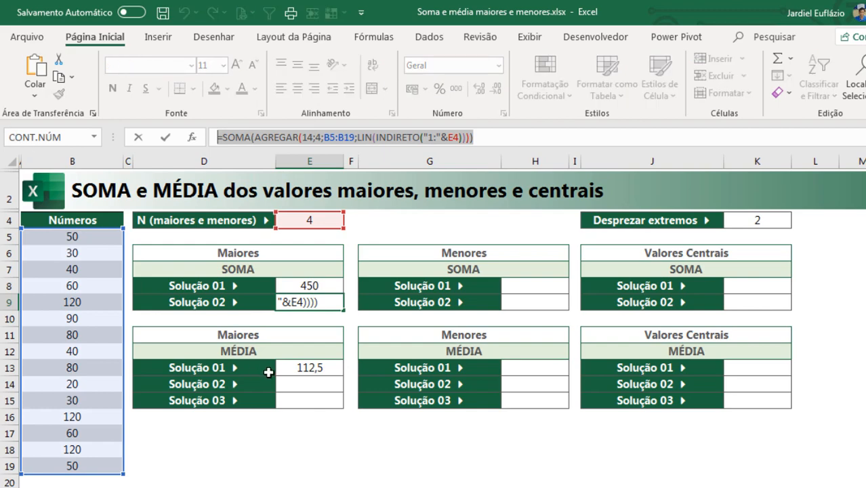
key("ctrl+c")
key("Escape")
left_click(299, 383)
left_click(250, 137)
key("ctrl+v")
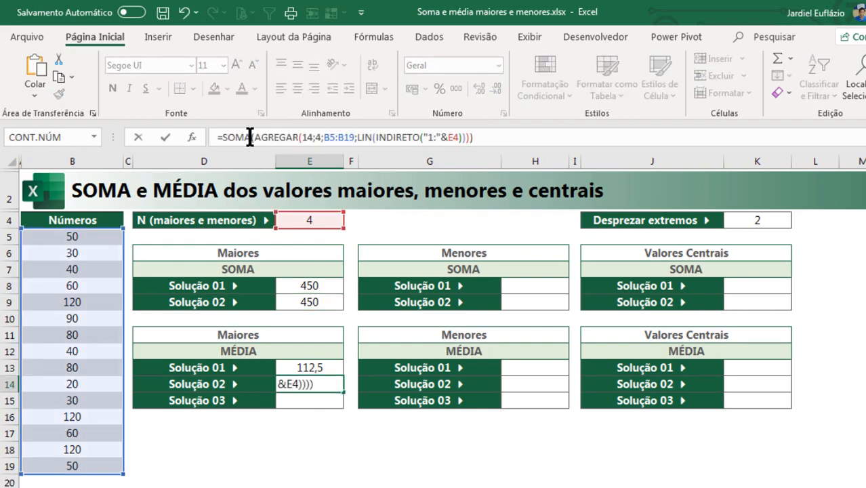
Step: Replace SOMA with MÉDIA in E14's AGREGAR formula and enter it
key("BackSpace")
key("BackSpace")
key("BackSpace")
key("BackSpace")
type("m")
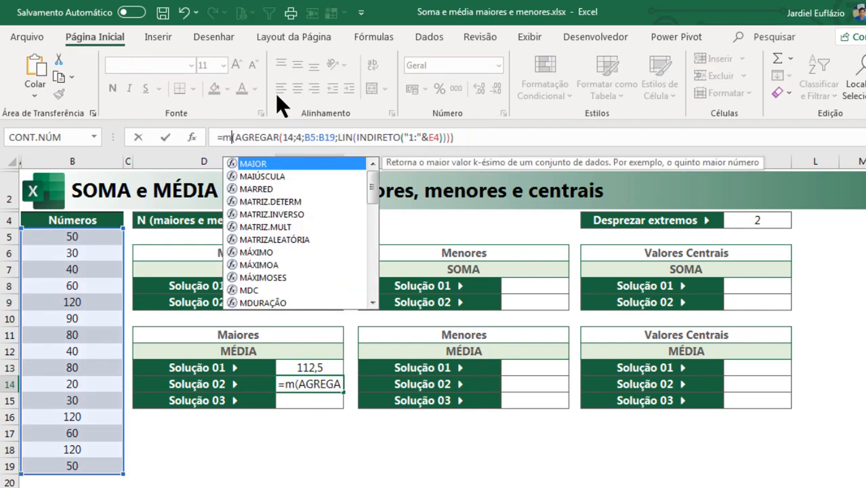
type("édia")
key("Return")
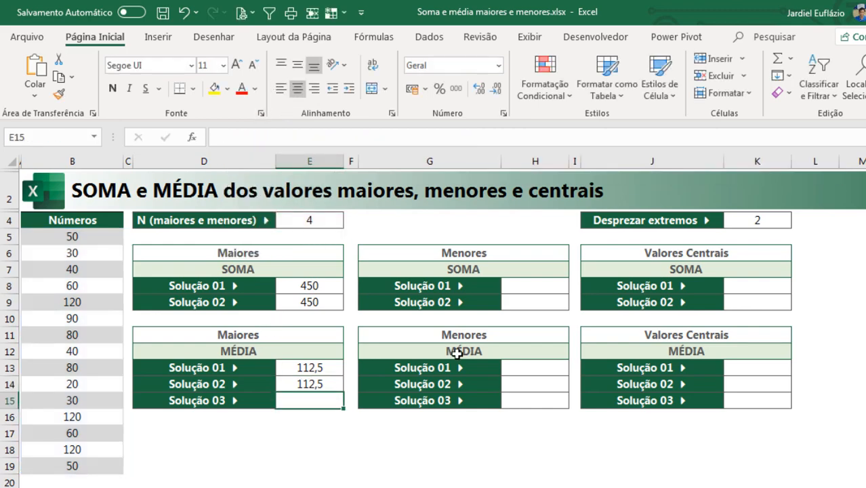
Step: Enter =E8/E4 in E15 as the third solution for the largest-values average
type("=")
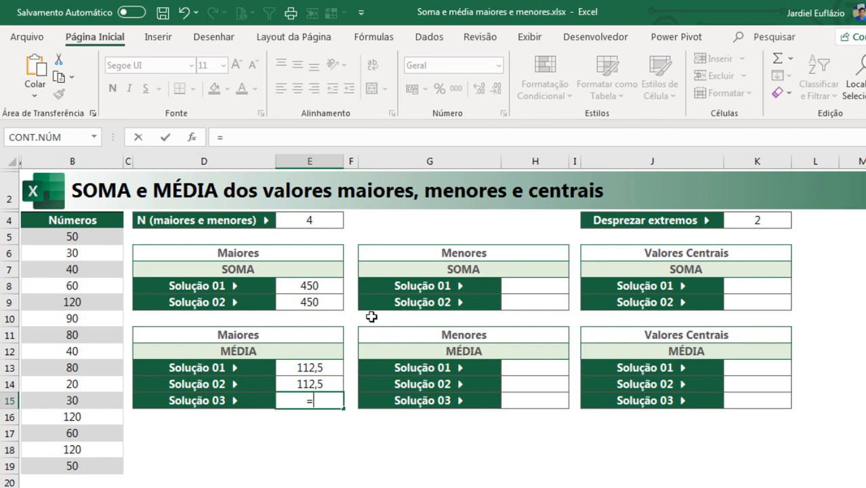
left_click(314, 287)
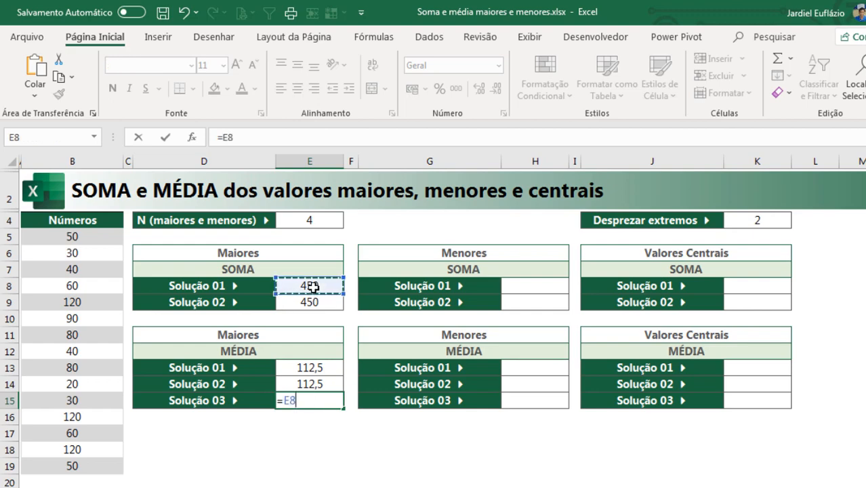
type("/")
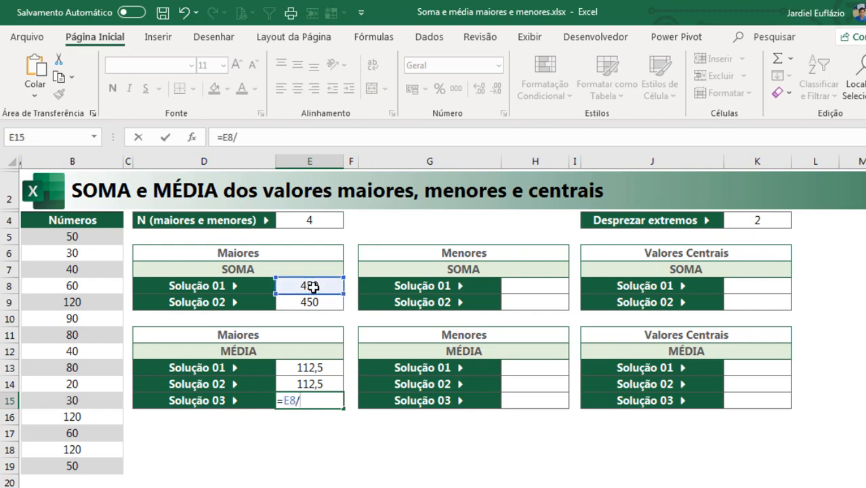
left_click(319, 221)
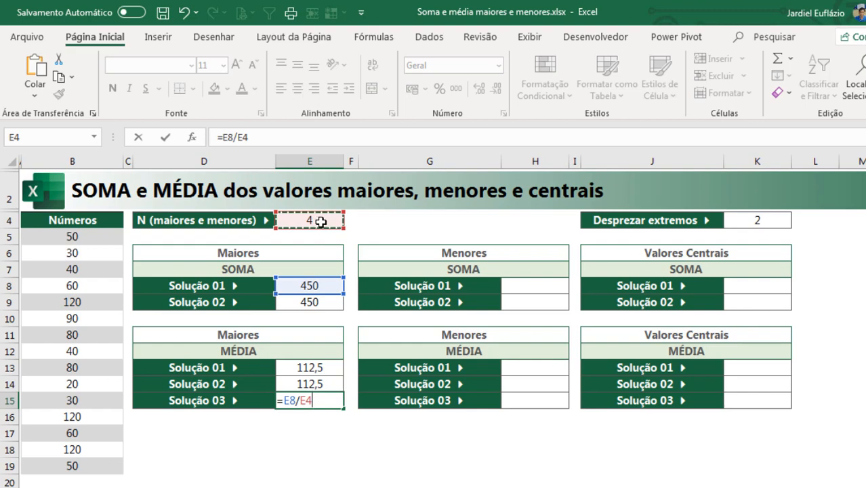
key("Return")
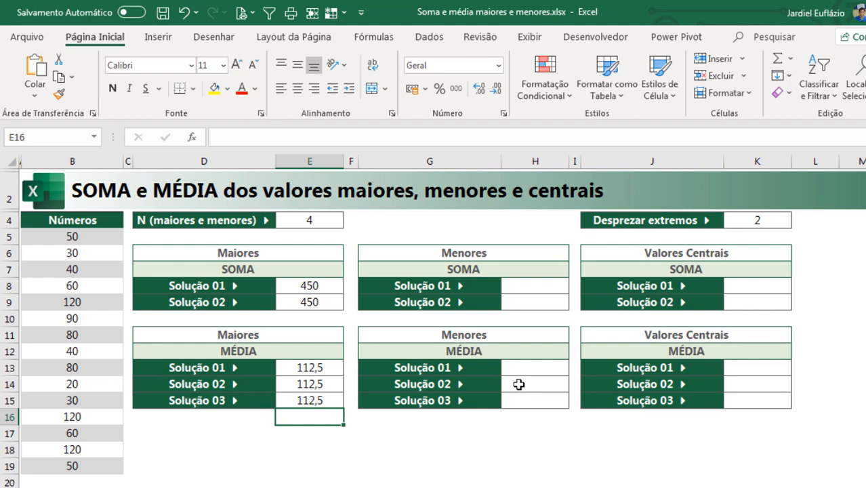
Step: Copy the formula text of E8 into H8, the first solution for the sum of the smallest values
left_click(309, 287)
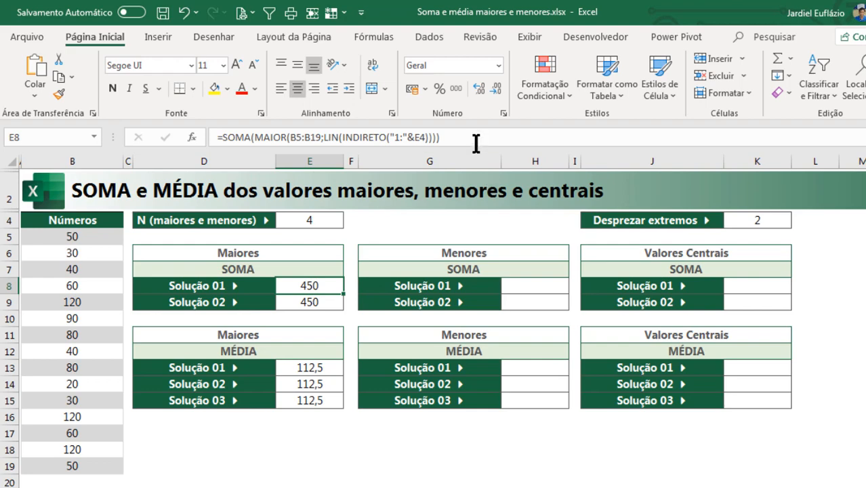
left_click_drag(441, 138, 137, 125)
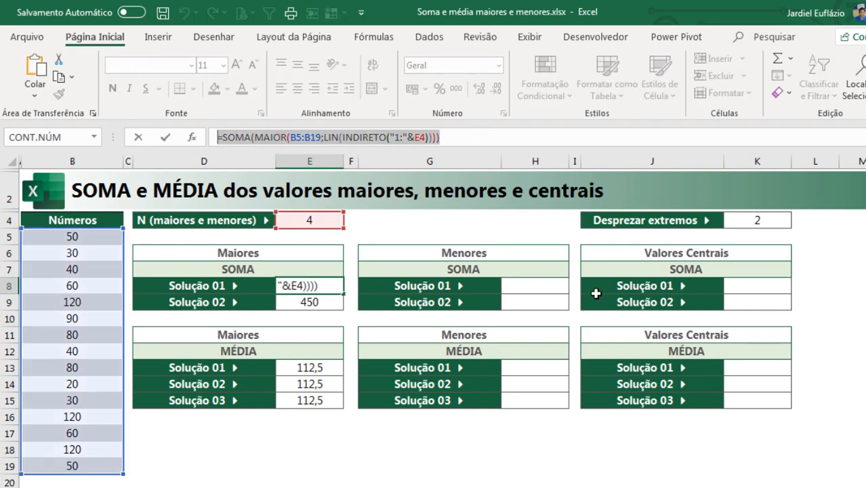
key("ctrl+c")
key("Escape")
left_click(557, 285)
left_click(402, 137)
key("ctrl+v")
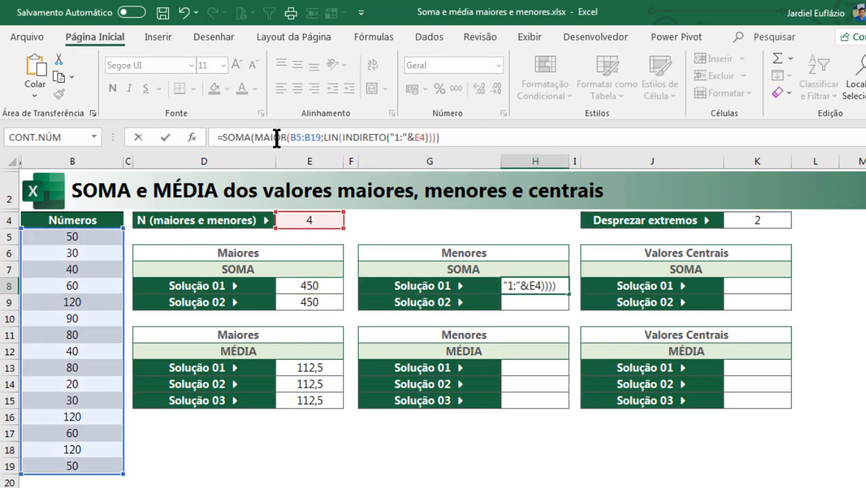
Step: Change MAIOR to MENOR in H8's formula and enter it
left_click(262, 138)
type("eno")
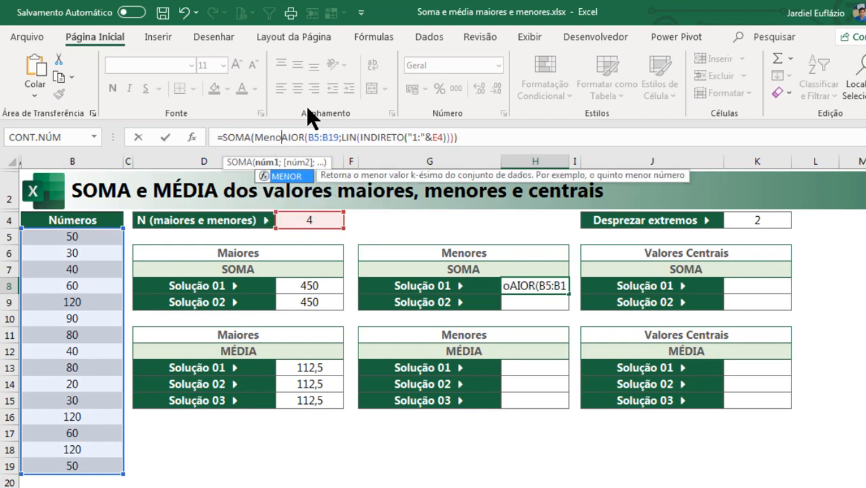
key("Delete")
key("Delete")
key("Delete")
key("Return")
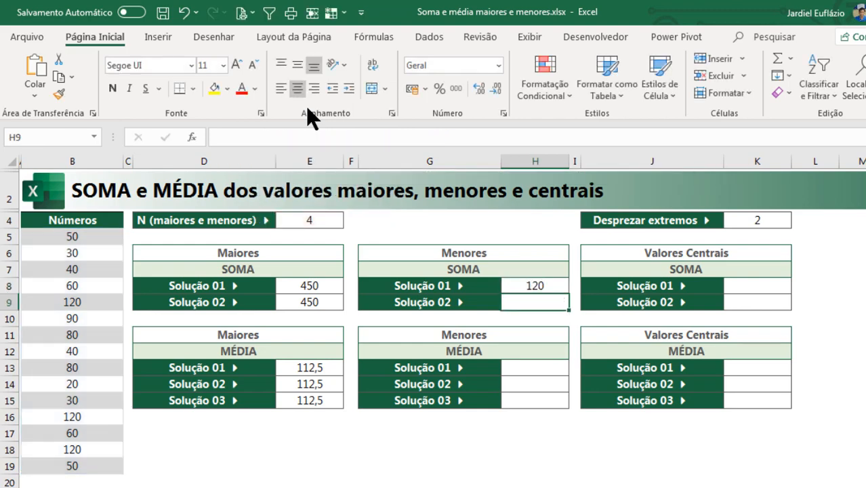
Step: Copy the AGREGAR formula text of E9 into H9, the second solution for the smallest-values sum
left_click(325, 299)
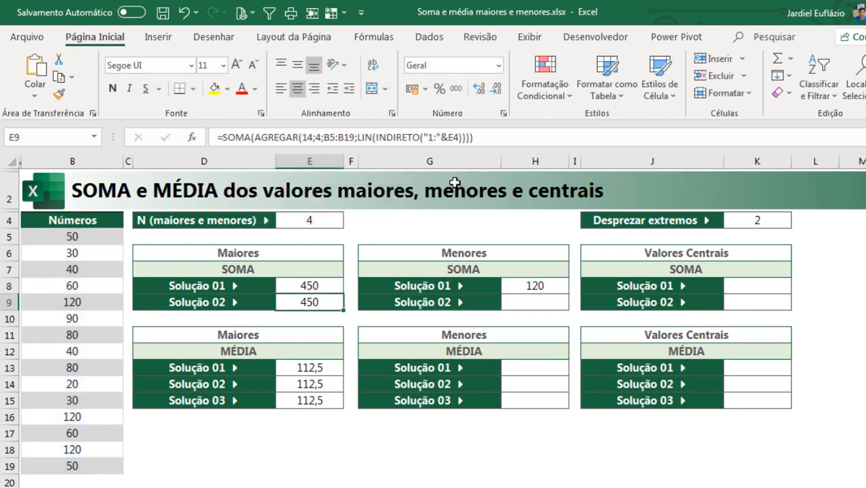
left_click(413, 132)
key("Escape")
left_click(536, 302)
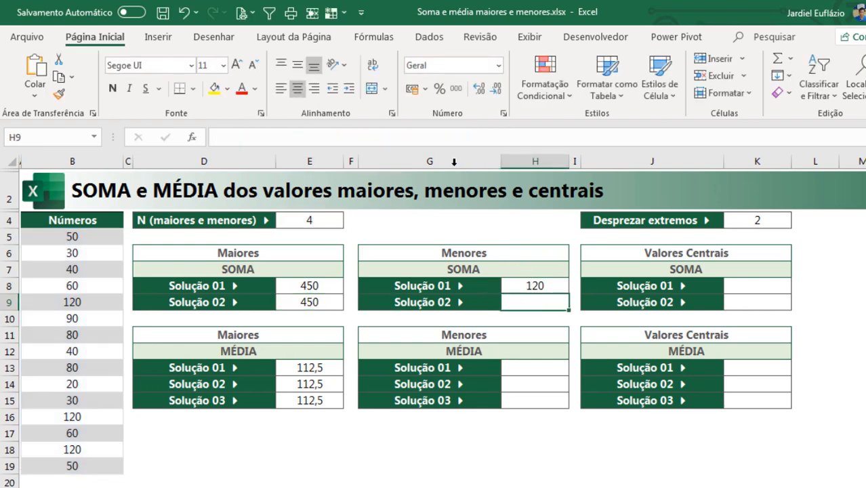
left_click(425, 136)
key("ctrl+v")
Step: Set the AGREGAR function number in H9's formula to 15 and check the entered formula
left_click(308, 136)
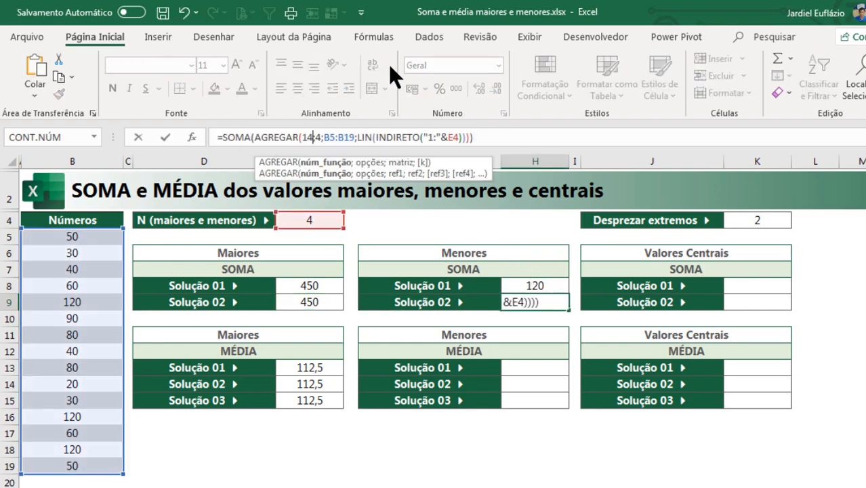
key("shift+Left")
key("shift+Left")
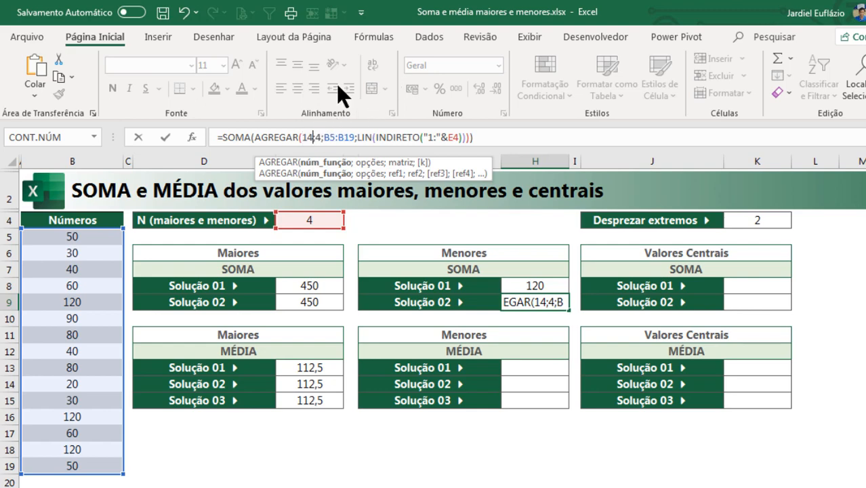
type("15")
key("Return")
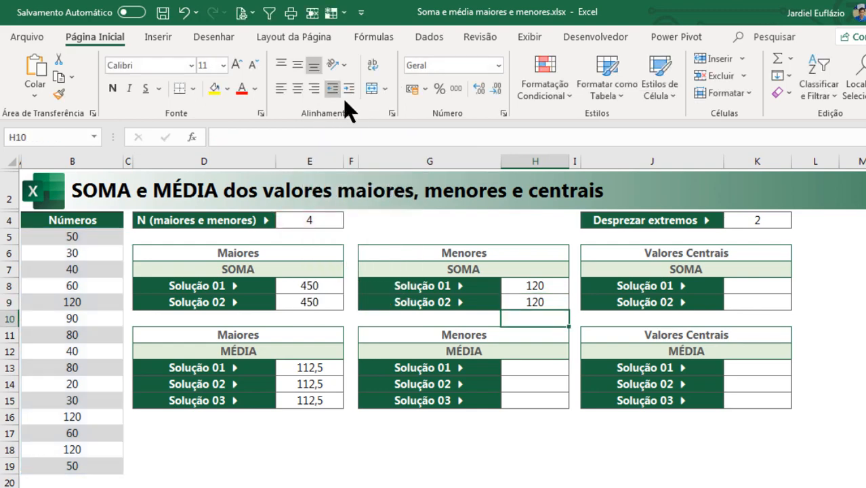
left_click(536, 301)
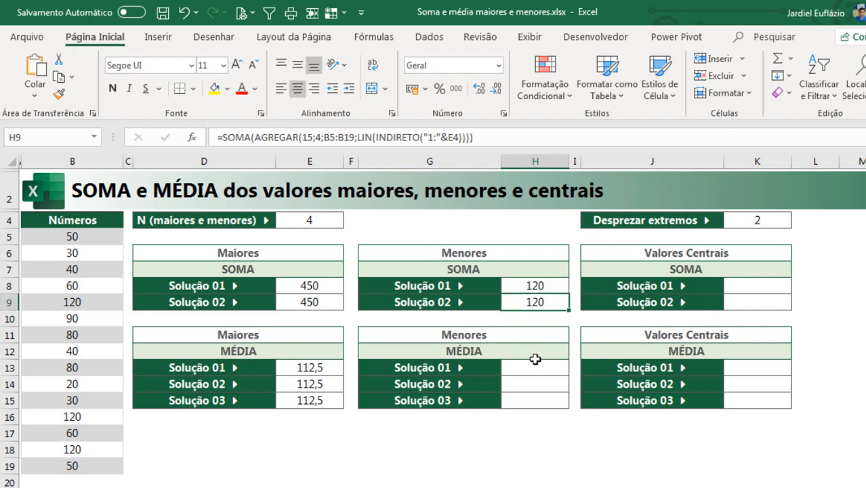
Step: Reuse E13's MÉDIA formula in H13 with MENOR in place of MAIOR to average the smallest values
left_click(330, 371)
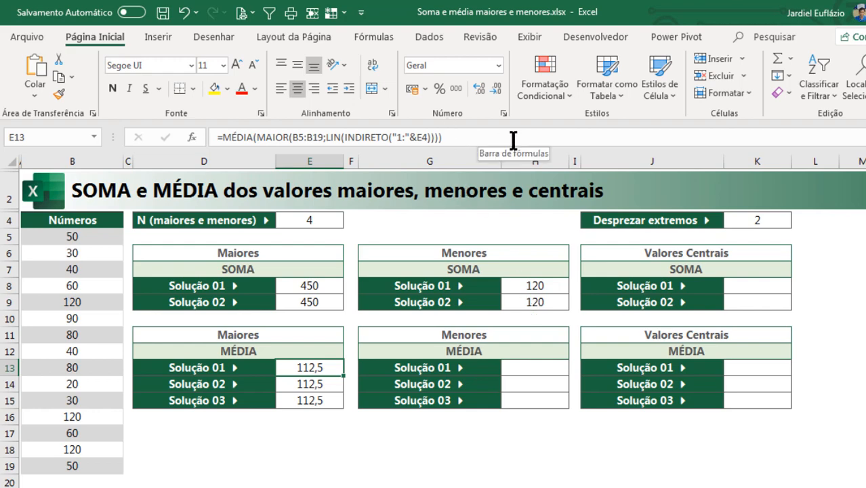
left_click_drag(513, 135, 168, 135)
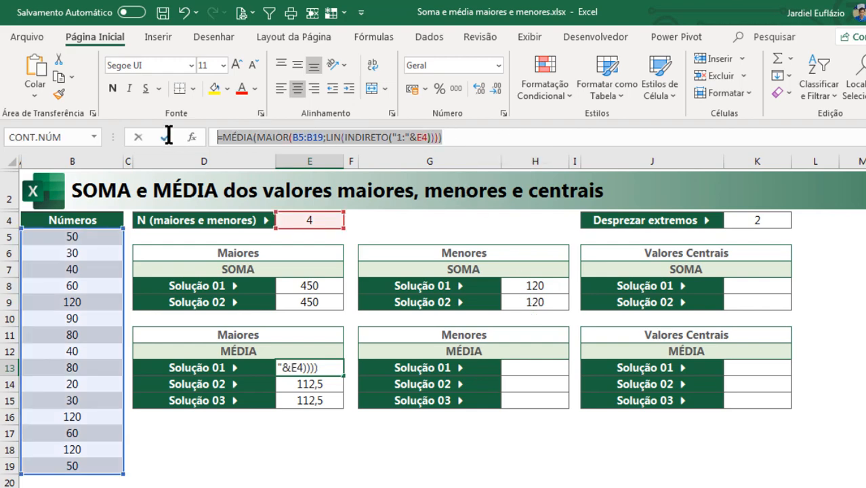
left_click(528, 374)
left_click(376, 138)
key("ctrl+v")
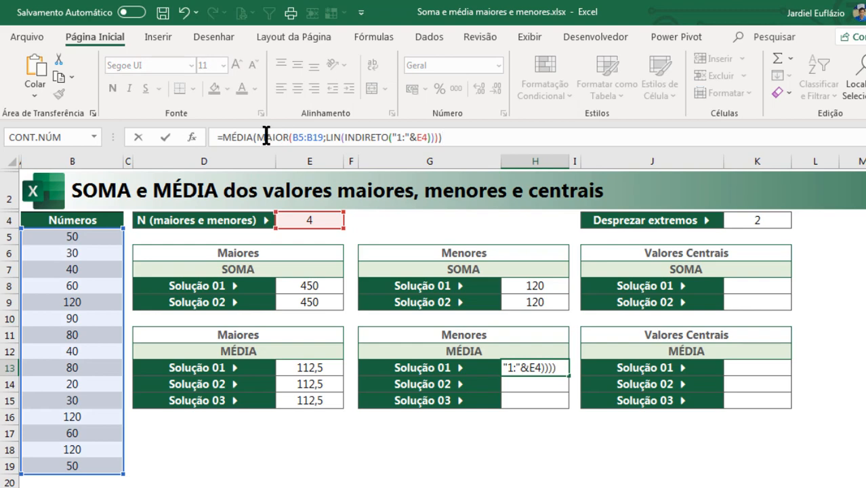
left_click_drag(257, 138, 279, 138)
type("Meno")
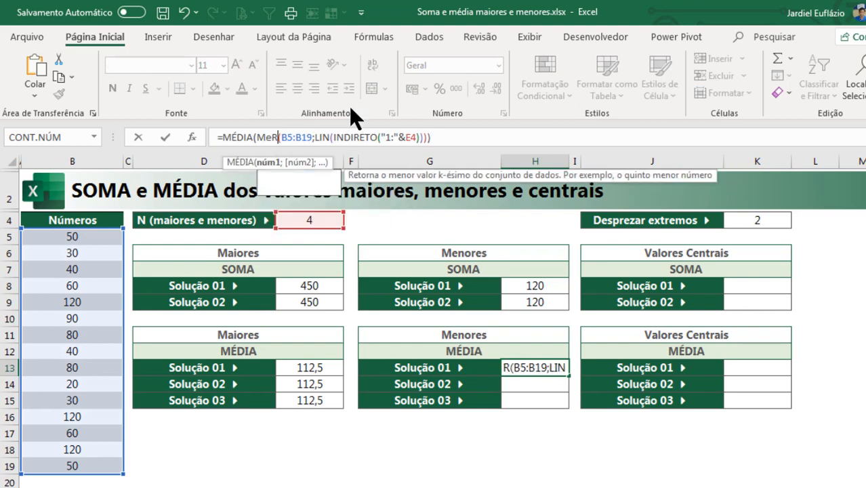
key("Return")
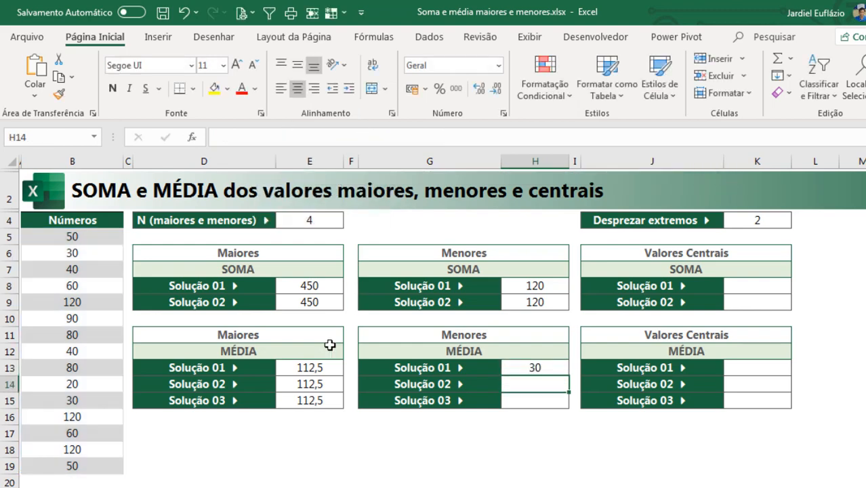
Step: Reuse E14's MÉDIA and AGREGAR formula in H14 with function number 15 to average the smallest values
left_click(314, 383)
left_click(508, 137)
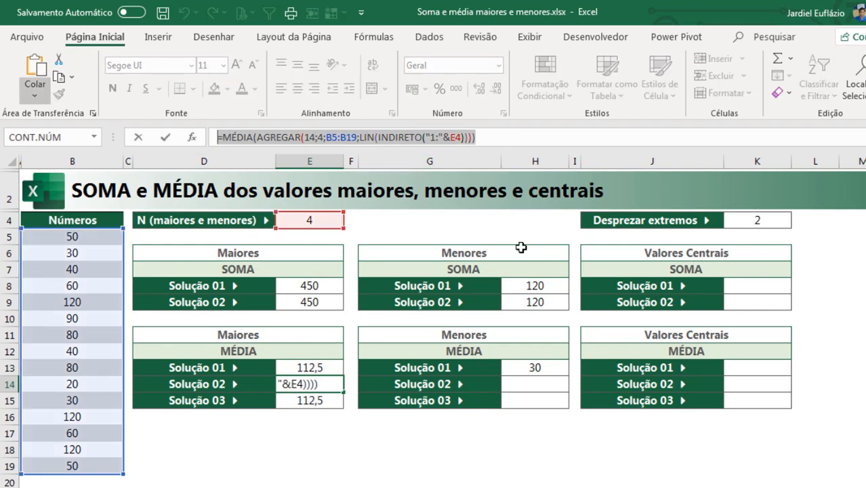
left_click(549, 388)
left_click(385, 137)
type("=MÉDIA(AGREGAR(14;4;B5:B19;LIN(INDIRETO(\"1:\"&E4))))")
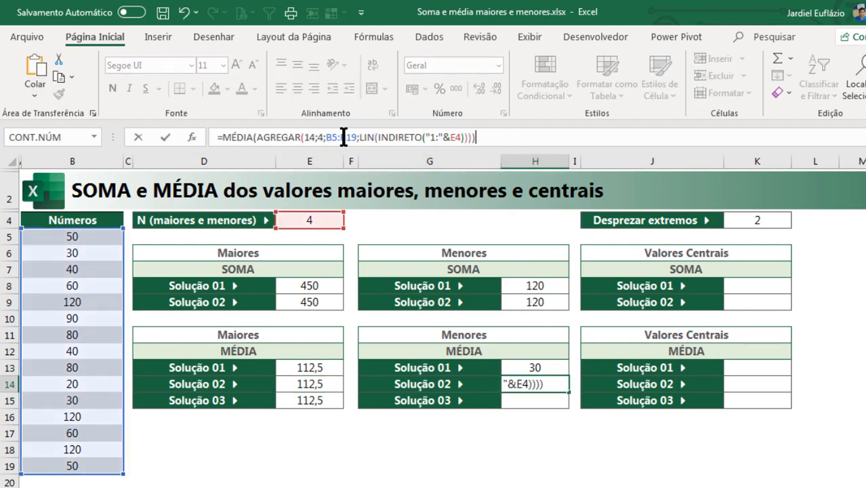
left_click(308, 137)
key("Delete")
type("5")
key("Return")
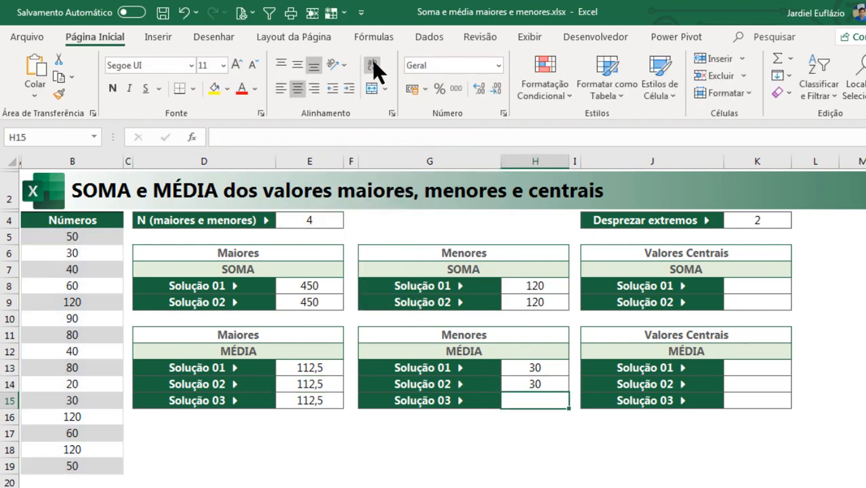
Step: Enter =H8/E4 in H15 as the third solution for the smallest-values average
type("=")
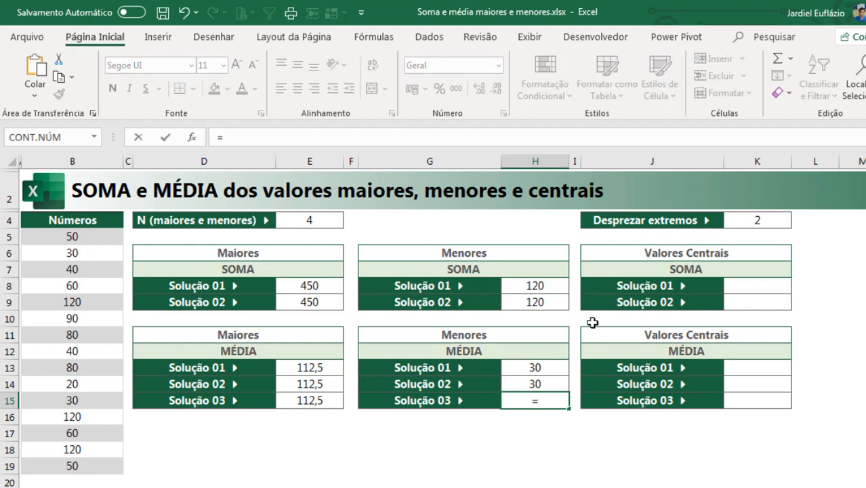
left_click(541, 287)
type("/")
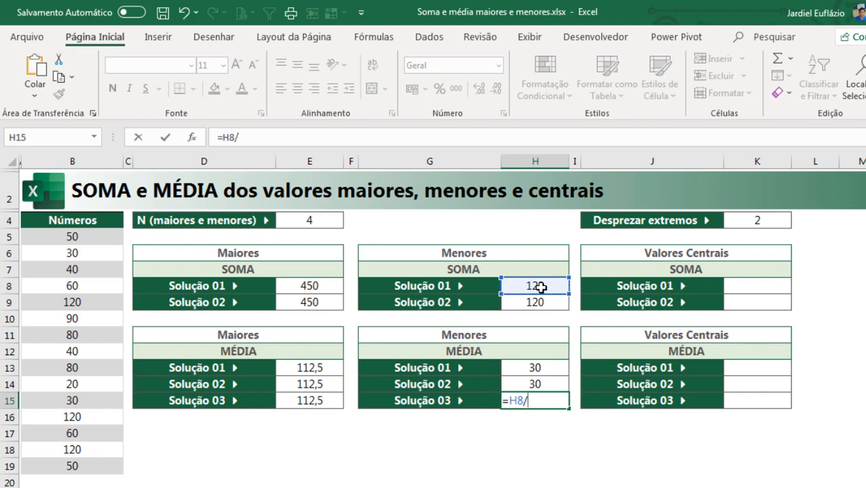
left_click(309, 225)
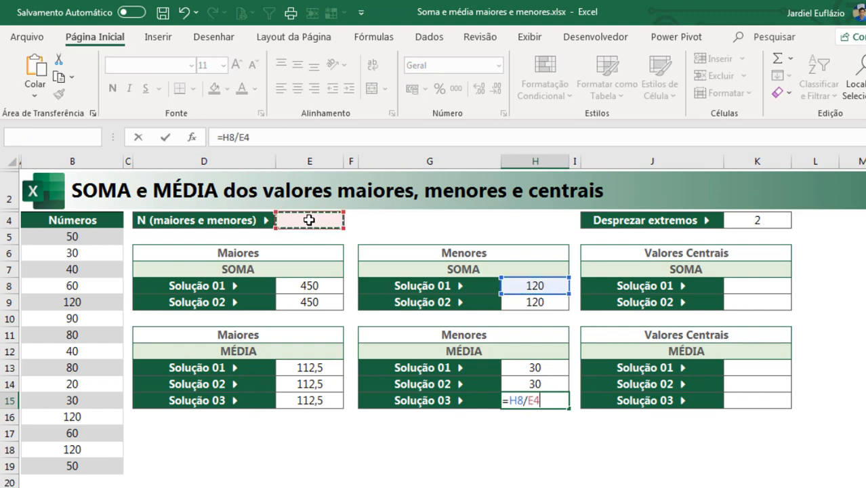
key("Return")
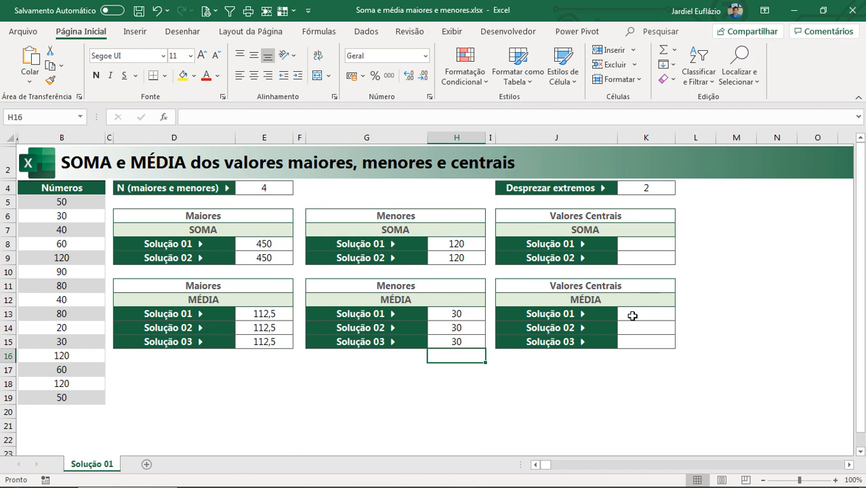
Step: Sort the Números list in B5:B19 from smallest to largest
left_click_drag(86, 201, 68, 397)
left_click(366, 31)
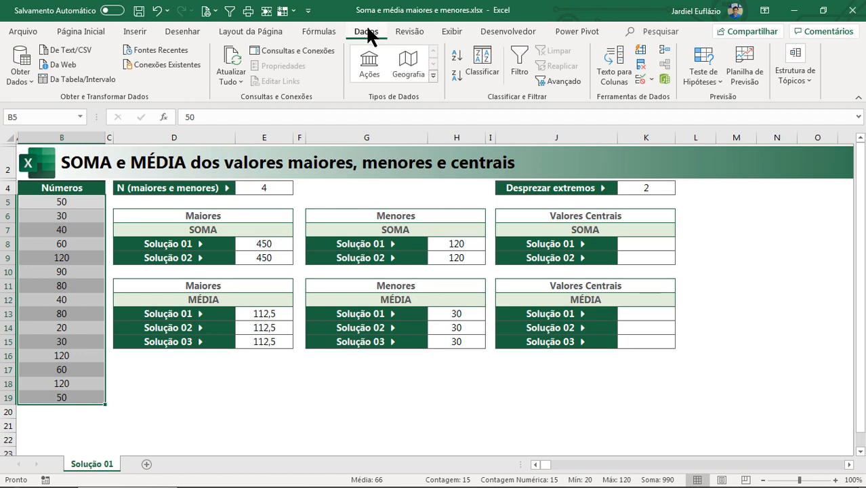
left_click(454, 57)
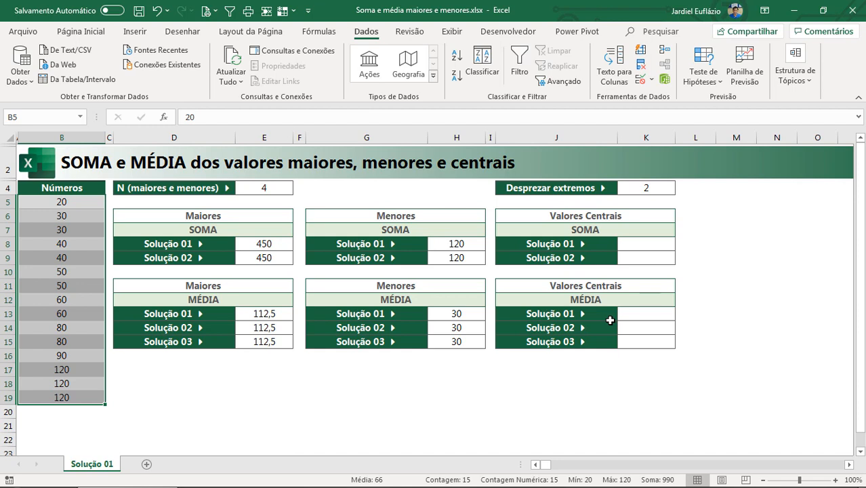
Step: Set the Desprezar extremos value in K4 to 1
left_click(647, 192)
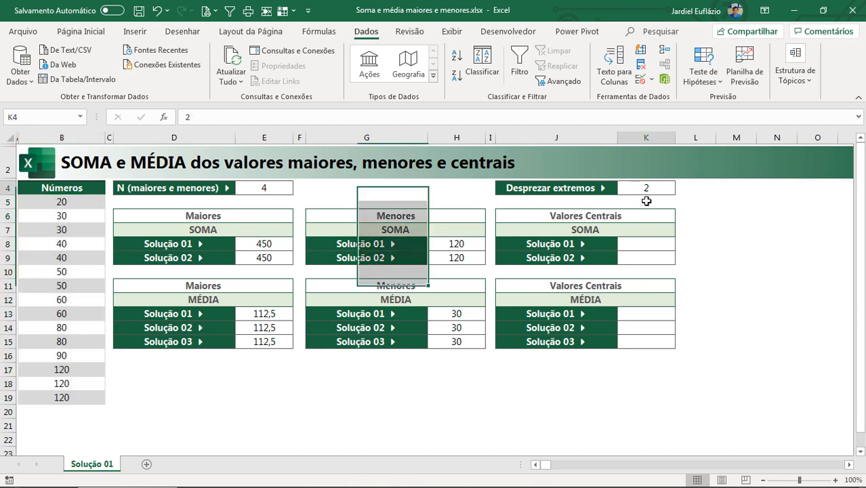
type("1")
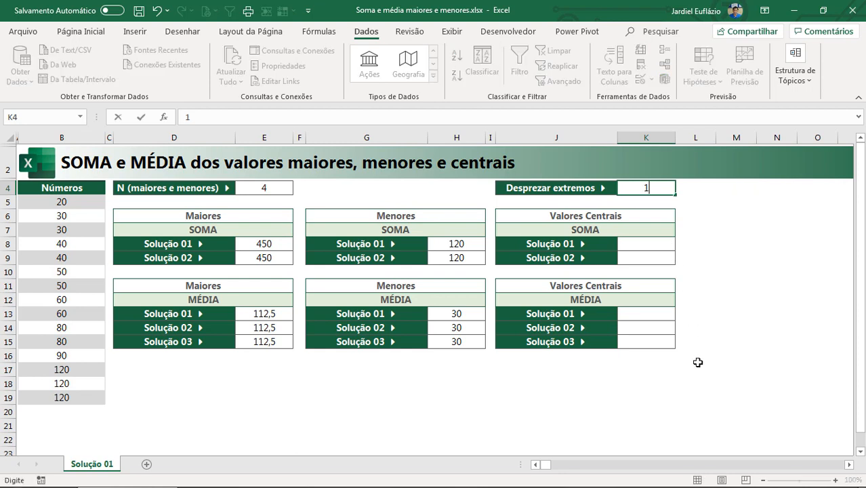
key("Return")
Step: Format the central numbers in B6:B18 as bold red text
left_click_drag(95, 218, 63, 385)
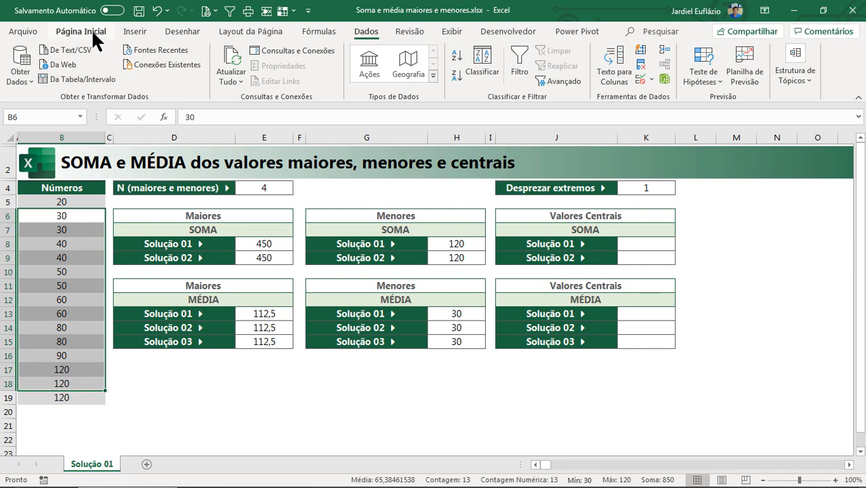
left_click(75, 30)
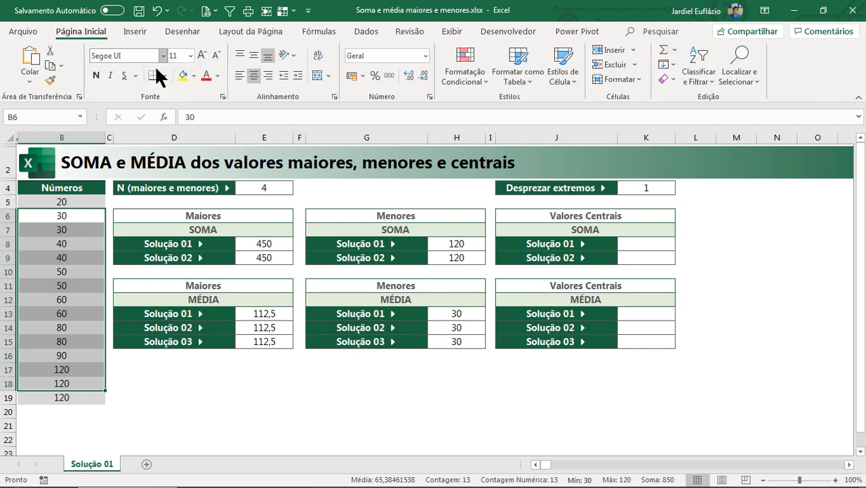
left_click(96, 76)
left_click(88, 303)
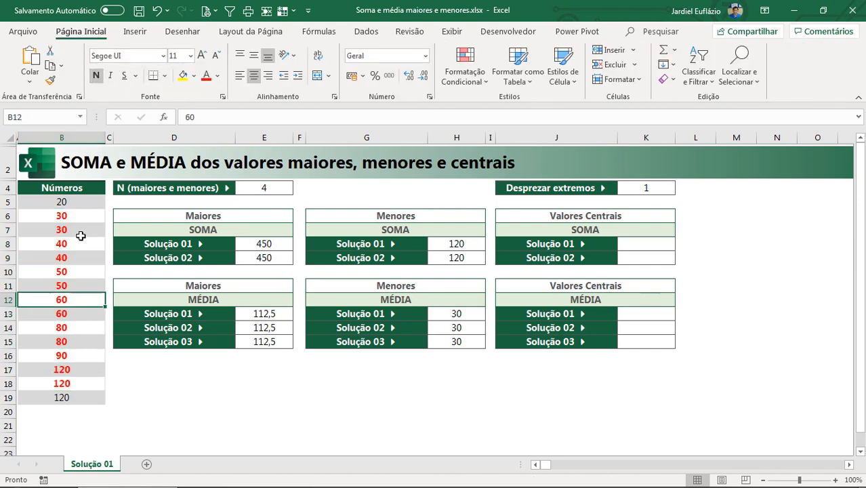
Step: Check the excluded end values in B5 and B19, and set Desprezar extremos in K4 to 2
left_click(77, 202)
left_click(644, 193)
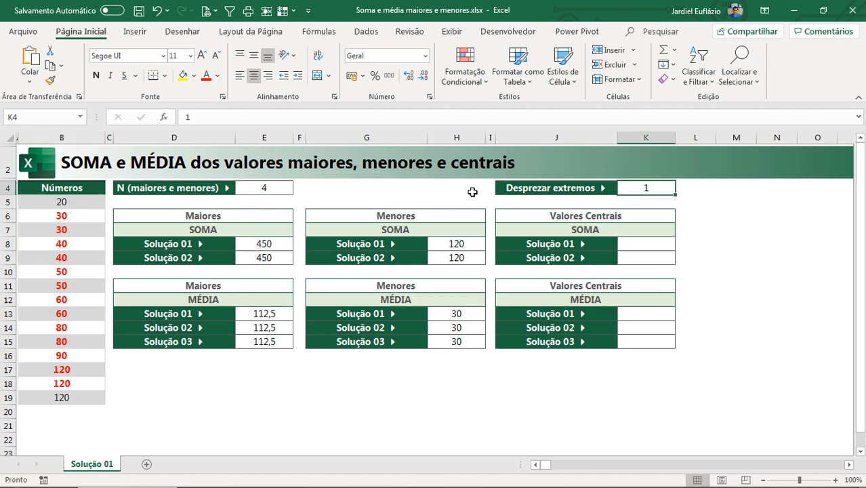
left_click(74, 396)
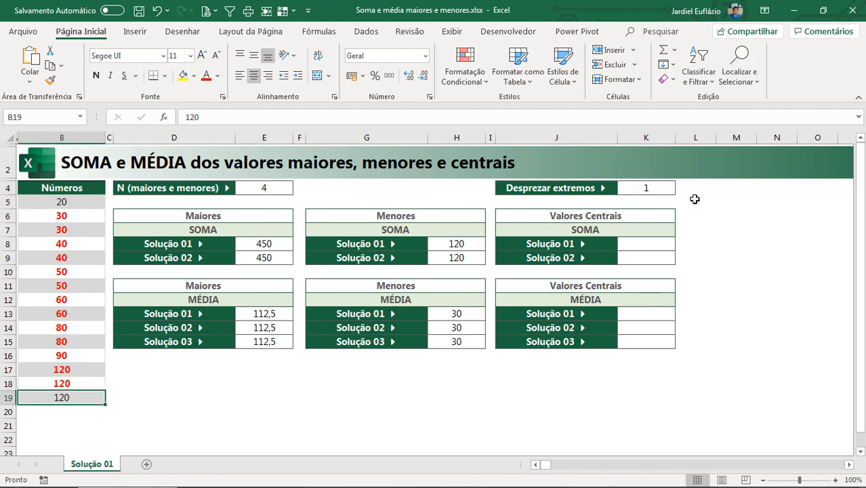
left_click(648, 186)
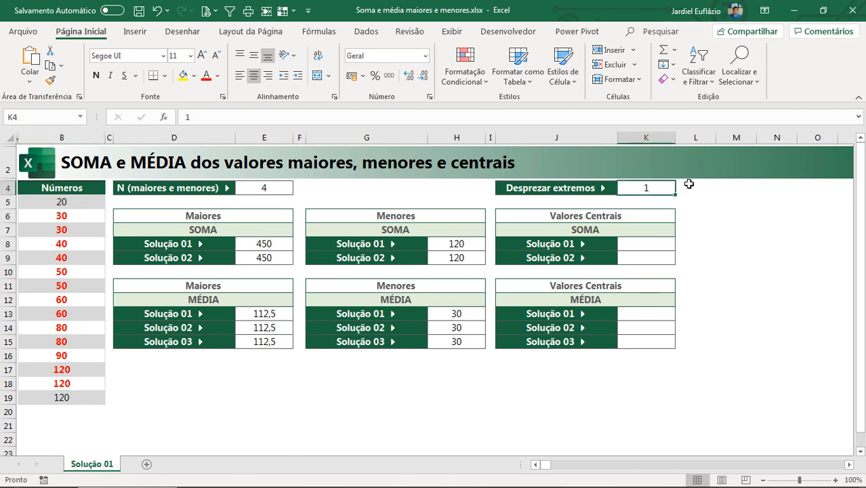
type("2")
key("Return")
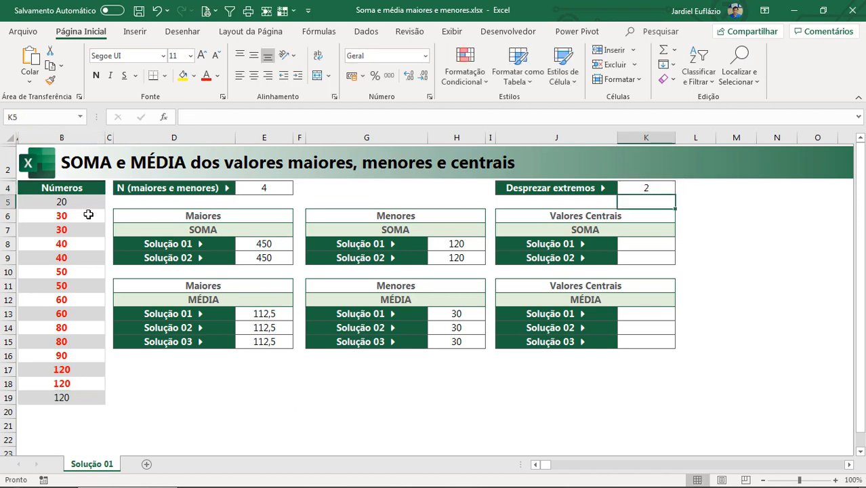
Step: Return the two lowest numbers in B5:B6 and the two highest in B18:B19 to regular black text
left_click_drag(82, 204, 81, 215)
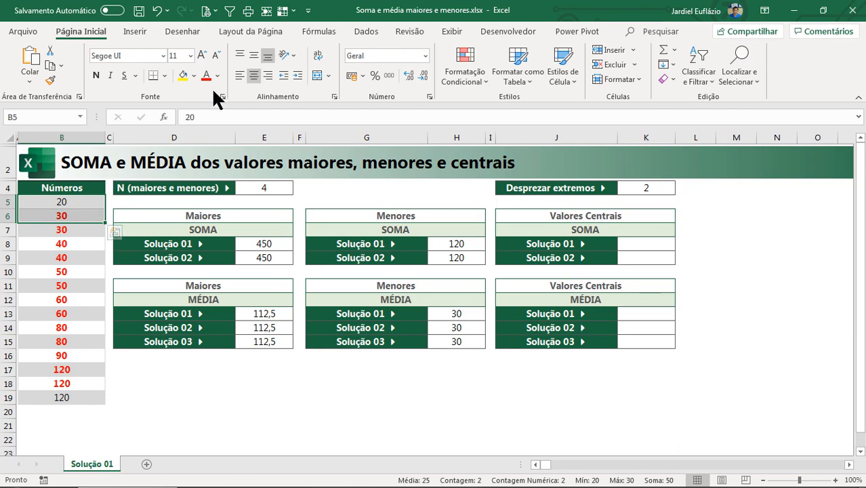
left_click(217, 78)
left_click(217, 124)
left_click(97, 75)
left_click_drag(68, 383, 68, 397)
left_click(101, 77)
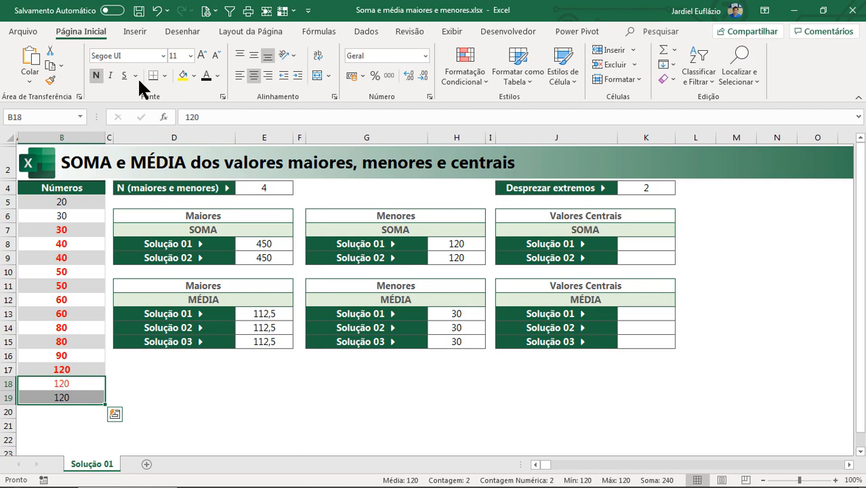
left_click(205, 75)
left_click(78, 285)
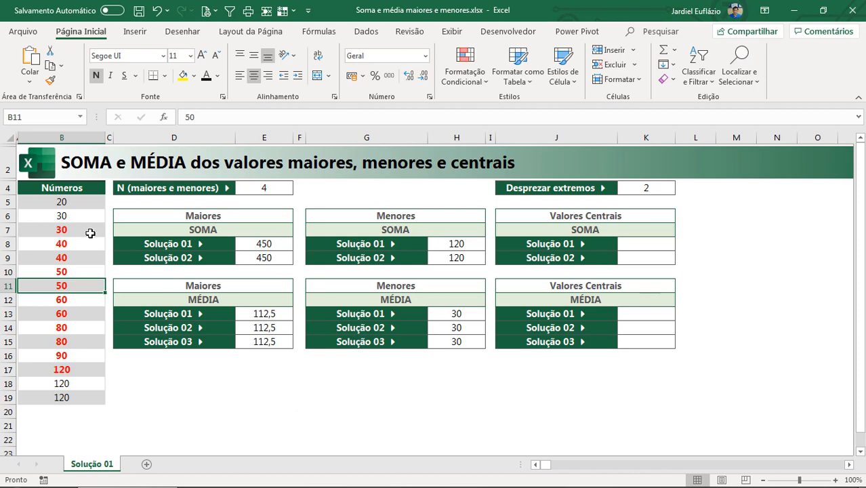
Step: Enter a SOMA formula over the red central values B7:B17 in D17 as a check total
left_click_drag(85, 229, 78, 369)
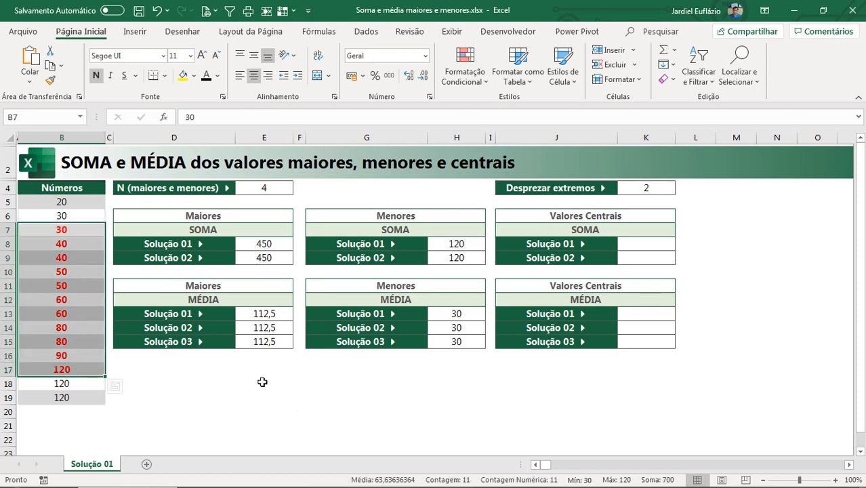
left_click(162, 370)
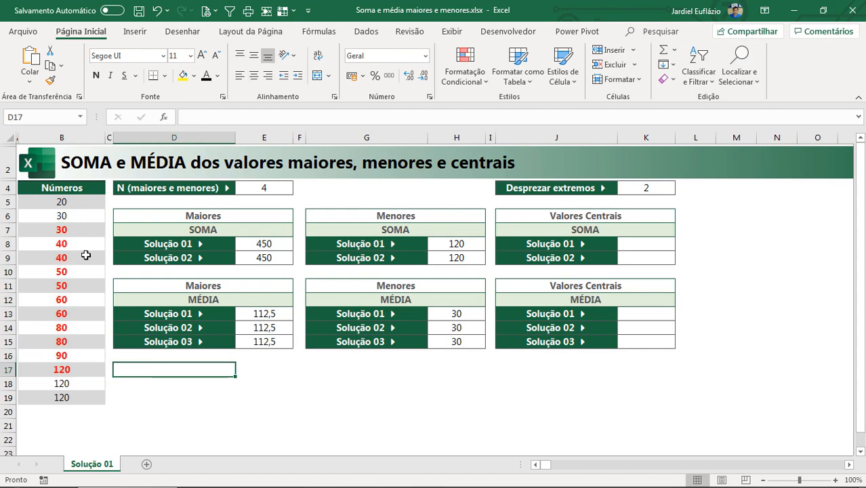
type("=SOMA(")
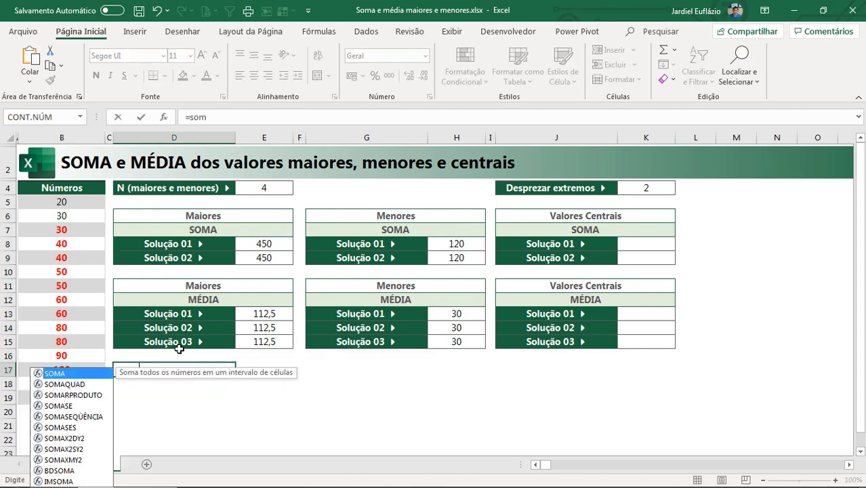
left_click_drag(80, 230, 70, 369)
key("Return")
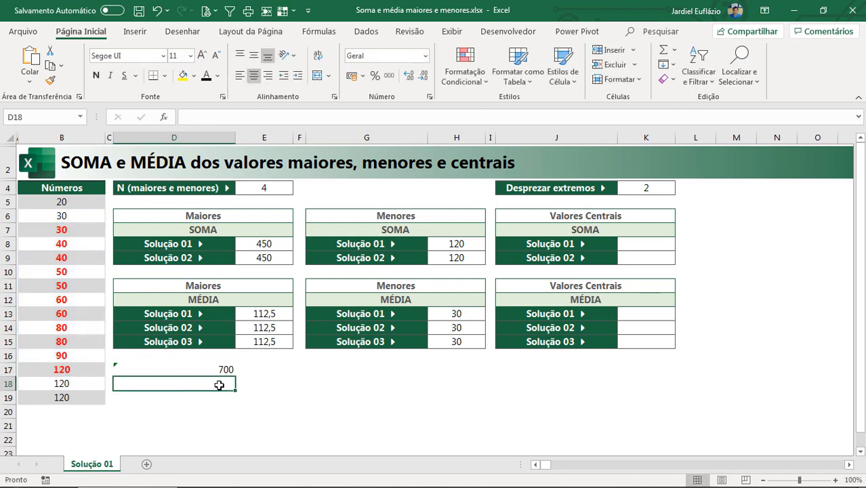
Step: Enter =MÉDIA(B7:B17) in D18 as a check average of the central values
type("=média")
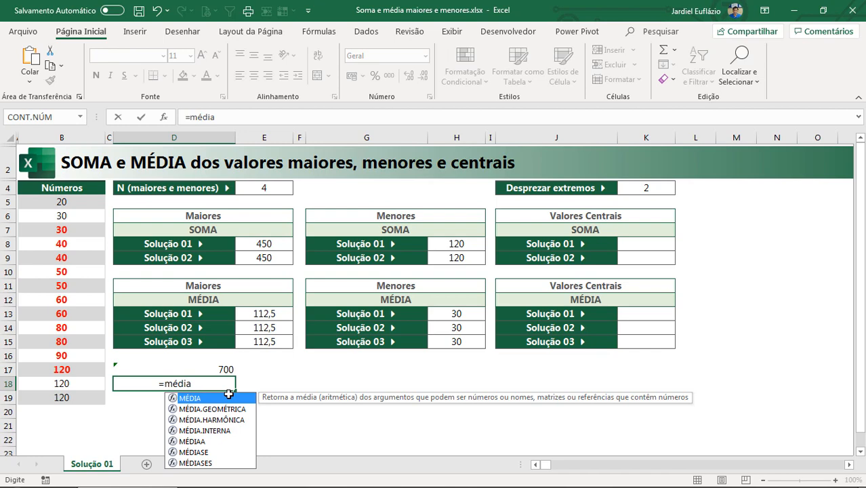
key("Tab")
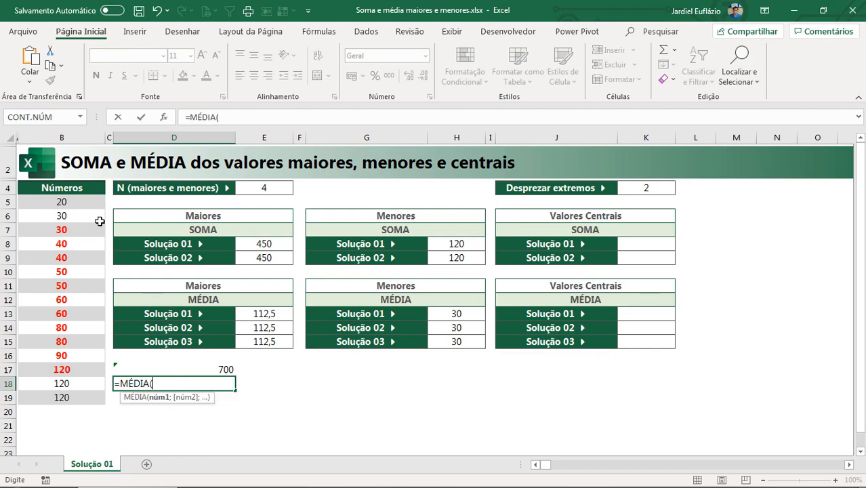
left_click_drag(76, 230, 61, 369)
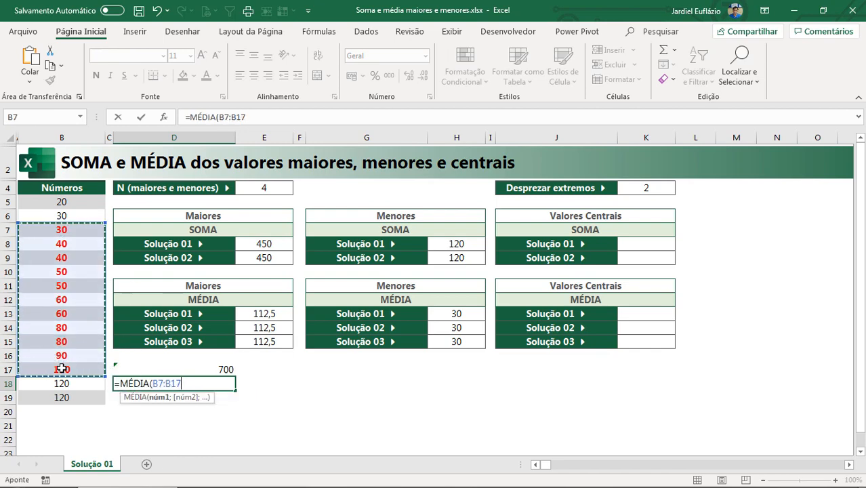
type(")")
key("Return")
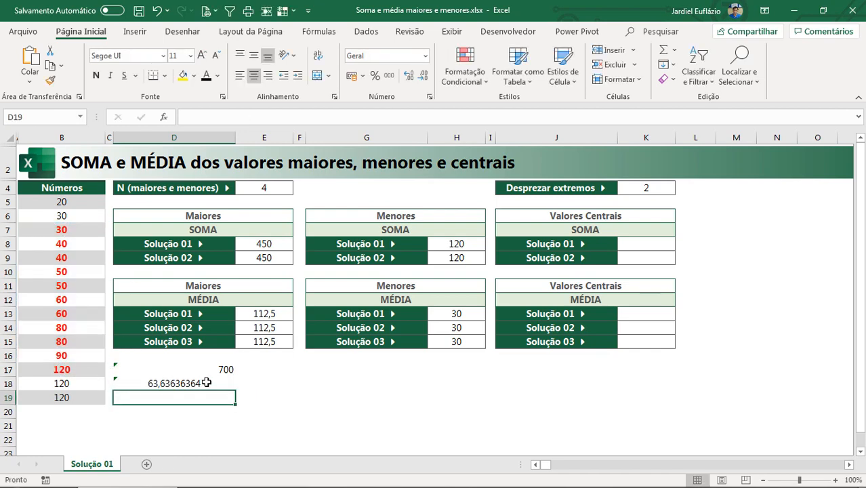
Step: Center the check results in D17:D18 horizontally
left_click(203, 384)
left_click_drag(211, 369, 213, 383)
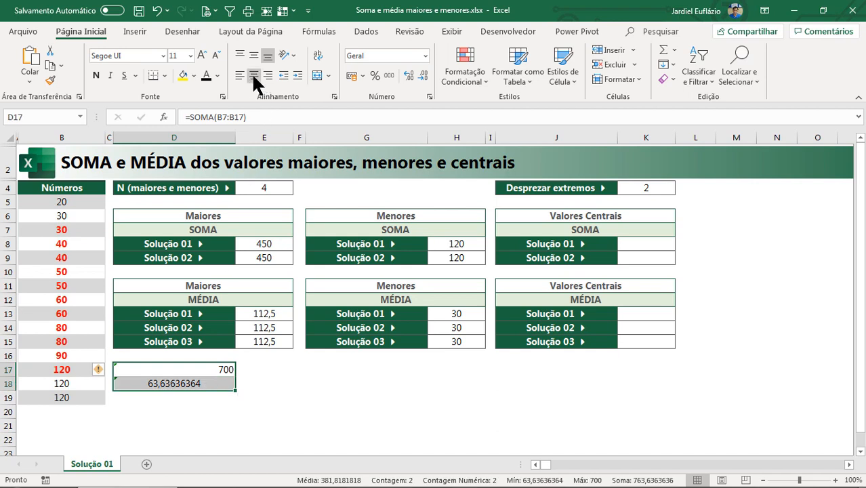
left_click(253, 75)
left_click(257, 408)
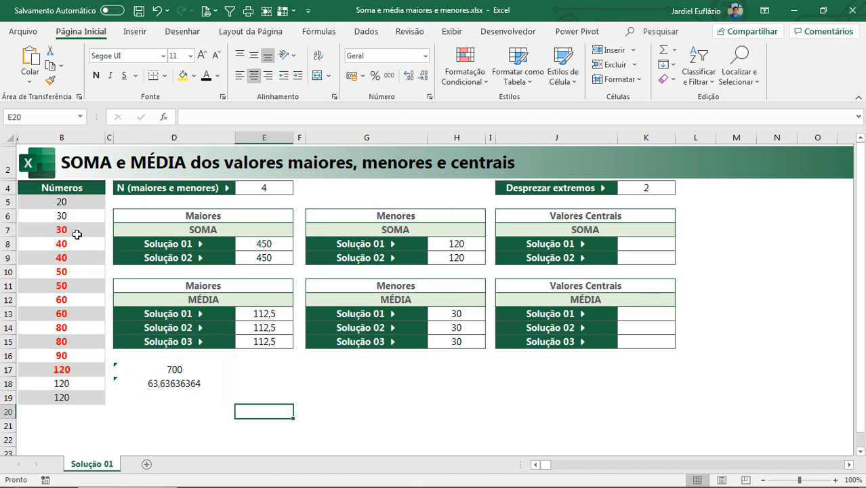
Step: Compare the central values B7:B17 with the full list B5:B19 and the excluded lowest values B5:B6
left_click_drag(71, 232, 64, 369)
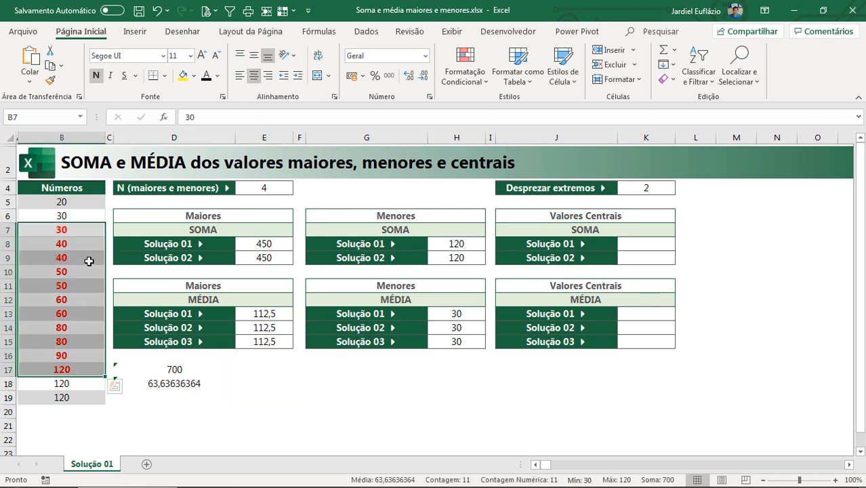
left_click_drag(84, 201, 80, 393)
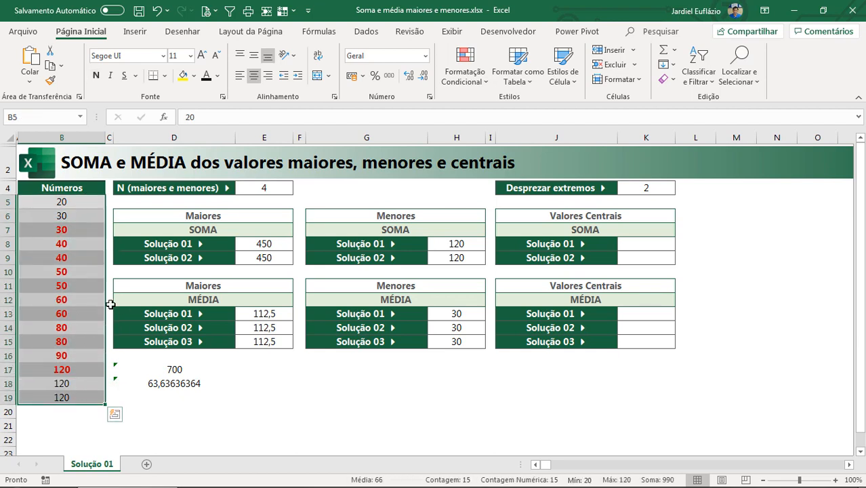
left_click_drag(78, 229, 76, 370)
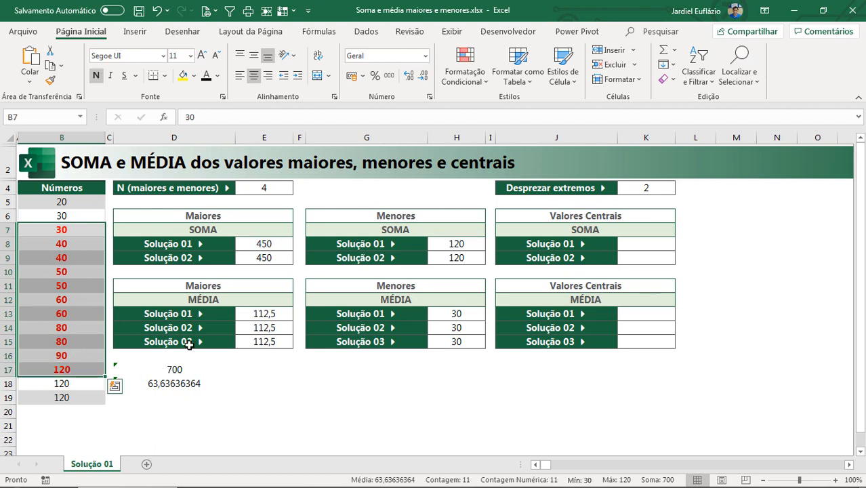
left_click(80, 204)
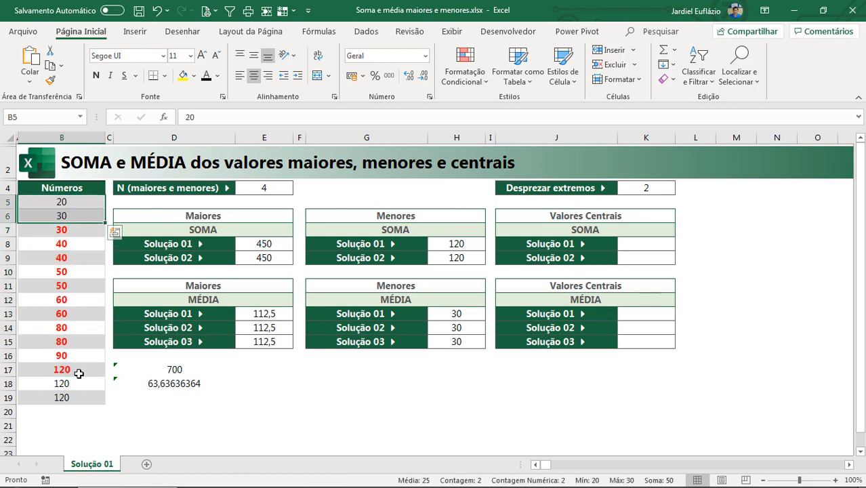
Step: Move the check results from D17:D18 to J17:J18, beneath the Valores Centrais tables
left_click_drag(74, 384, 74, 397)
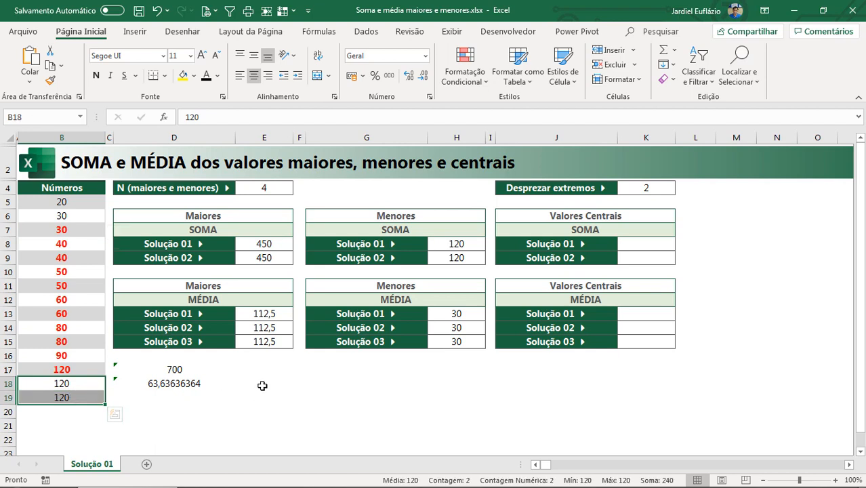
left_click_drag(173, 370, 572, 381)
left_click(680, 386)
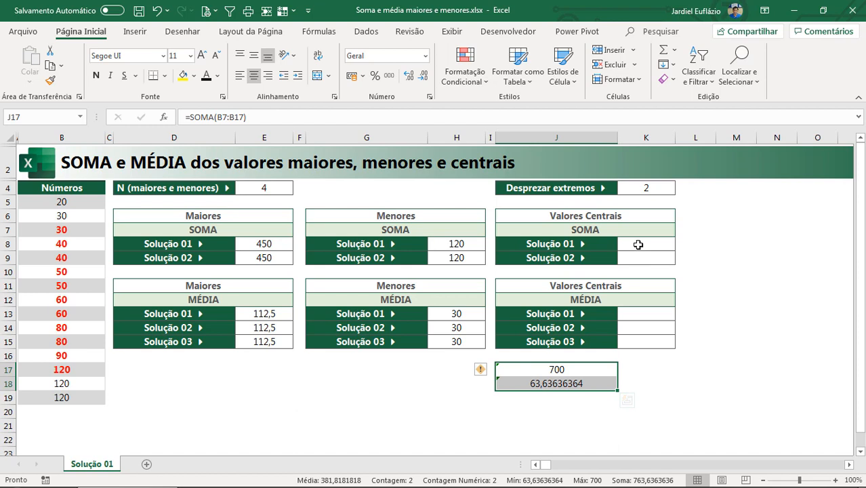
Step: Examine the LIN(INDIRETO("1:"&E4)) argument in the Menores SOMA formula in H8, focusing on its start value and the E4 reference
left_click(456, 247)
left_click(299, 118)
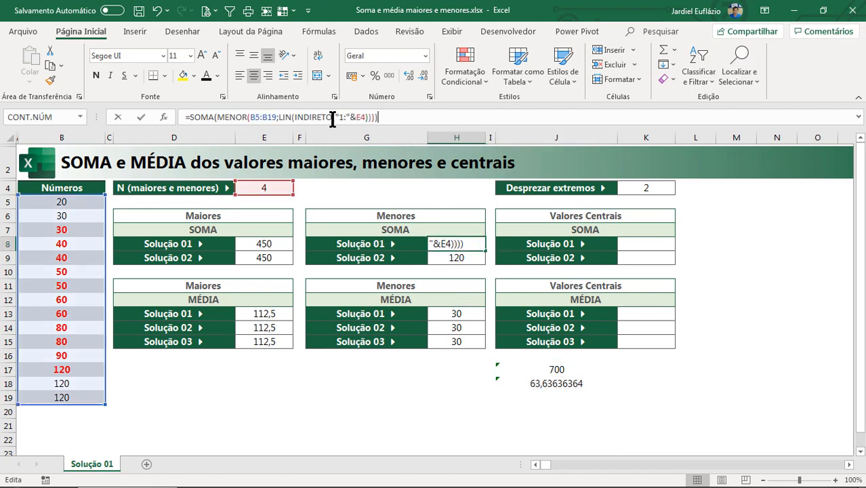
left_click_drag(279, 117, 357, 121)
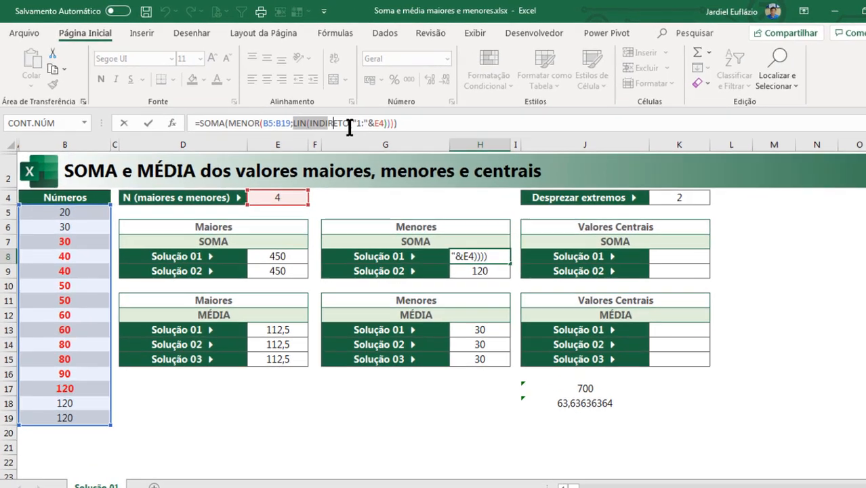
left_click_drag(613, 203, 635, 206)
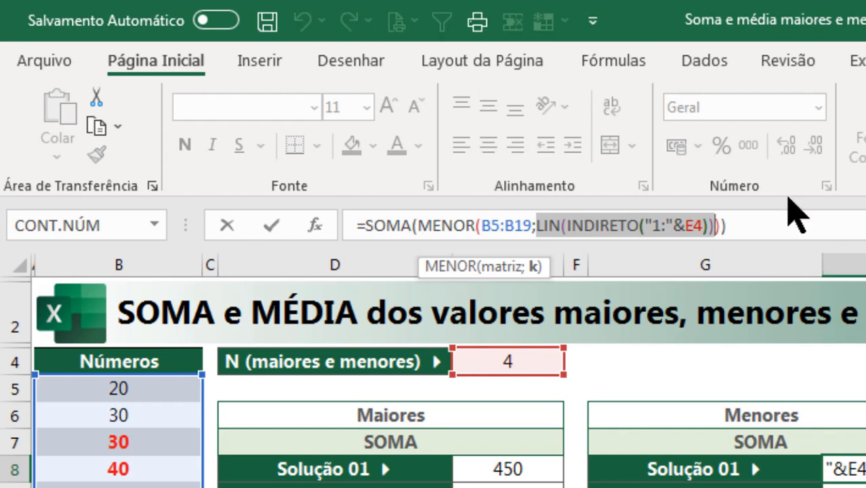
left_click(661, 225)
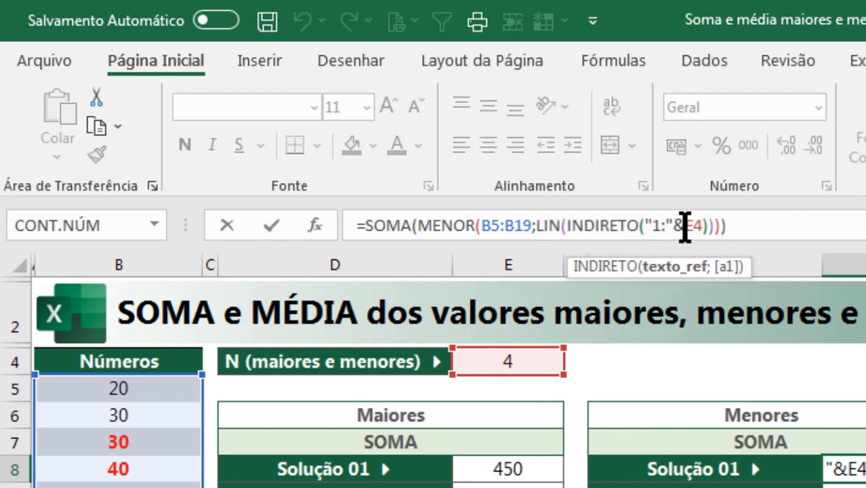
left_click_drag(684, 226, 699, 228)
key("Escape")
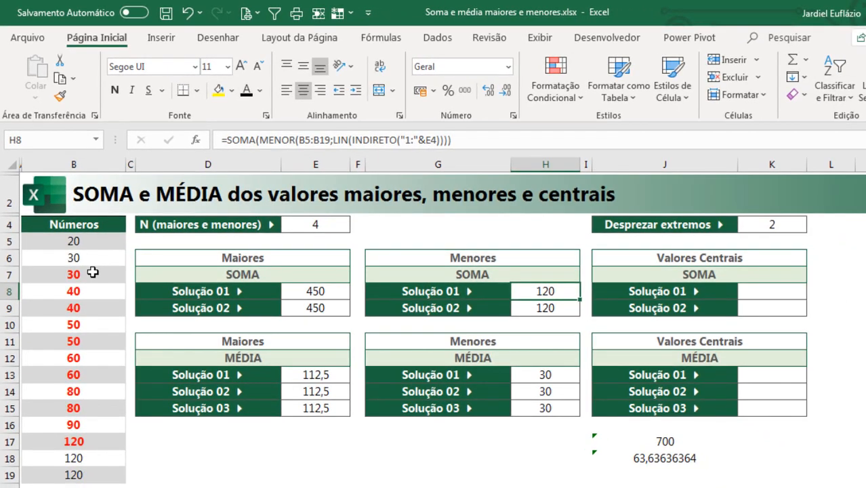
Step: Compare the central ranges B7:B17, B6:B18 and B8:B16 for different numbers of discarded extremes
left_click_drag(92, 272, 80, 442)
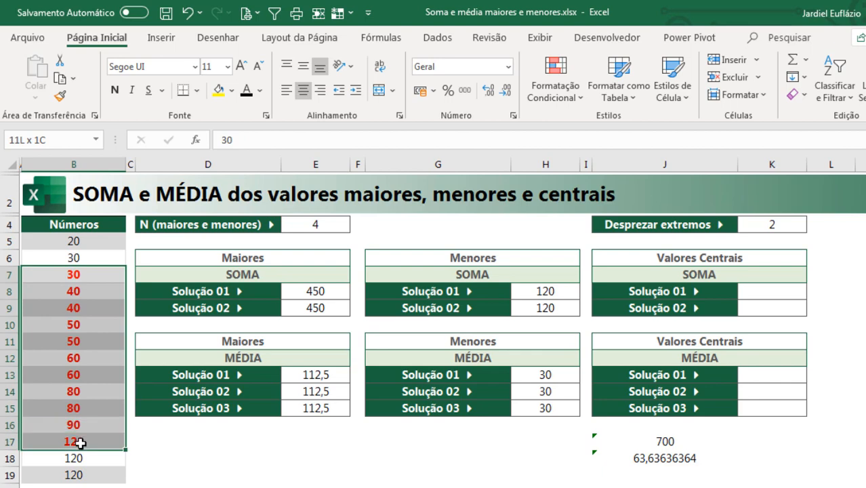
left_click_drag(92, 257, 86, 453)
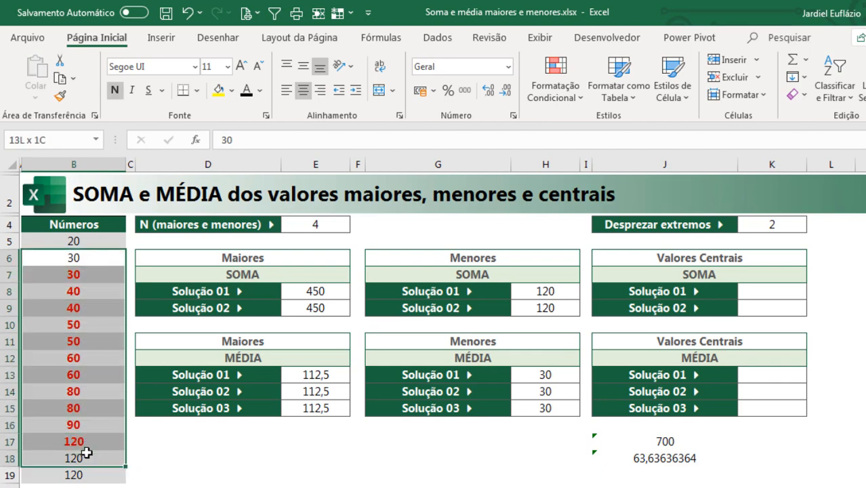
left_click(87, 291)
left_click_drag(86, 292, 80, 420)
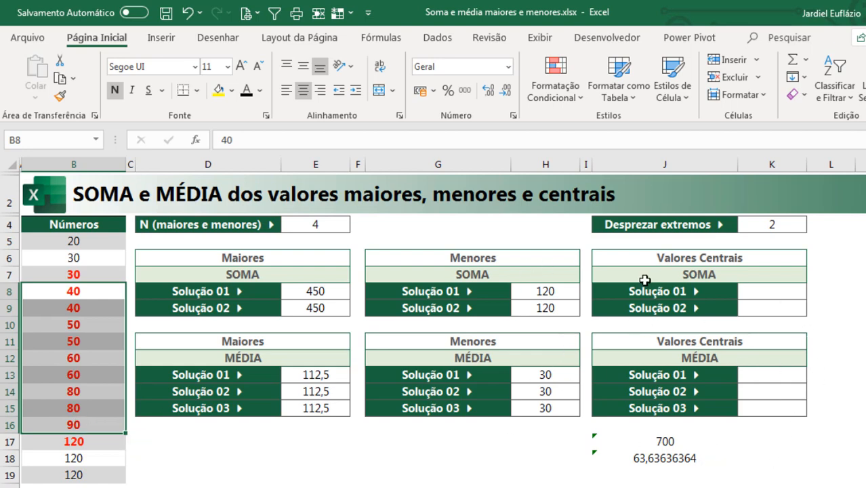
Step: Review which part of the H8 formula supplies the k argument of MENOR, leaving the formula unedited
left_click(560, 292)
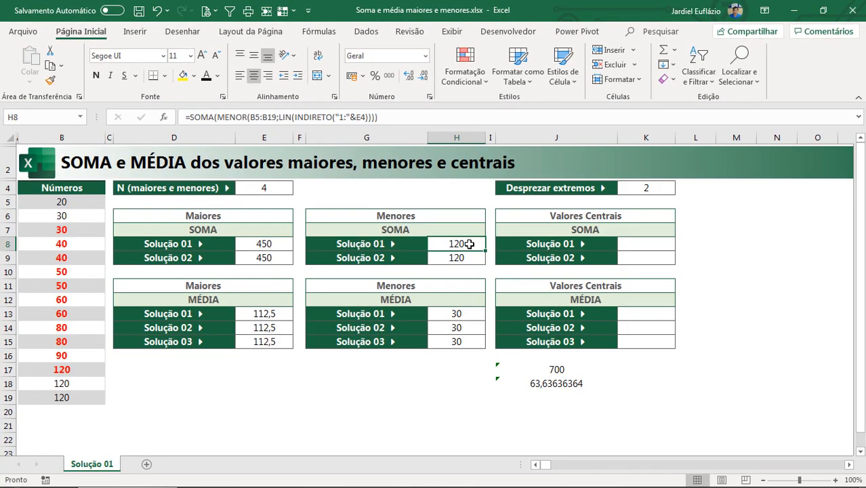
left_click(648, 370)
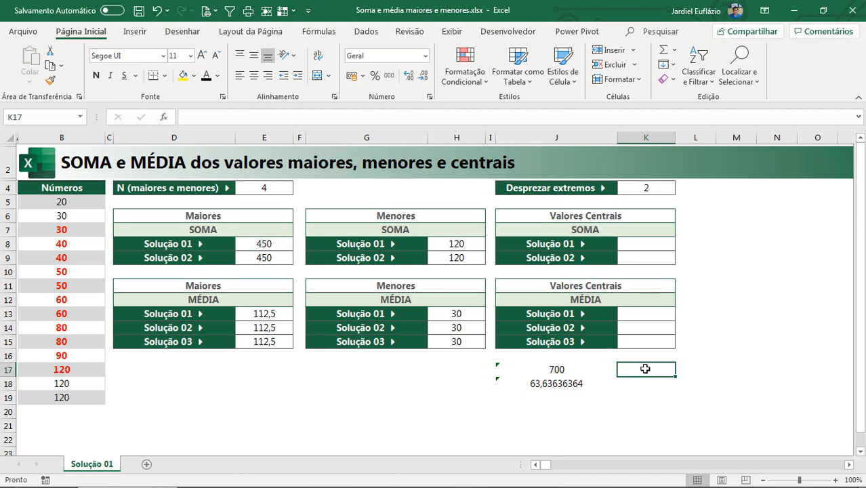
left_click(467, 244)
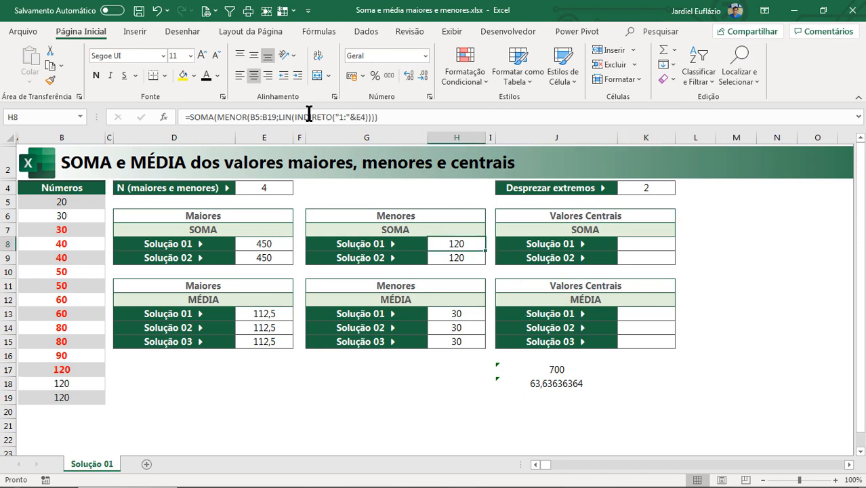
left_click(278, 117)
left_click(278, 139)
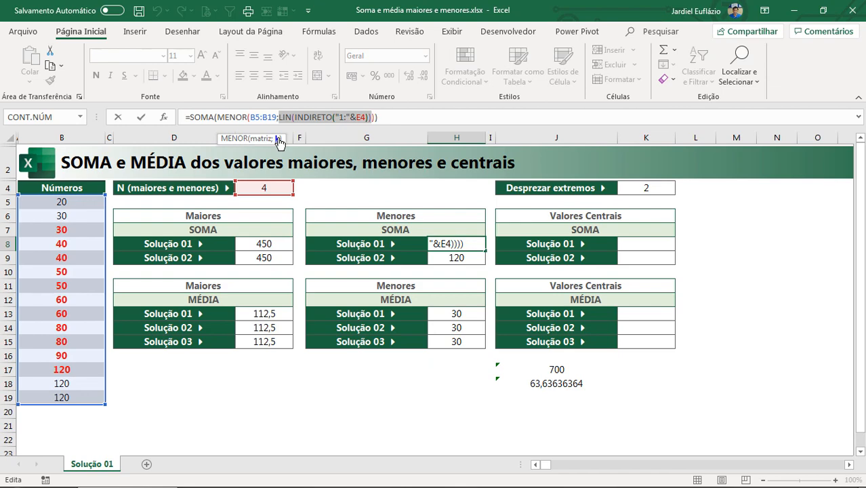
key("Escape")
Step: Enter the partial formula =LIN(INDIRETO( in K17, kept as text with a leading apostrophe
left_click(645, 369)
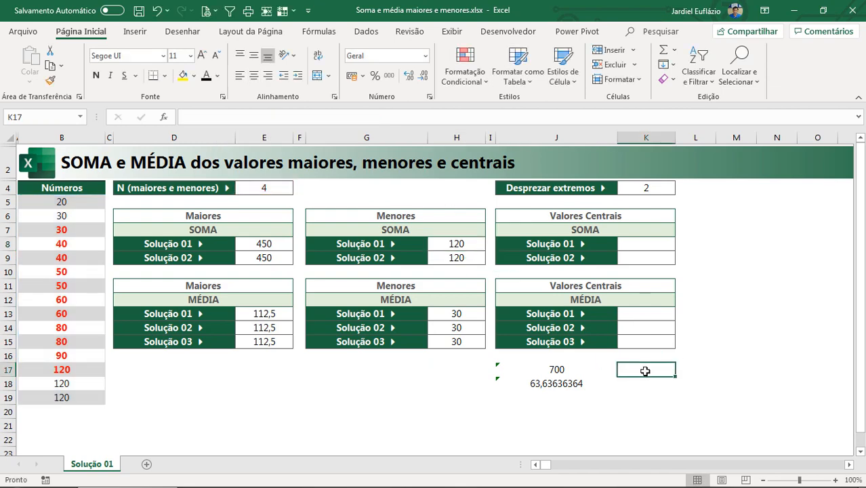
type("=lin")
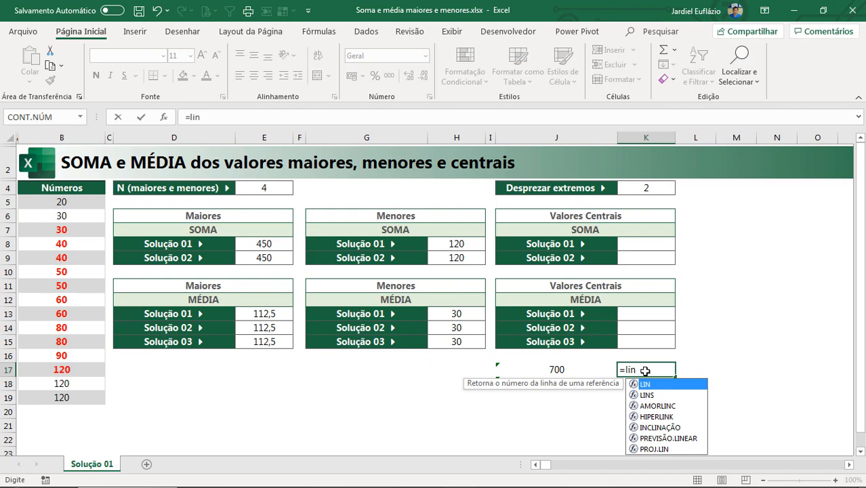
key("Tab")
type("ind")
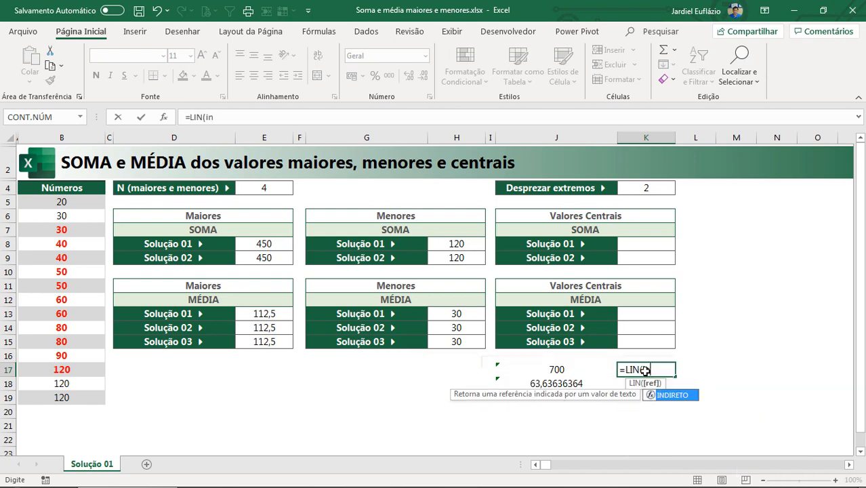
key("Tab")
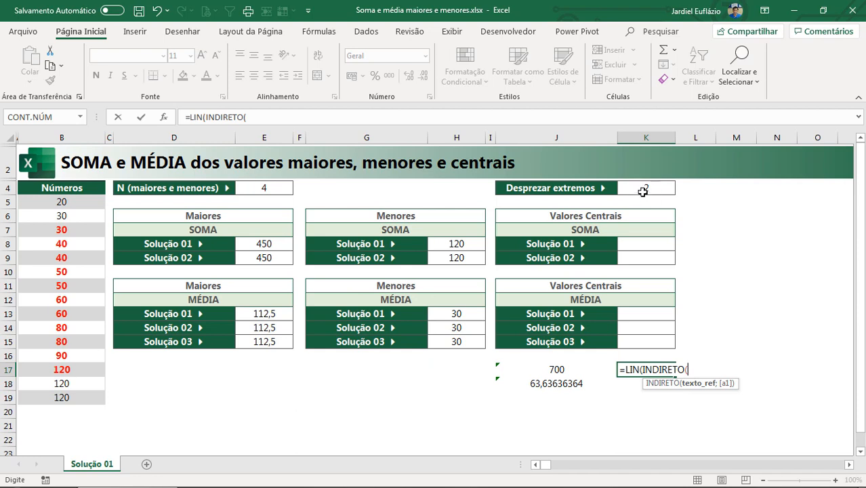
left_click(617, 371)
key("Return")
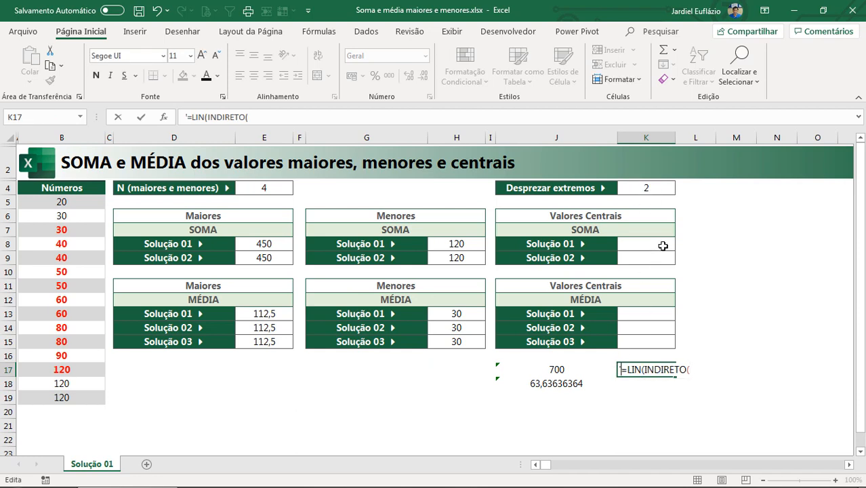
Step: Set Desprezar extremos in K4 to 1
left_click(652, 185)
type("1")
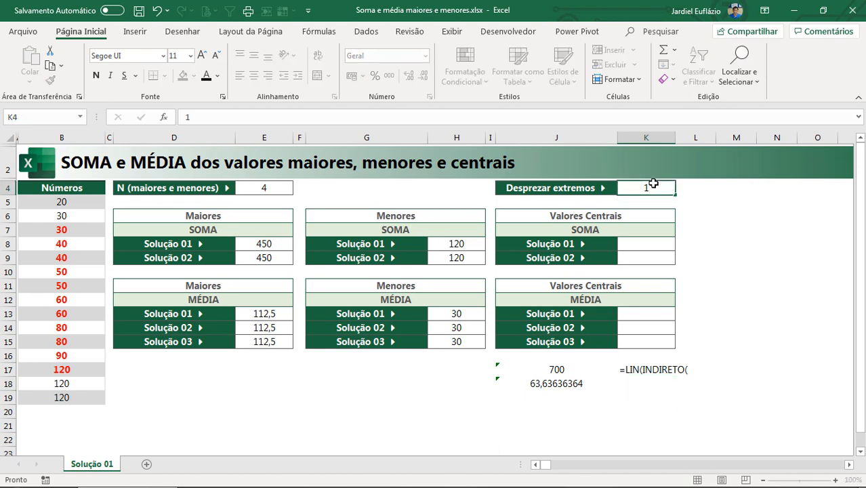
key("Return")
Step: Format the central values B6:B18 in bold with a red font
left_click_drag(73, 216, 75, 383)
left_click(97, 75)
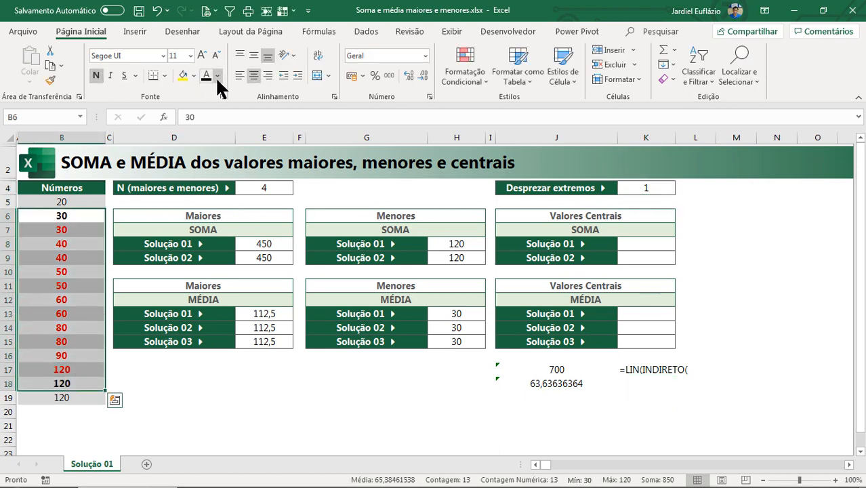
left_click(217, 75)
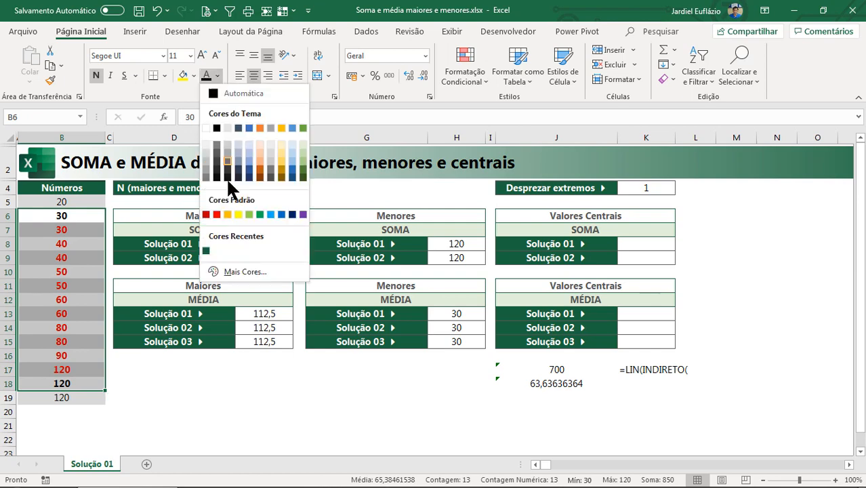
left_click(80, 271)
left_click(217, 75)
left_click(215, 214)
left_click(174, 356)
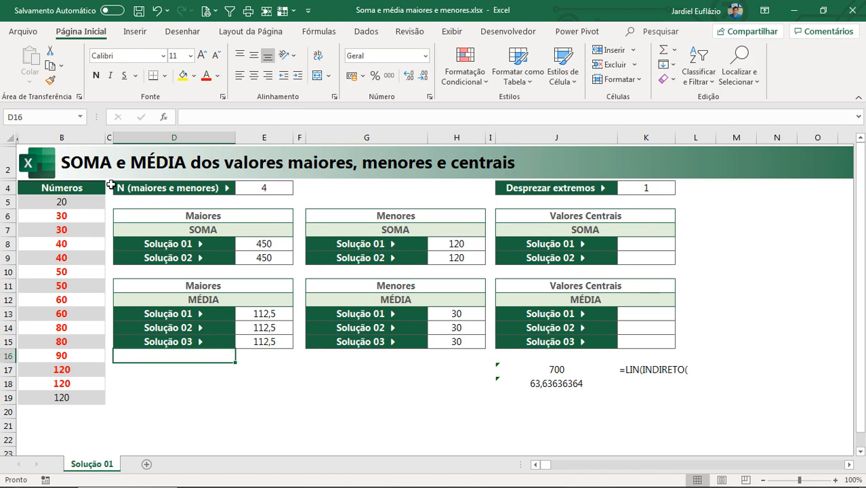
Step: Undo the red and bold formatting of B6:B18 and set Desprezar extremos in K4 to 2
left_click(651, 187)
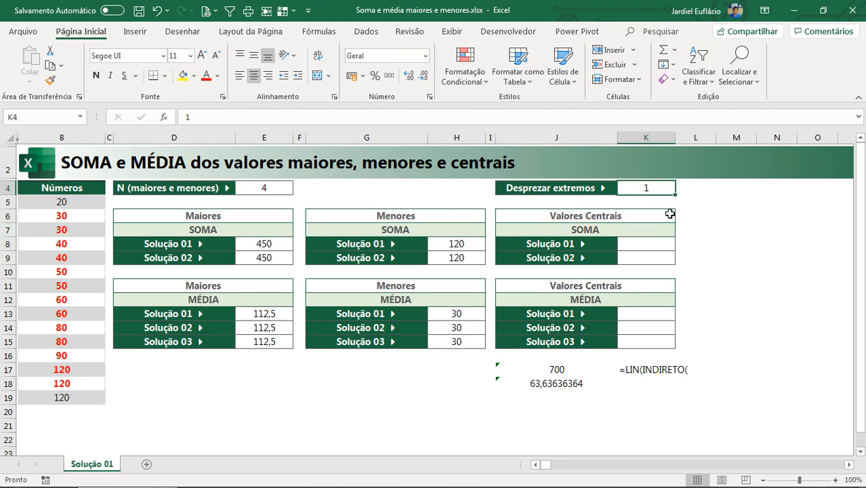
key("ctrl+z")
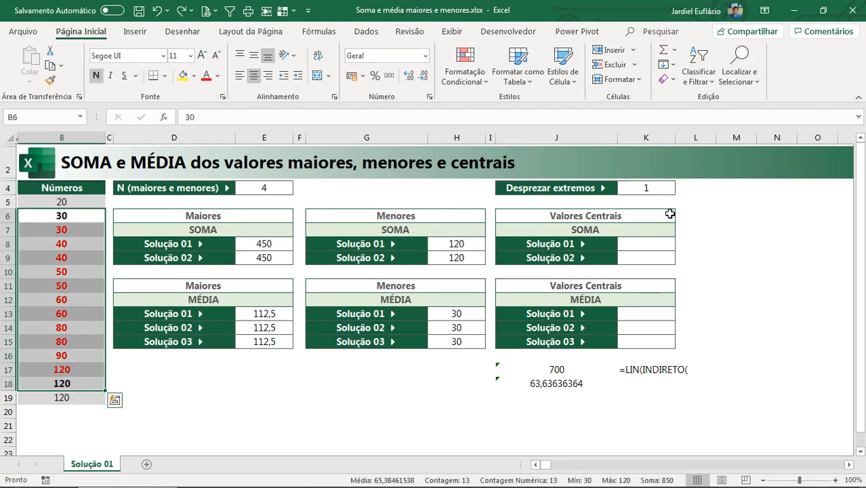
key("ctrl+z")
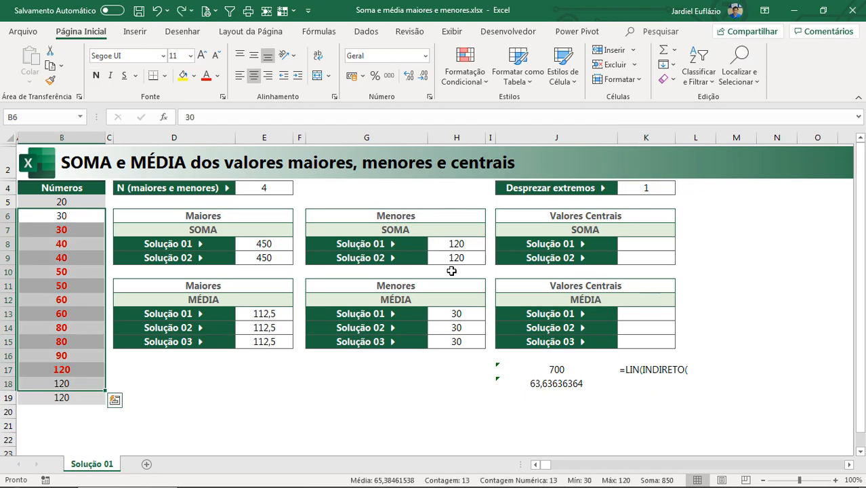
left_click(645, 188)
type("2")
key("Return")
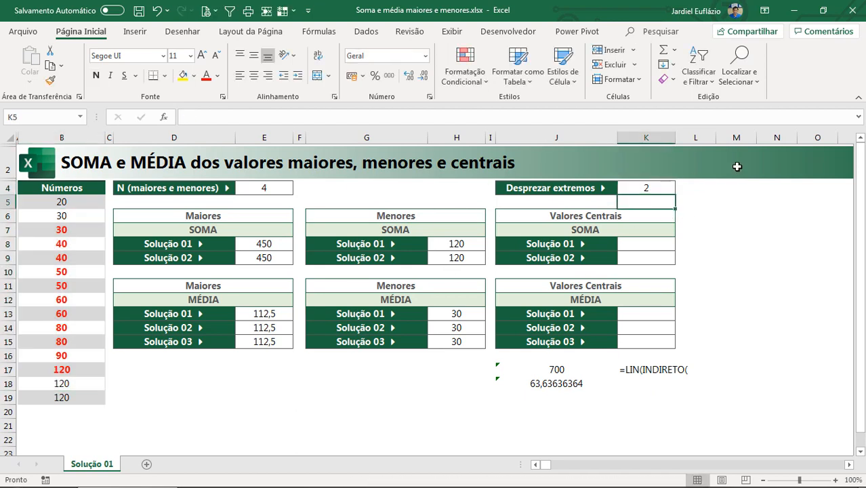
left_click_drag(73, 230, 64, 369)
left_click(670, 375)
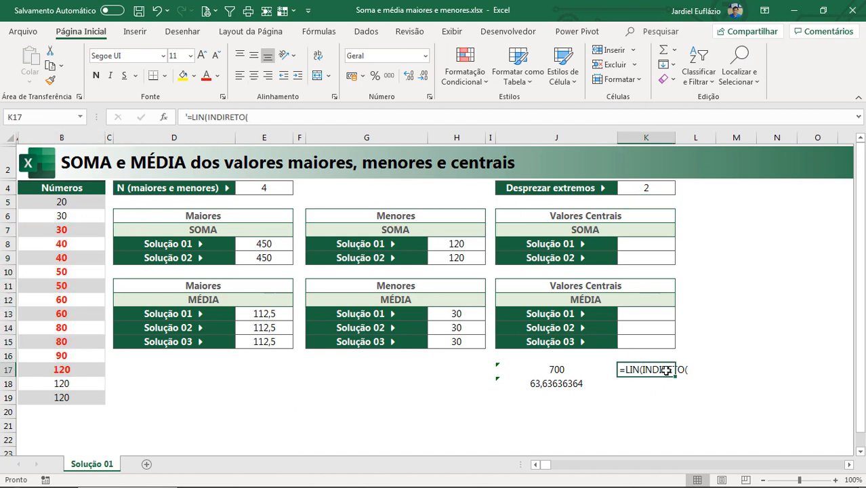
left_click(647, 189)
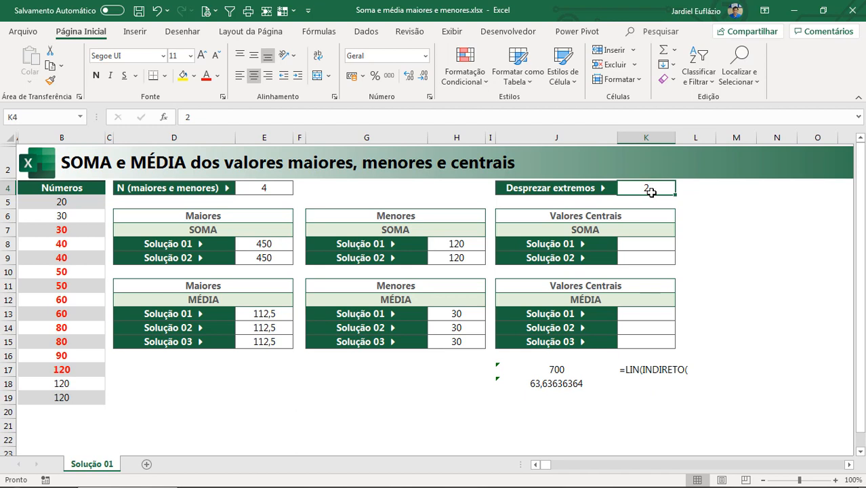
Step: Extend the partial formula in K17 to =LIN(INDIRETO(K4+1, keeping it as text with a leading apostrophe
double_click(645, 368)
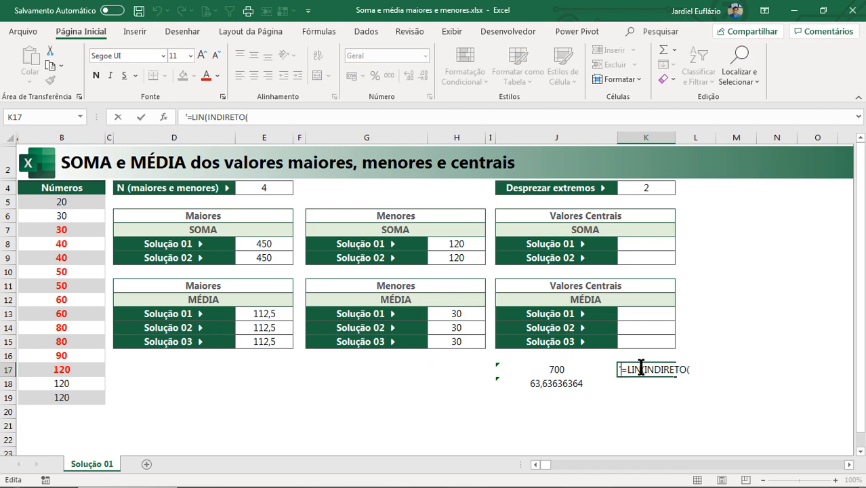
key("Home")
key("Delete")
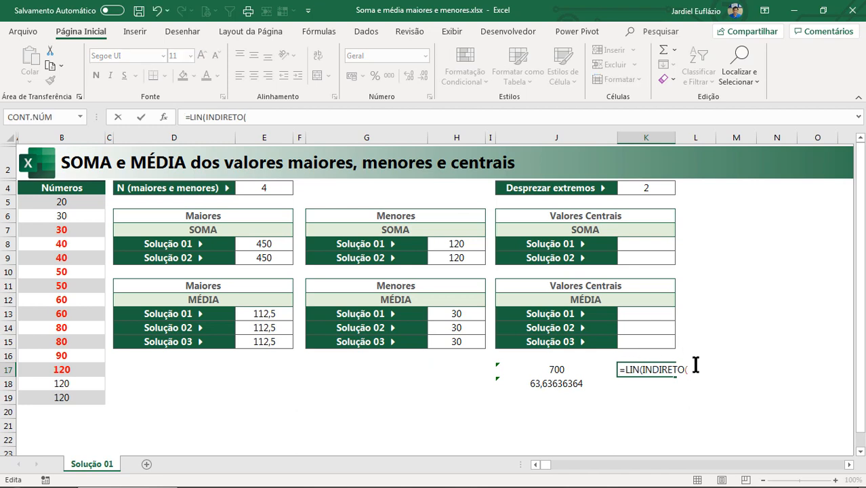
key("End")
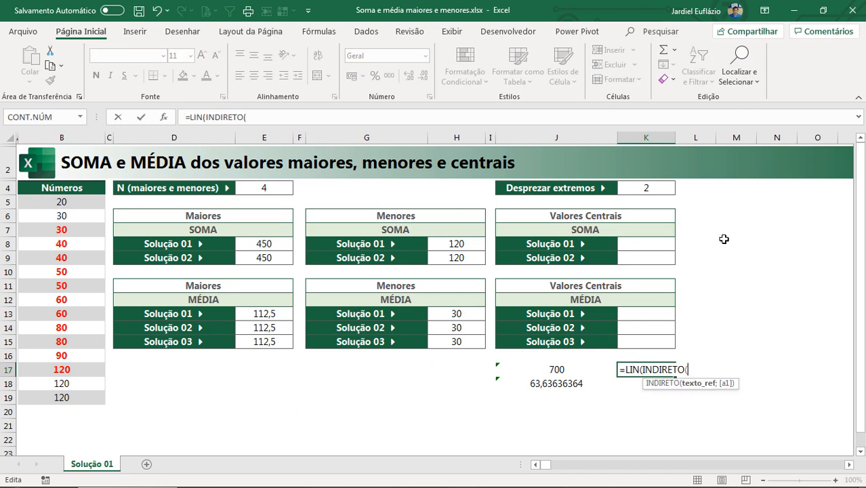
left_click(663, 189)
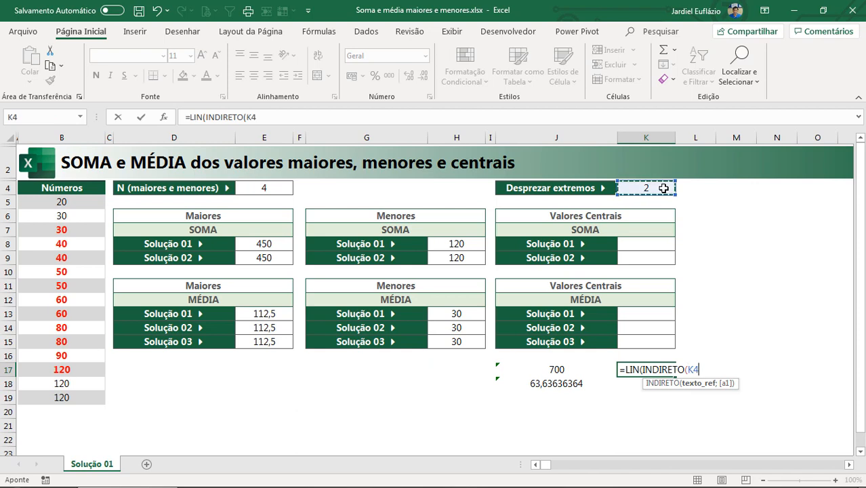
type("+1")
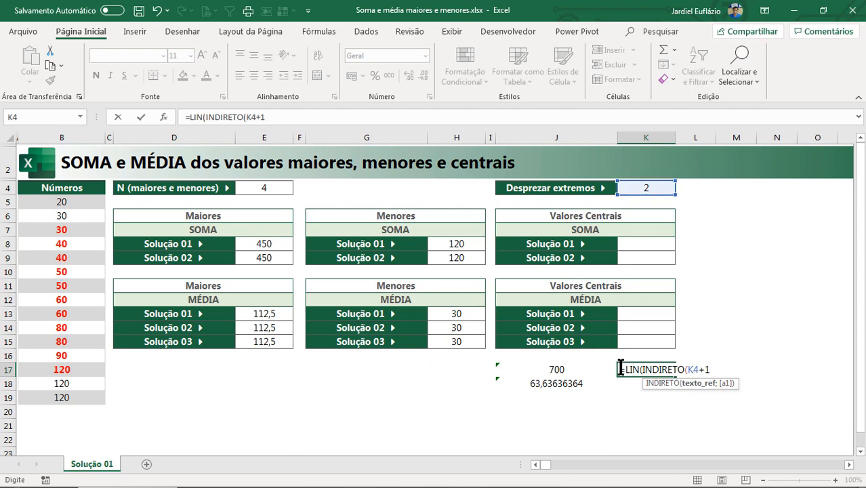
left_click(619, 369)
type("'")
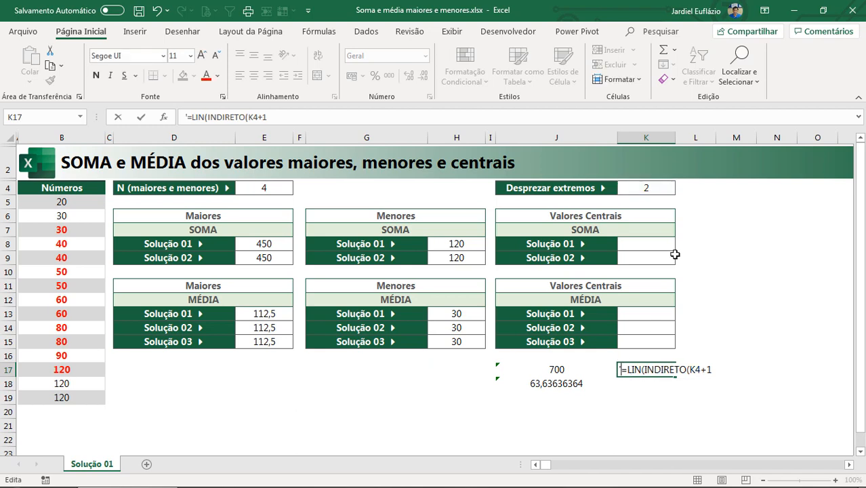
key("Return")
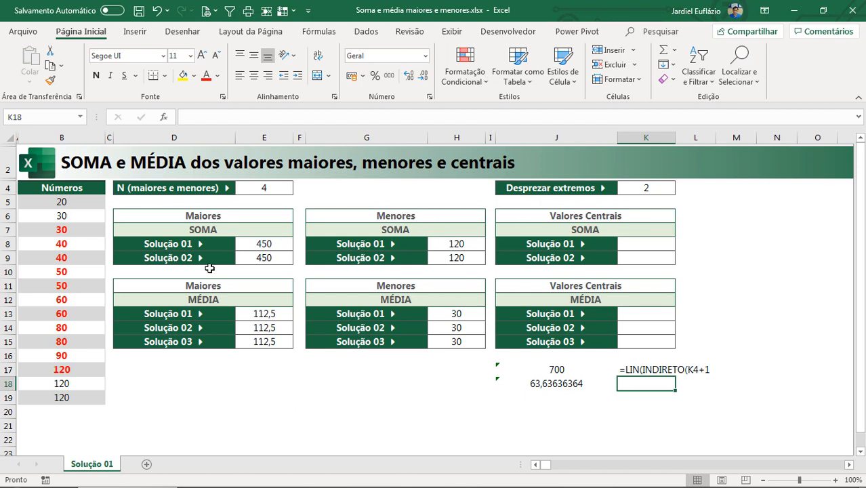
left_click(668, 187)
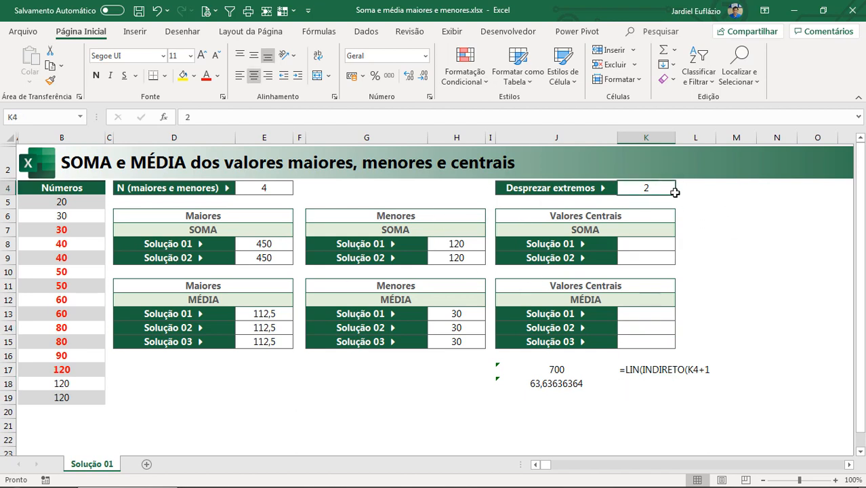
left_click_drag(80, 201, 84, 395)
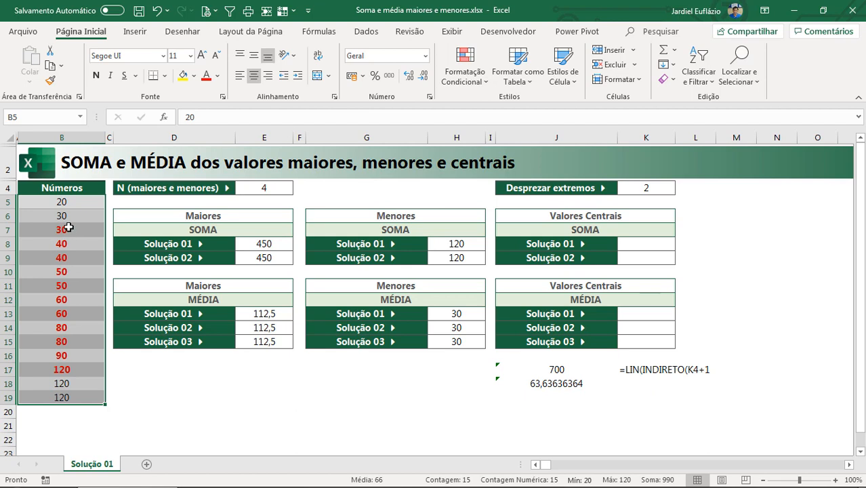
left_click_drag(68, 227, 67, 365)
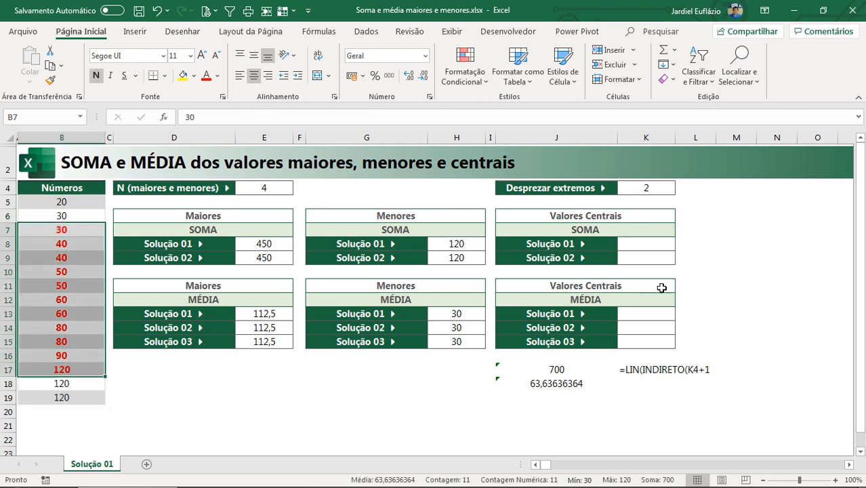
Step: Set Desprezar extremos in K4 to 1
left_click(668, 185)
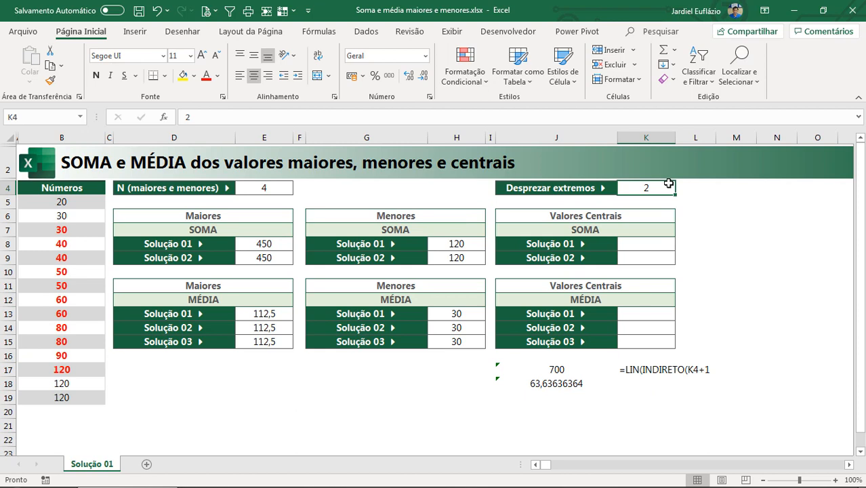
type("1")
key("Return")
Step: Format the central values B6:B18 in bold with a red font
left_click_drag(71, 217, 66, 384)
left_click(206, 75)
left_click(96, 75)
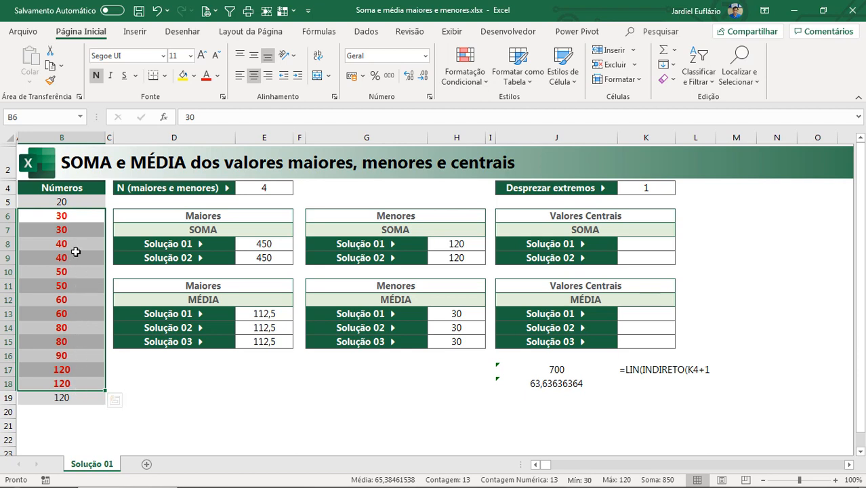
Step: Reopen the K17 formula, remove its leading apostrophe and append &":" after K4+1 as the row-range separator
left_click_drag(68, 202, 71, 393)
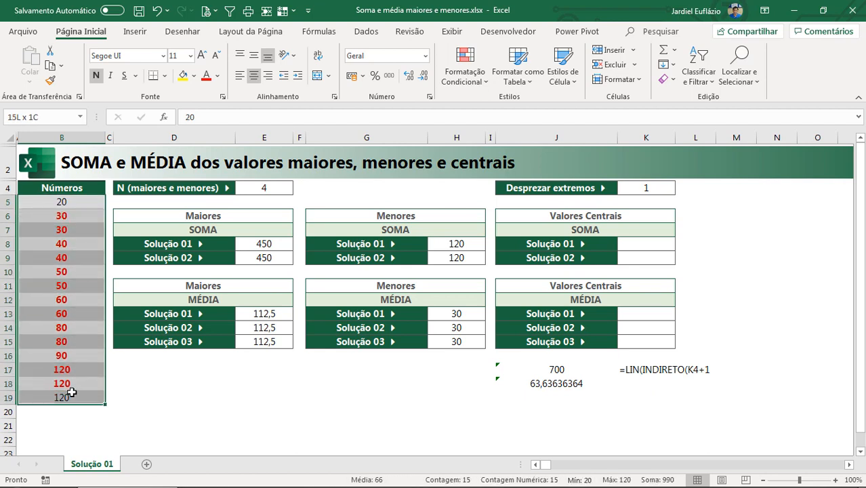
left_click(654, 185)
double_click(639, 370)
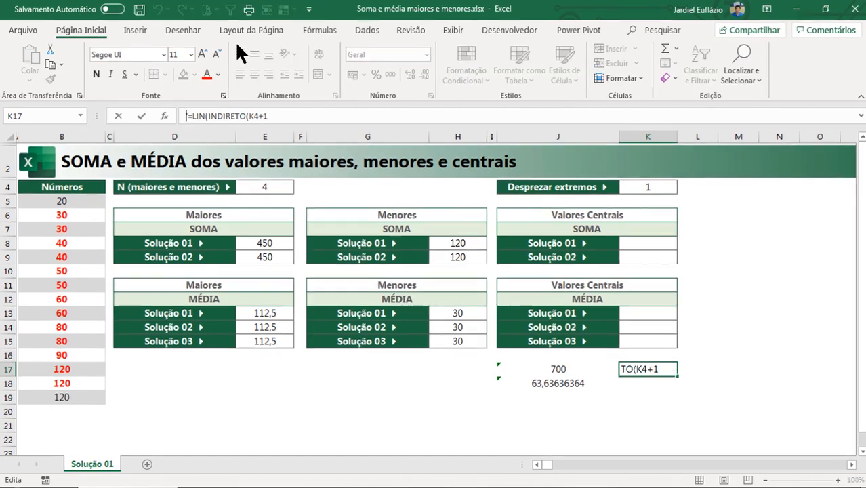
key("BackSpace")
left_click(299, 118)
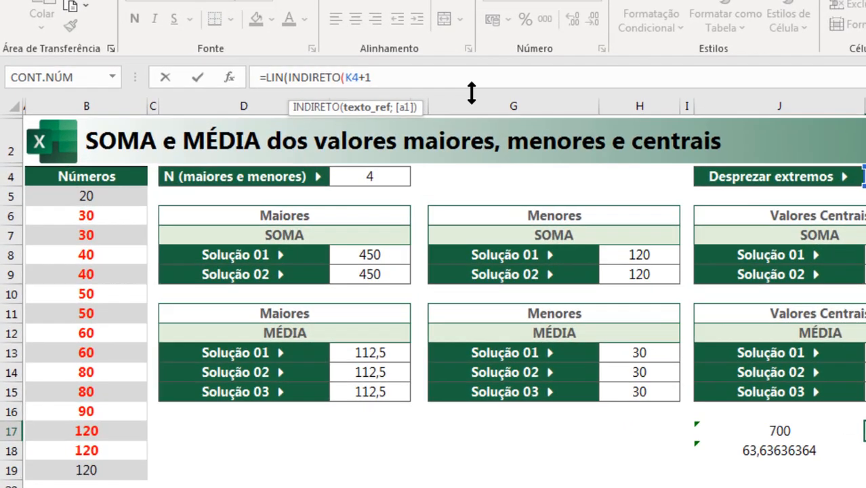
left_click_drag(282, 63, 310, 64)
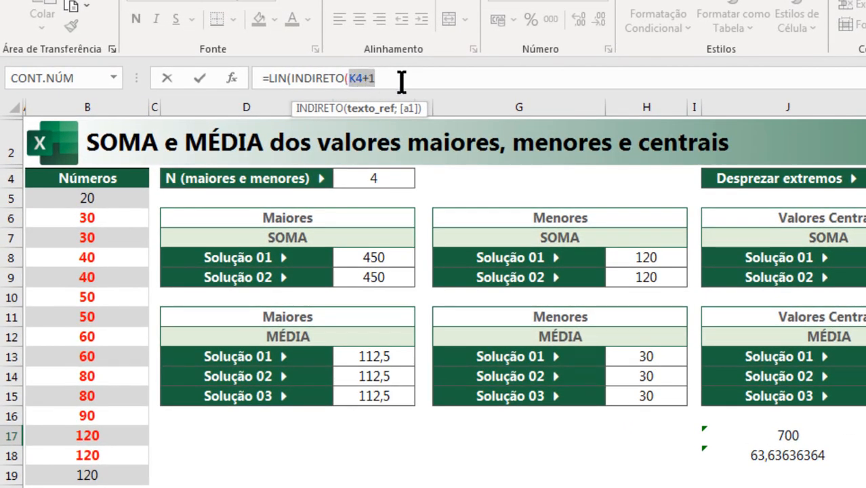
left_click(401, 82)
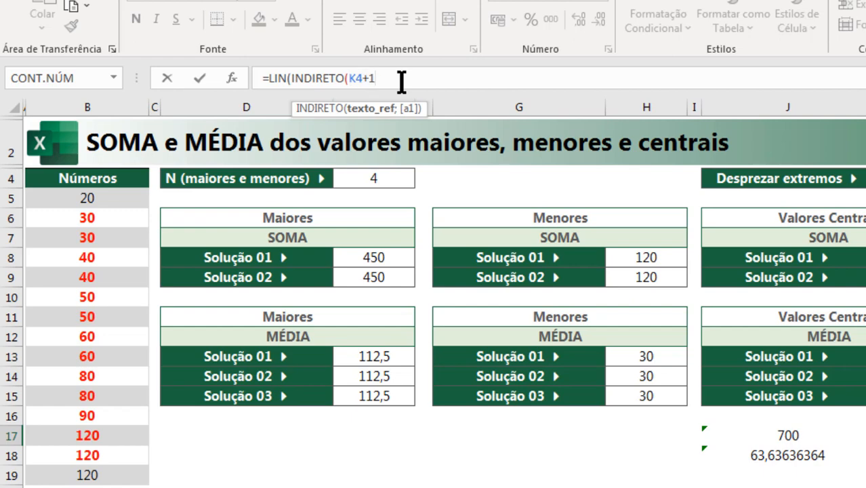
type("&\":")
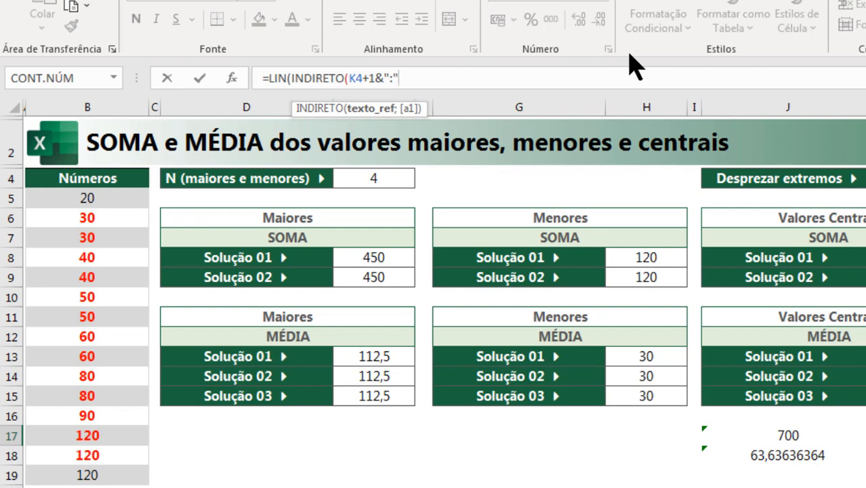
Step: Complete the K17 formula with &CONT.NÚM(B5:B19)-K4 as the last position and close the INDIRETO and LIN functions
type("\"&cont")
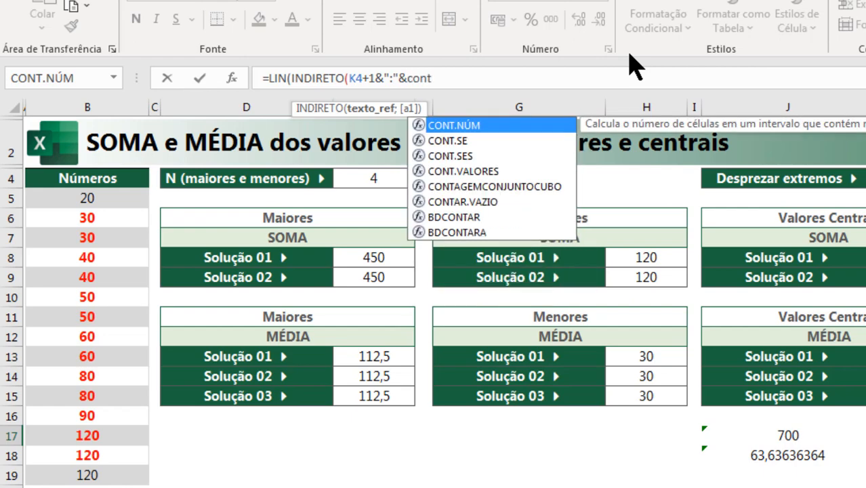
key("Tab")
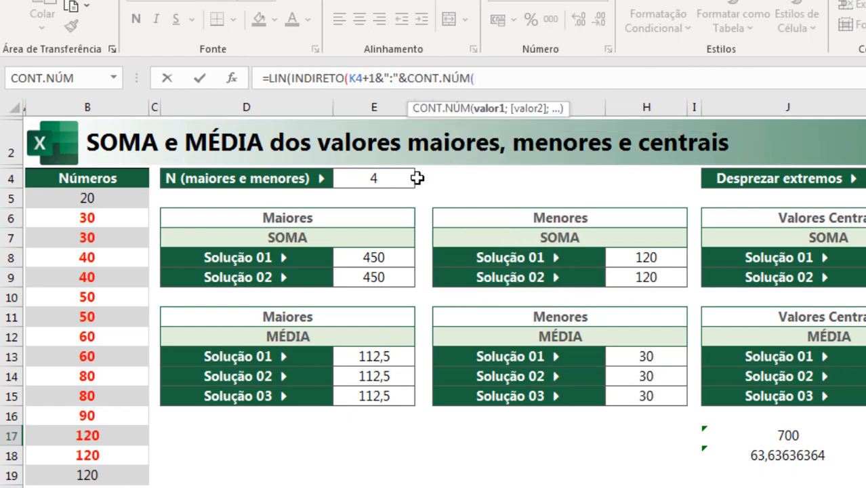
left_click(111, 198)
left_click_drag(109, 296, 102, 472)
type(")")
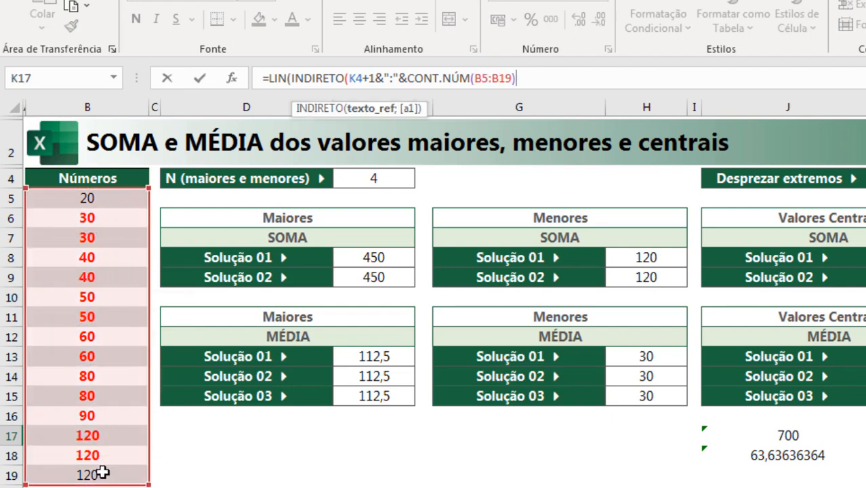
type("-")
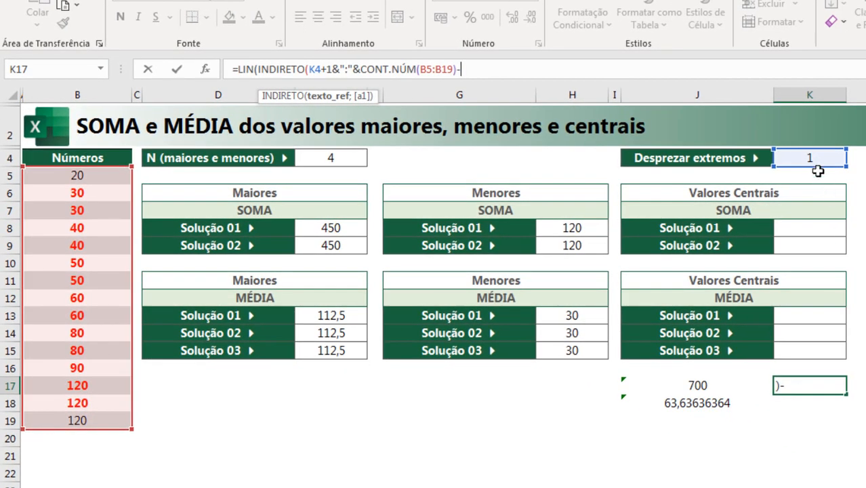
left_click(810, 157)
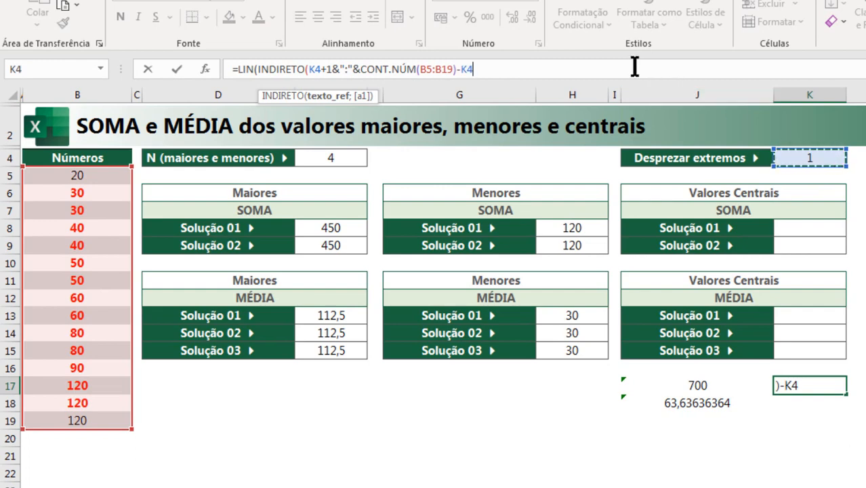
type("))")
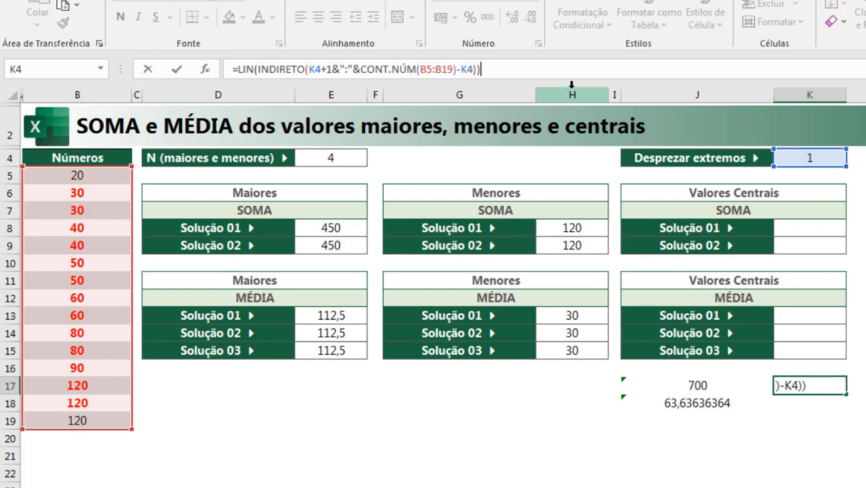
Step: Preview the array the K17 formula evaluates to, restore the formula, and store it as text with a leading apostrophe
key("F9")
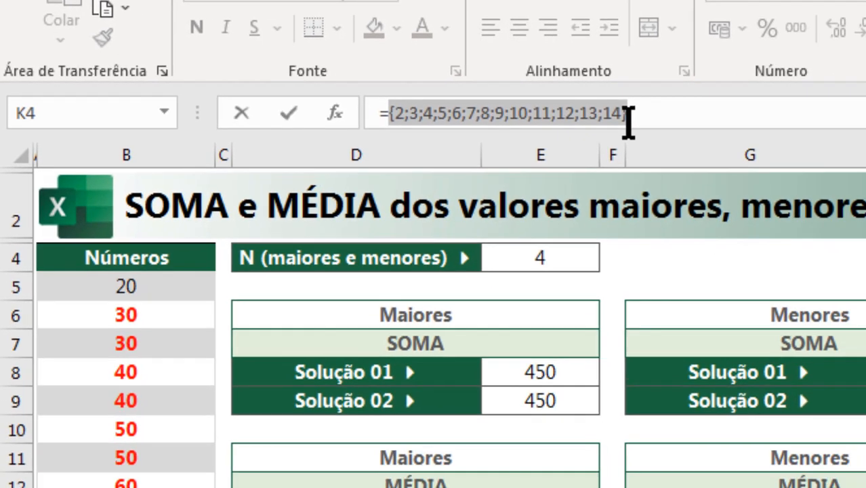
key("ctrl+z")
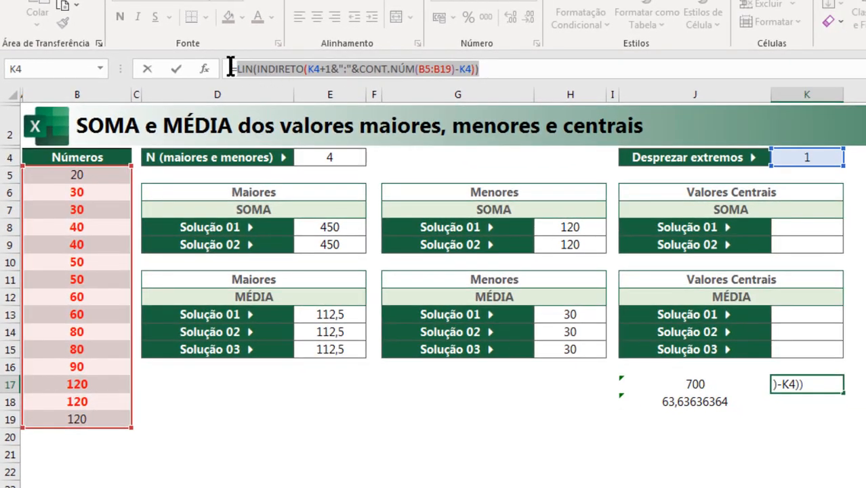
left_click(231, 68)
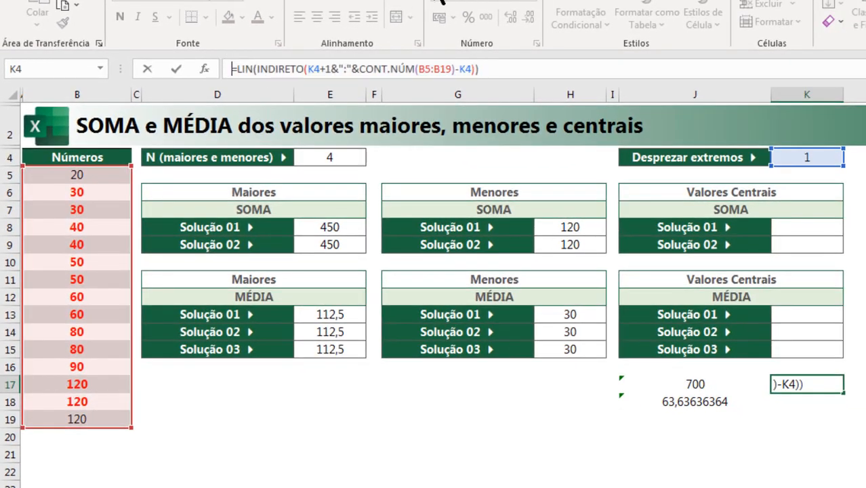
type("'")
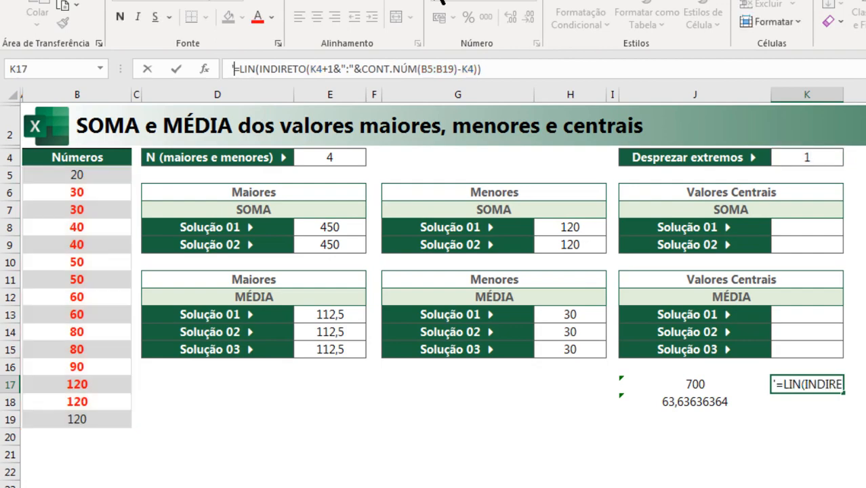
key("Return")
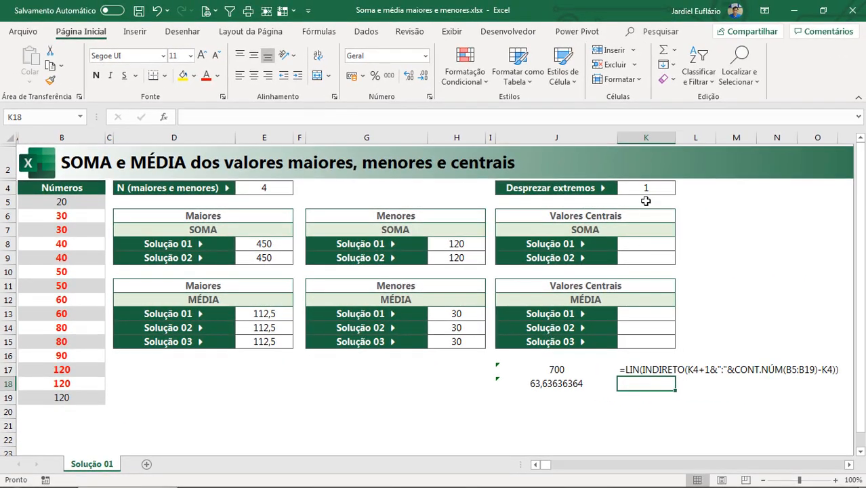
Step: Set Desprezar extremos in K4 to 4
left_click(644, 188)
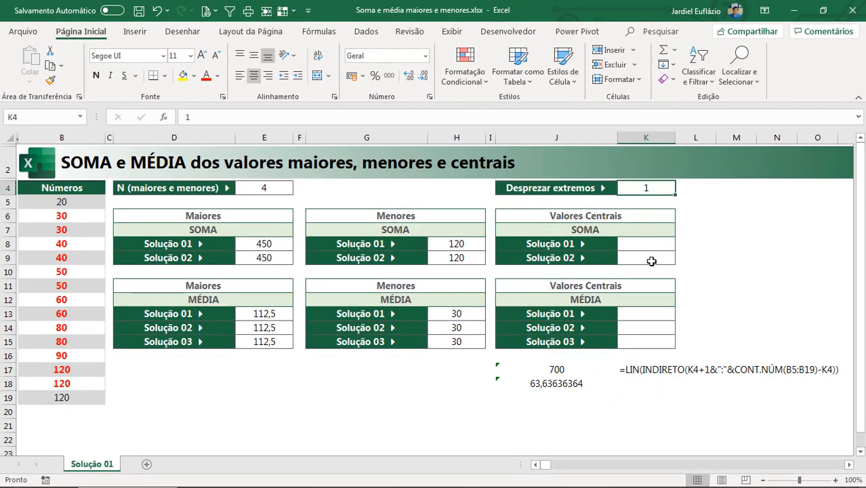
type("4")
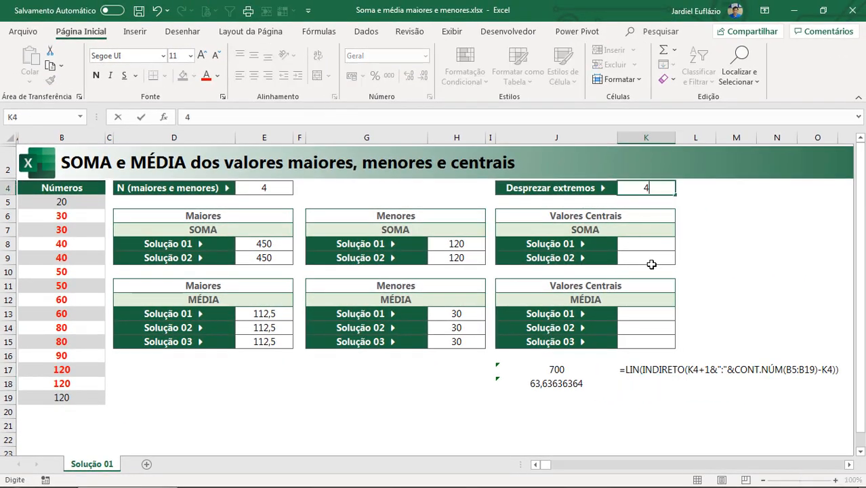
key("Return")
Step: Apply the red font color and bold to the whole number list B5:B19
left_click_drag(75, 202, 72, 400)
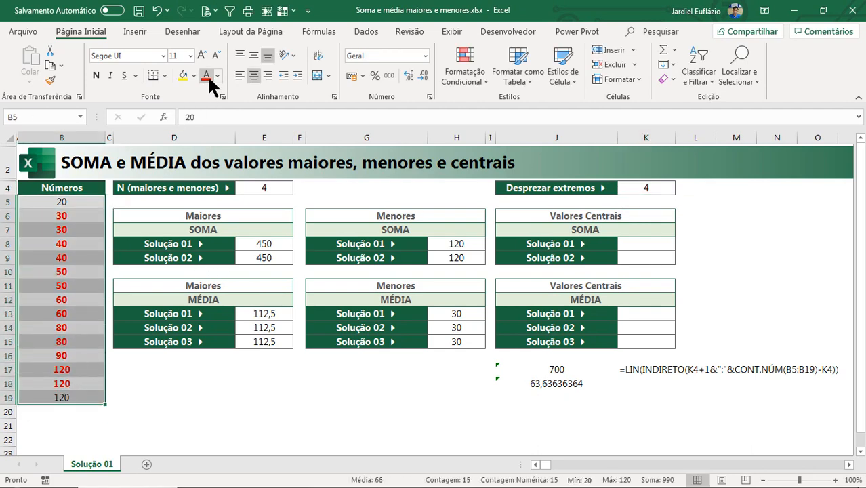
left_click(207, 75)
left_click(95, 75)
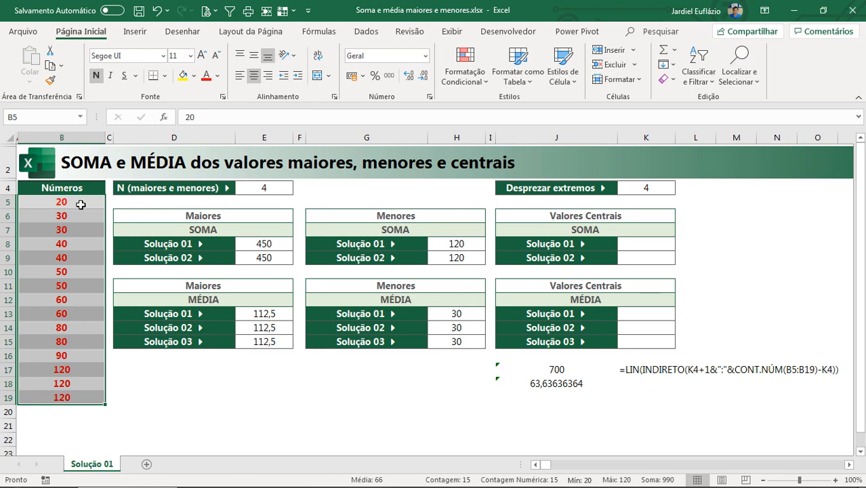
Step: Remove the bold and set the font color to black in B5:B8 and B16:B19, and select the central values B9:B15
left_click_drag(80, 204, 73, 243)
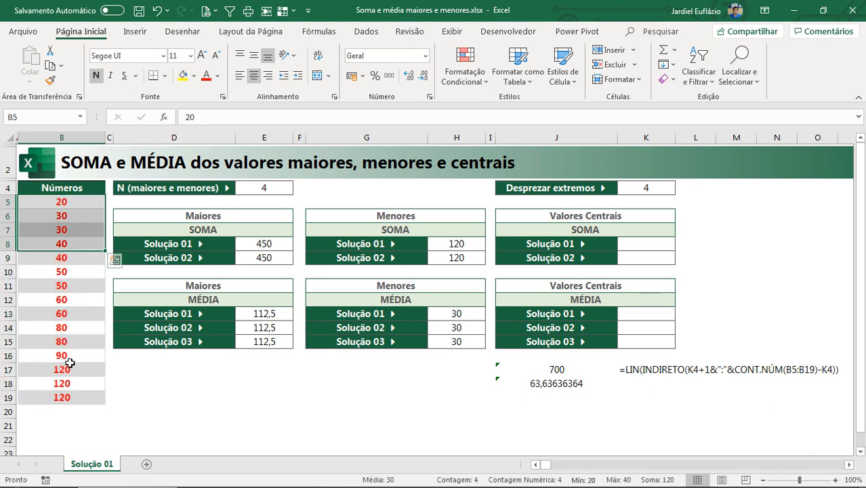
left_click_drag(70, 363, 68, 398)
key("ctrl+n")
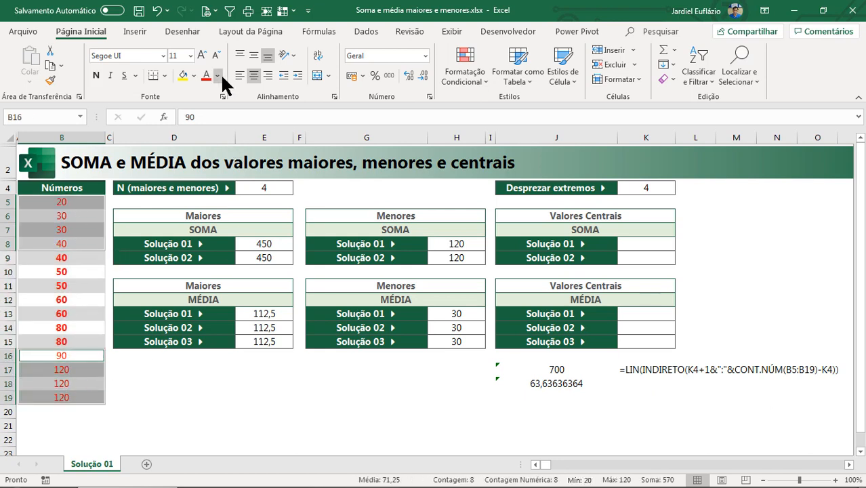
left_click(216, 75)
left_click(216, 123)
left_click(80, 323)
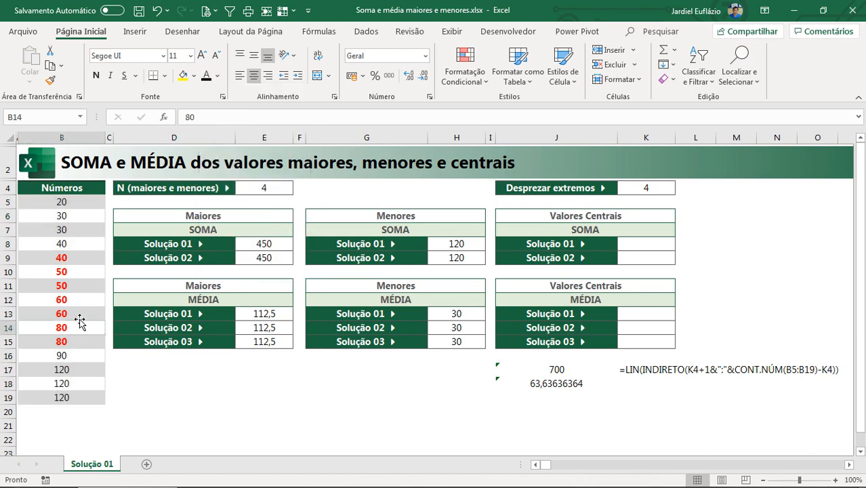
left_click_drag(78, 259, 73, 337)
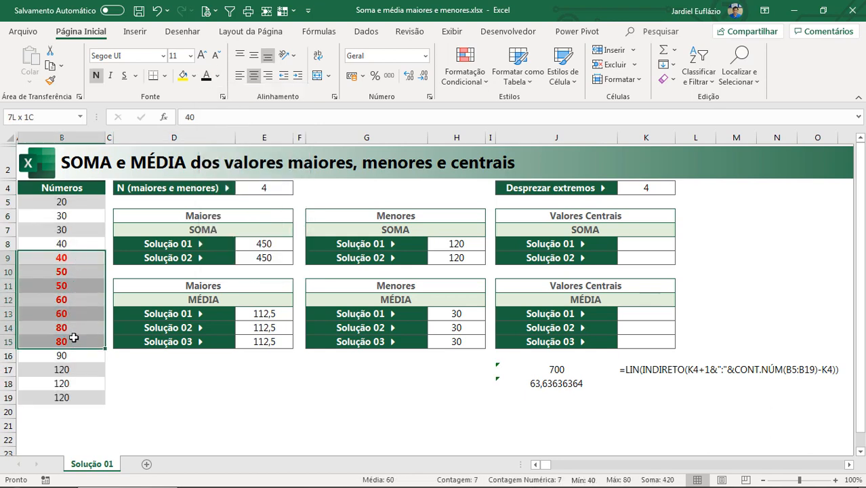
Step: Preview the array the K17 formula evaluates to with 4 ignored extremes, and cancel the edit to keep the stored text
left_click(622, 369)
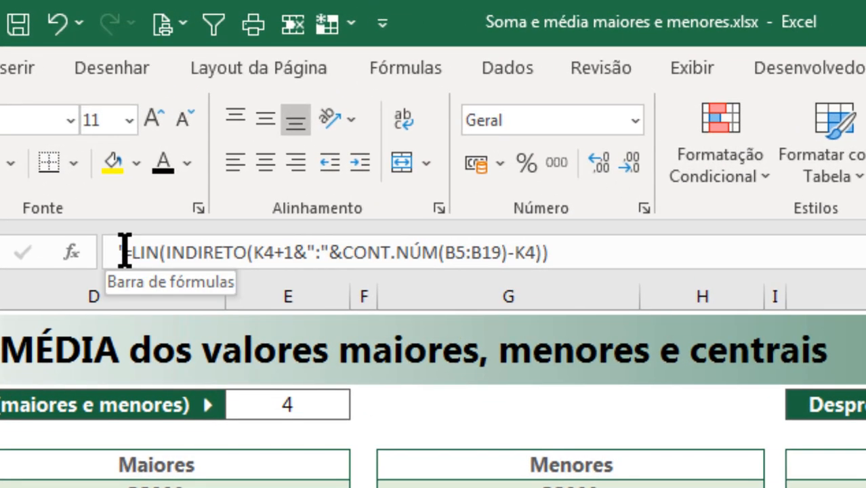
left_click(137, 222)
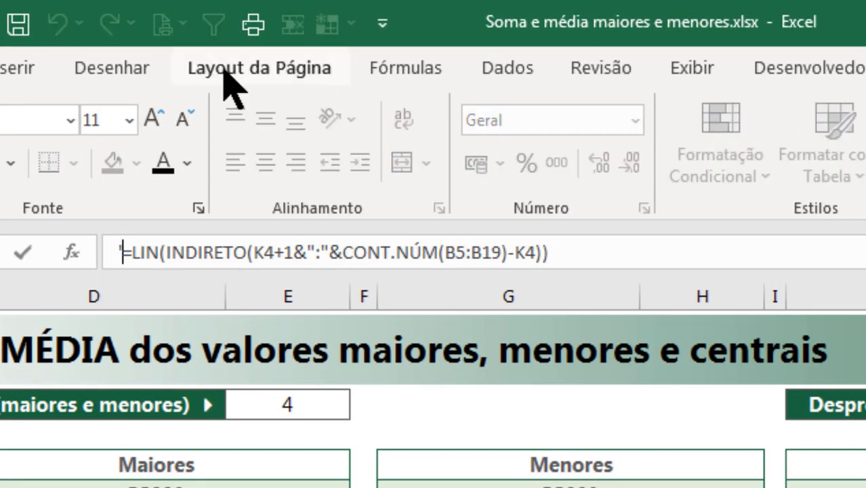
key("BackSpace")
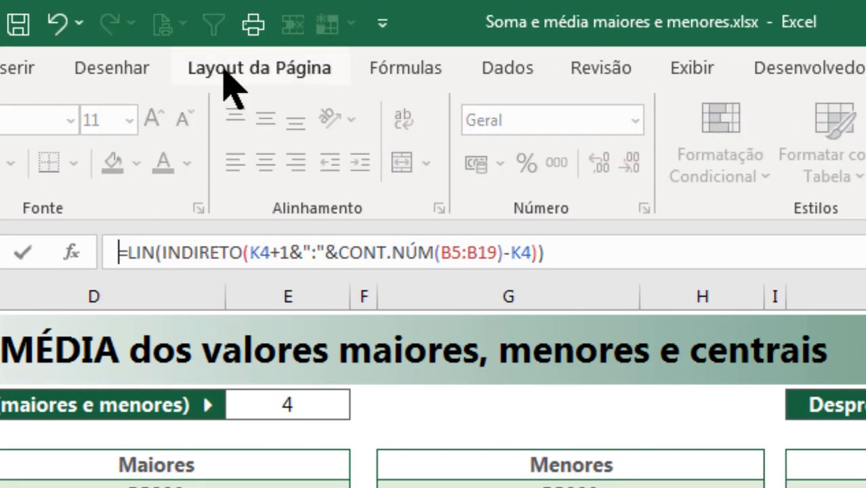
left_click(619, 257)
key("F9")
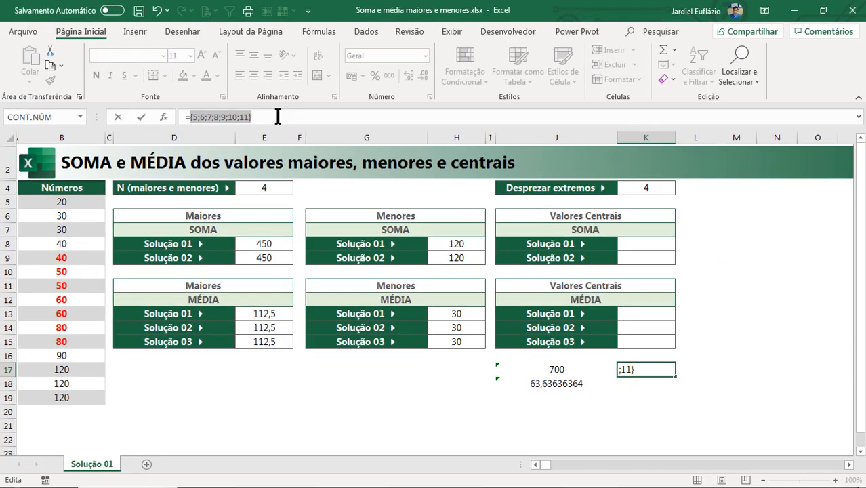
key("ctrl+z")
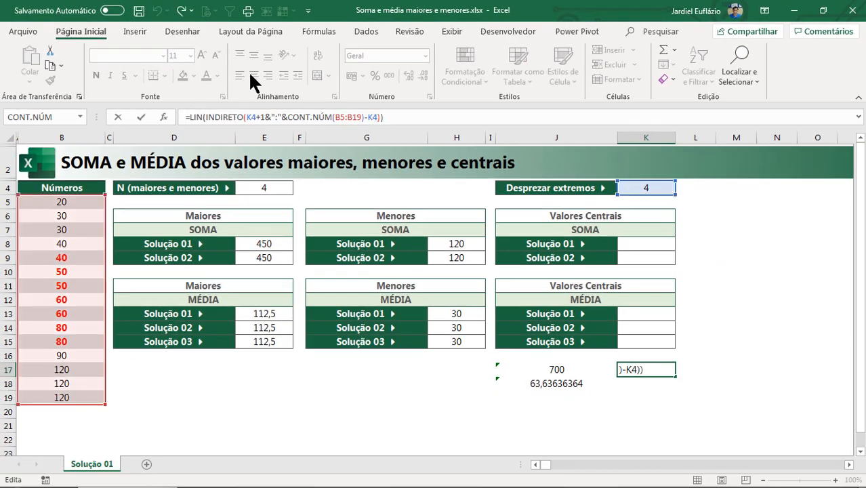
key("Escape")
key("Return")
Step: Set Desprezar extremos in K4 to 6
left_click(654, 187)
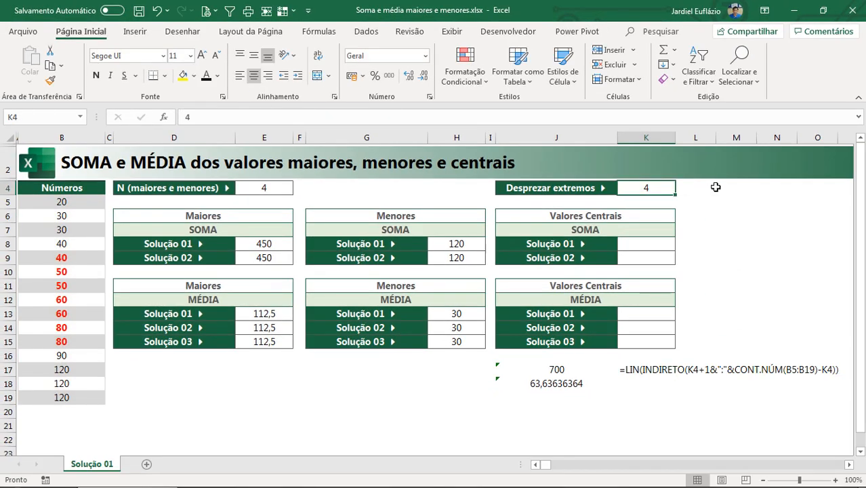
type("6")
key("Return")
left_click(670, 187)
Step: Remove the bold and red font from B5:B10 and B14:B19 using black, and select the central values B11:B13
left_click_drag(89, 202, 87, 272)
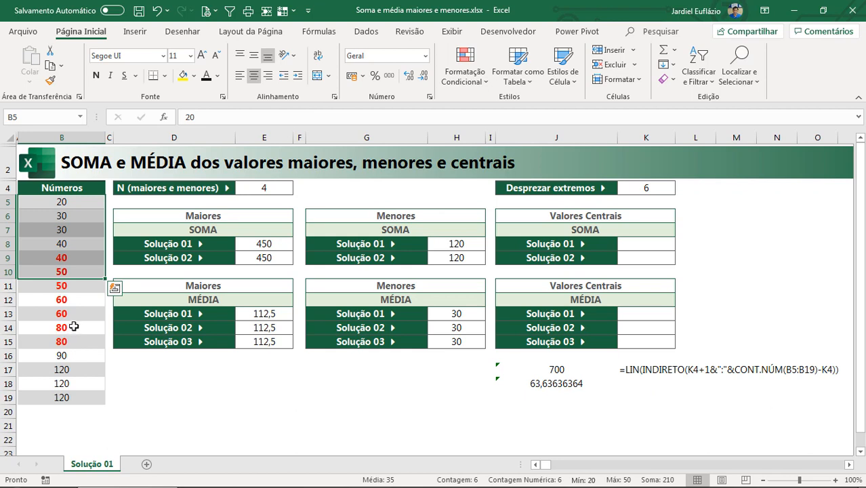
left_click(205, 73)
left_click(96, 73)
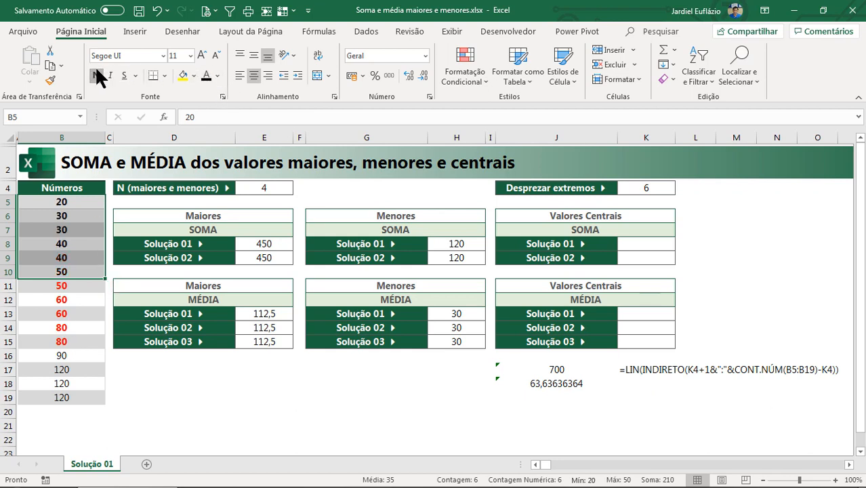
left_click(97, 73)
left_click_drag(74, 394, 61, 327)
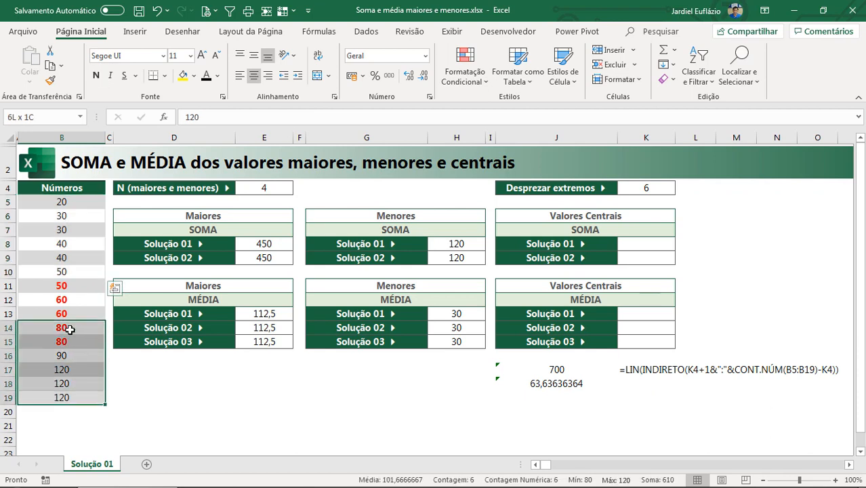
left_click(96, 74)
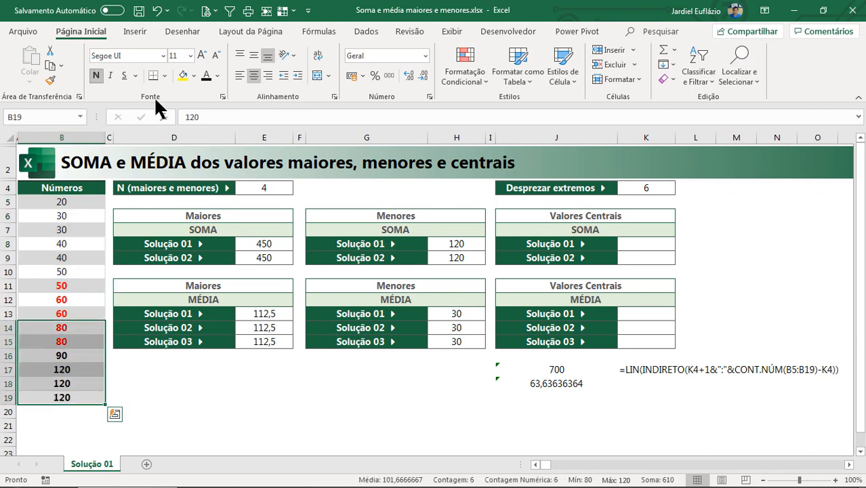
left_click(206, 73)
left_click(96, 74)
left_click(91, 245)
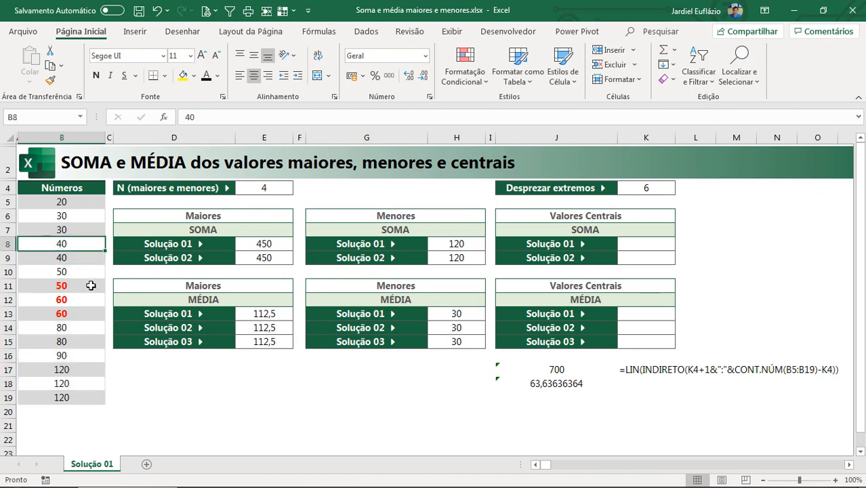
left_click_drag(84, 284, 83, 312)
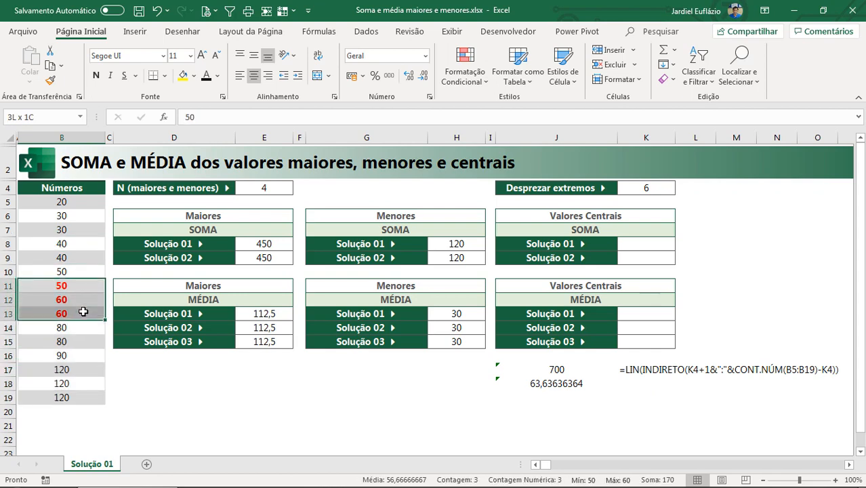
Step: Preview the K17 formula's array with 6 ignored extremes, and restore the formula as text with a leading apostrophe
left_click(624, 369)
left_click(184, 118)
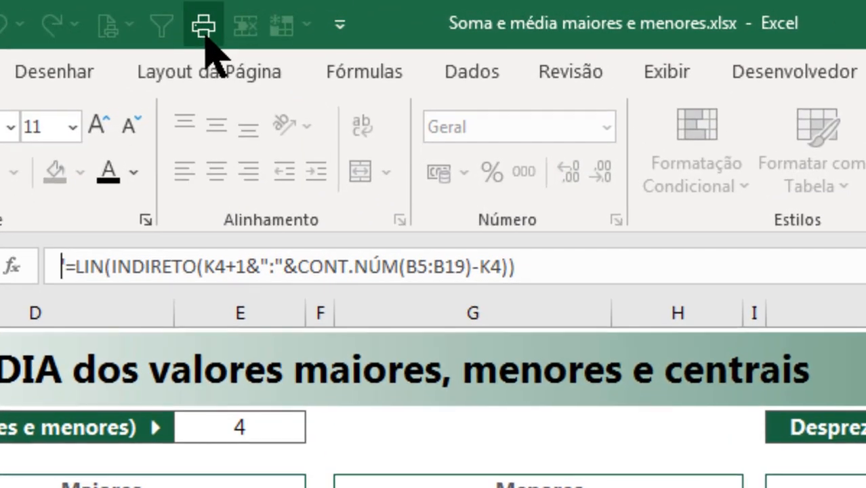
key("Delete")
key("F9")
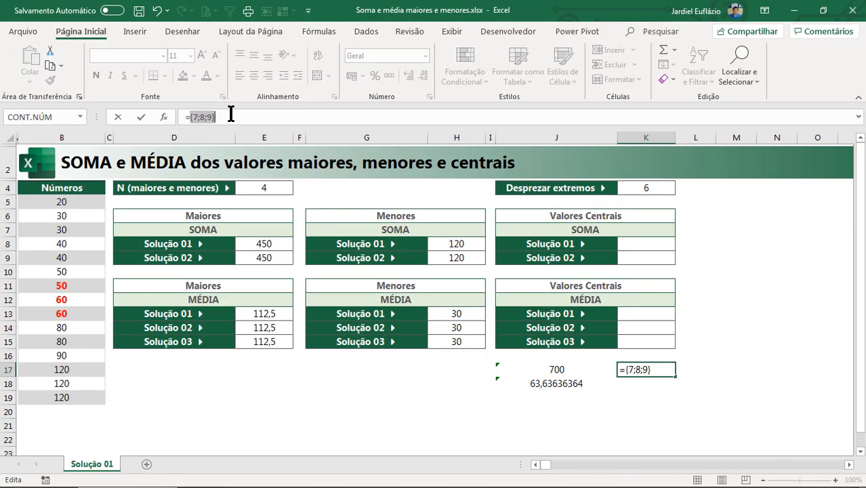
key("ctrl+z")
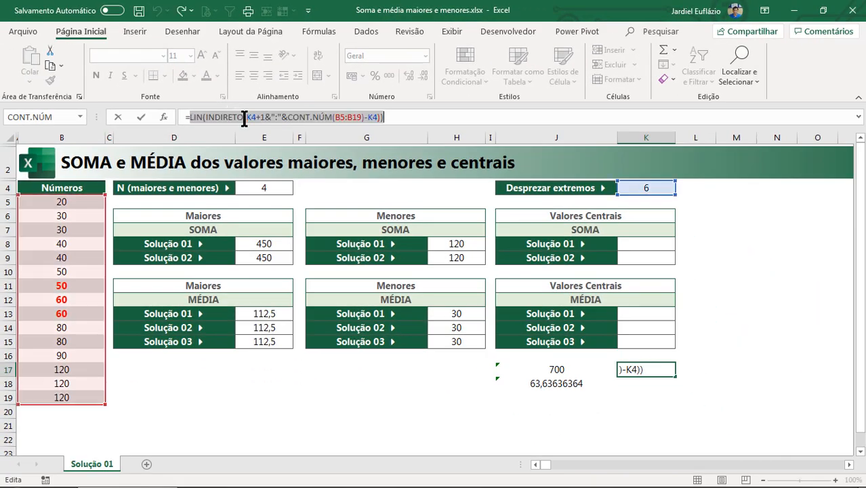
left_click(184, 118)
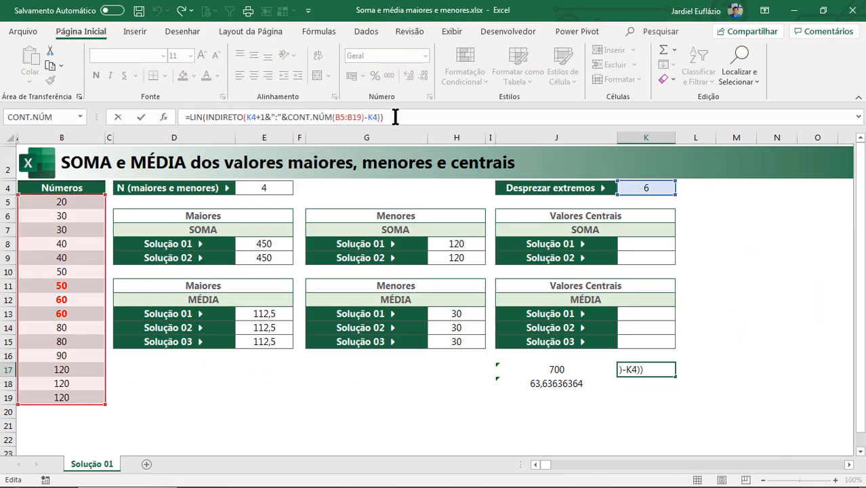
left_click_drag(384, 118, 178, 117)
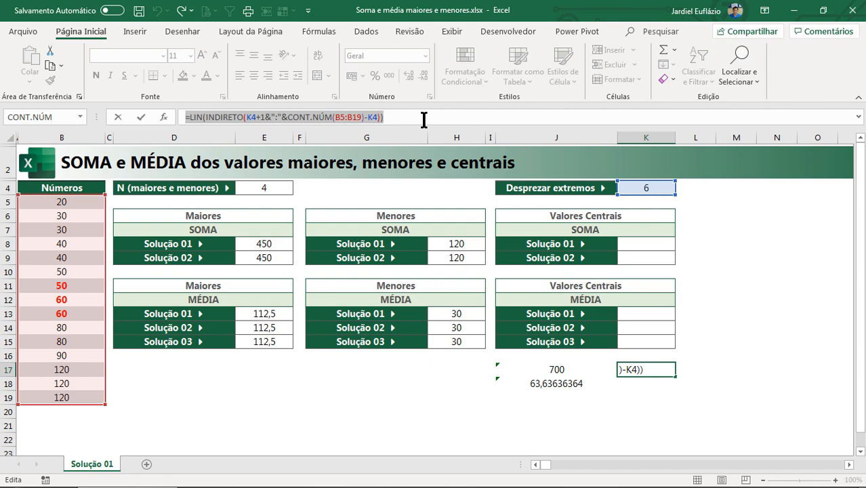
left_click(184, 117)
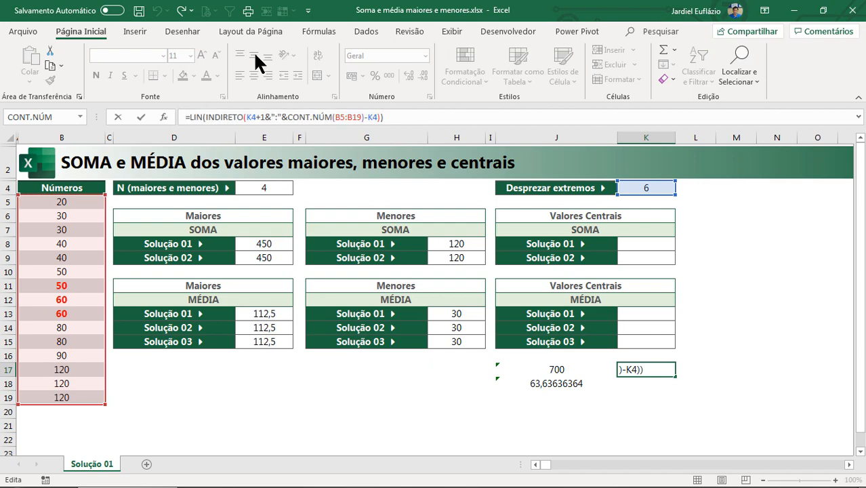
type("'")
key("Return")
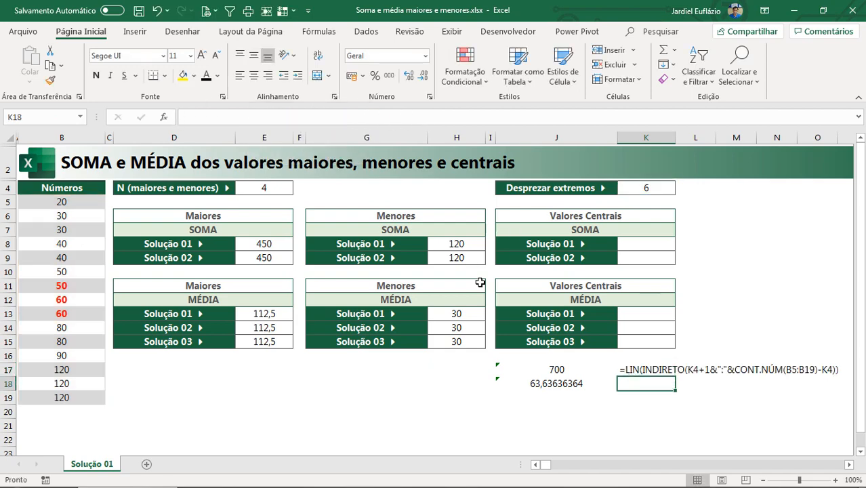
Step: Show the clipboard history and copy the K17 formula =LIN(INDIRETO(K4+1&":"&CONT.NÚM(B5:B19)-K4)) without its apostrophe
left_click(654, 369)
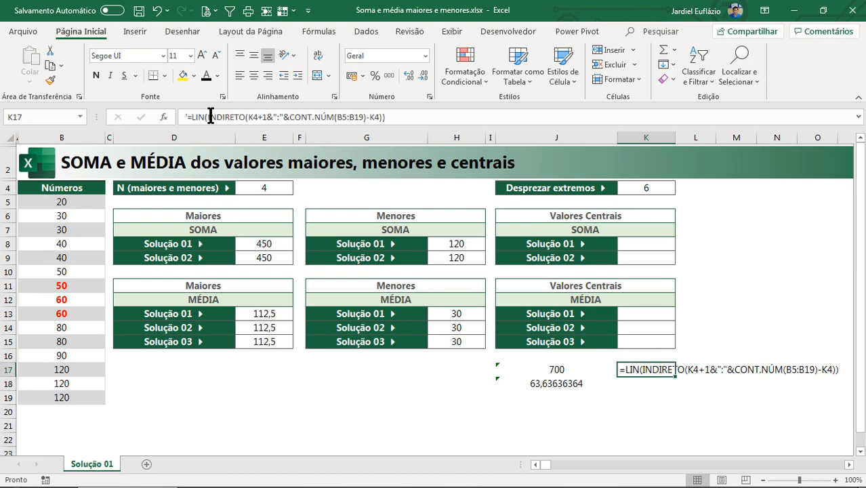
left_click(80, 97)
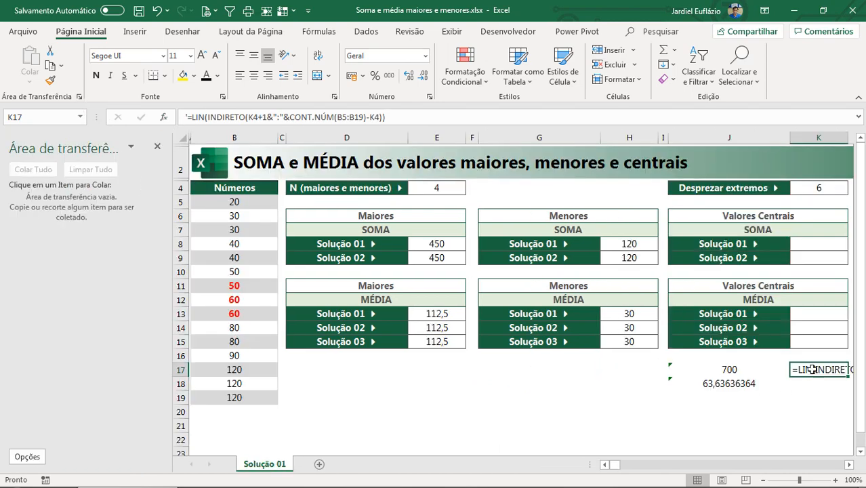
left_click_drag(394, 117, 187, 117)
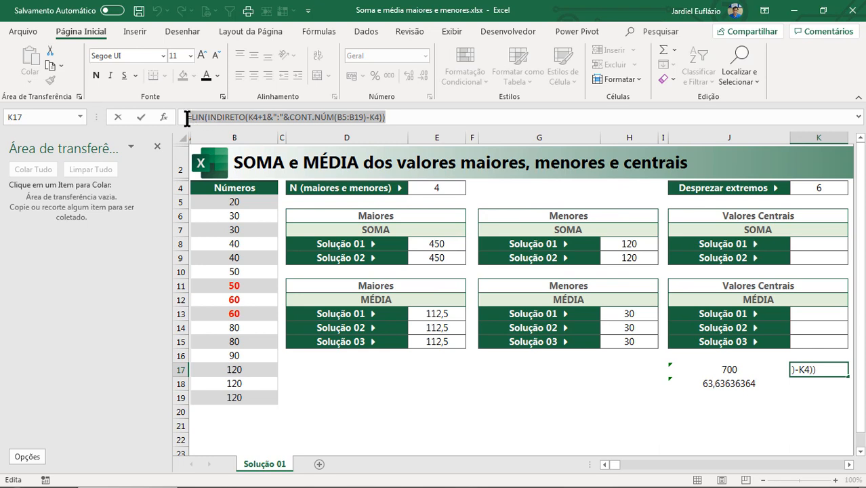
key("ctrl+c")
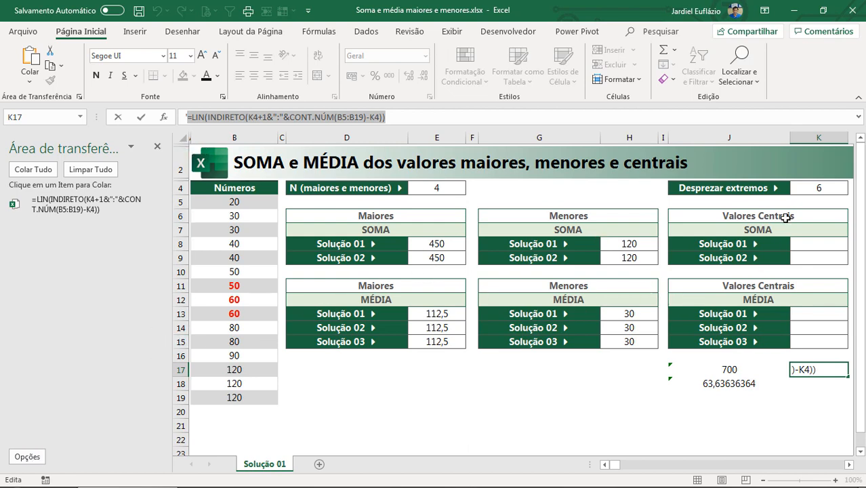
key("Escape")
Step: Copy the formula text =SOMA(MENOR(B5:B19;LIN(INDIRETO("1:"&E4)))) from H8 and paste it into K8 for the central values sum
left_click(629, 244)
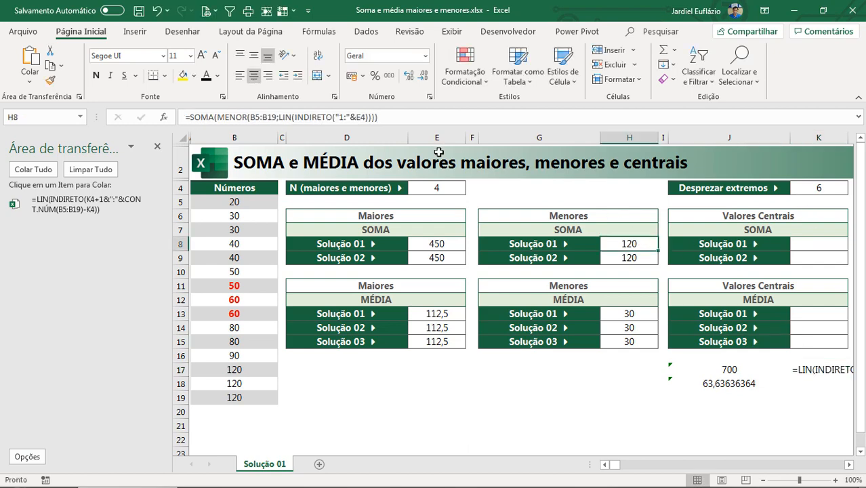
left_click_drag(400, 117, 158, 123)
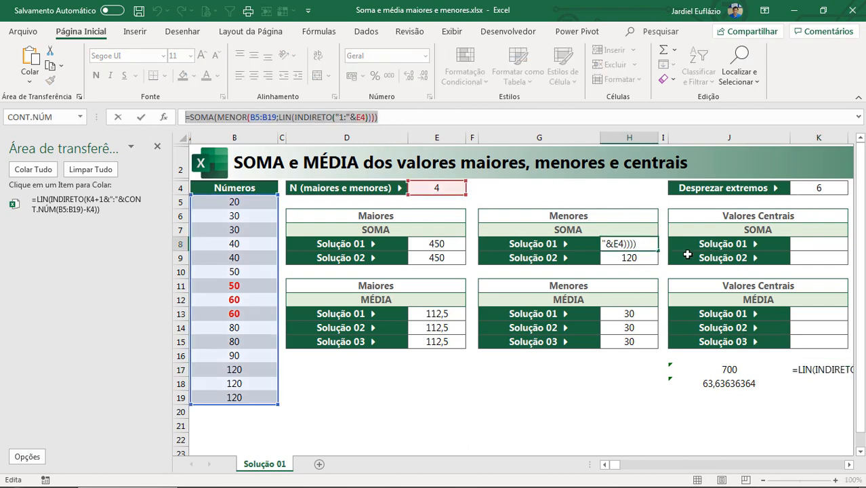
key("ctrl+c")
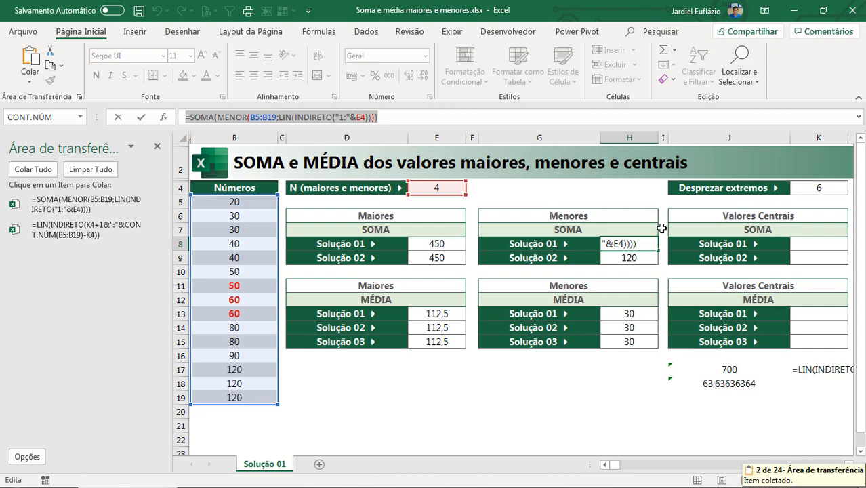
key("Escape")
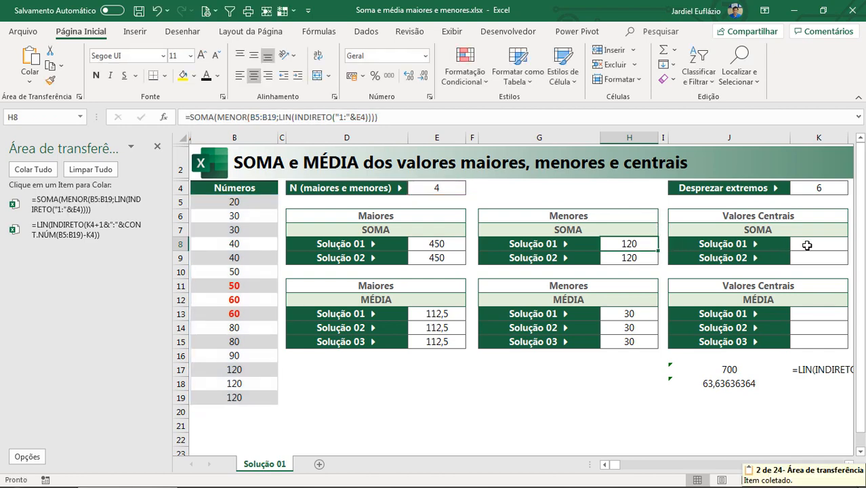
left_click(807, 246)
left_click(474, 116)
key("ctrl+v")
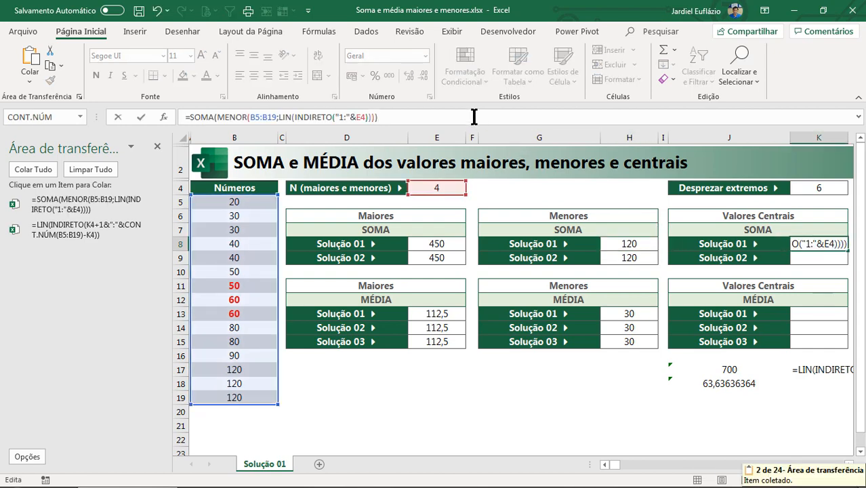
key("Return")
Step: In K8, replace the k argument of MENOR with the copied LIN(INDIRETO(K4+1&":"&CONT.NÚM(B5:B19)-K4)), without its equals sign
left_click(629, 242)
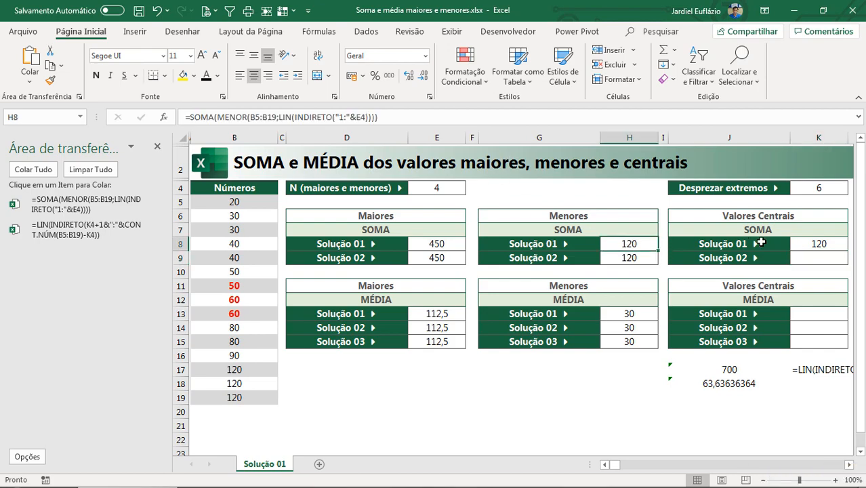
left_click(814, 242)
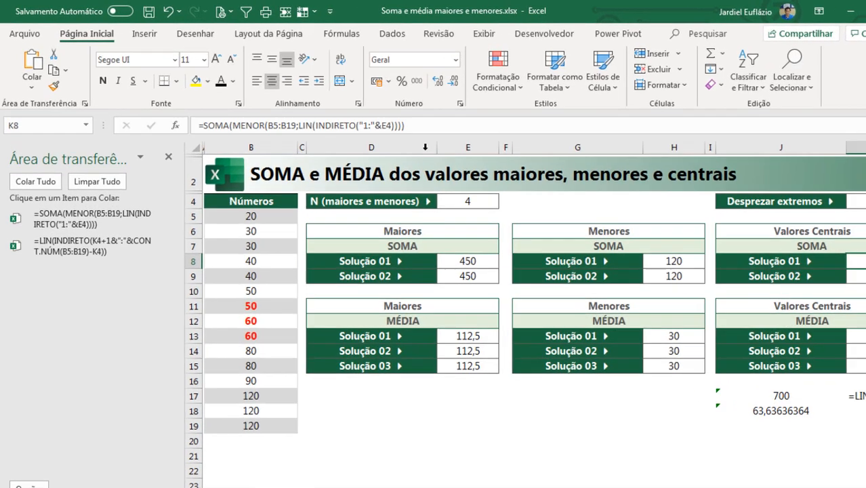
left_click(279, 117)
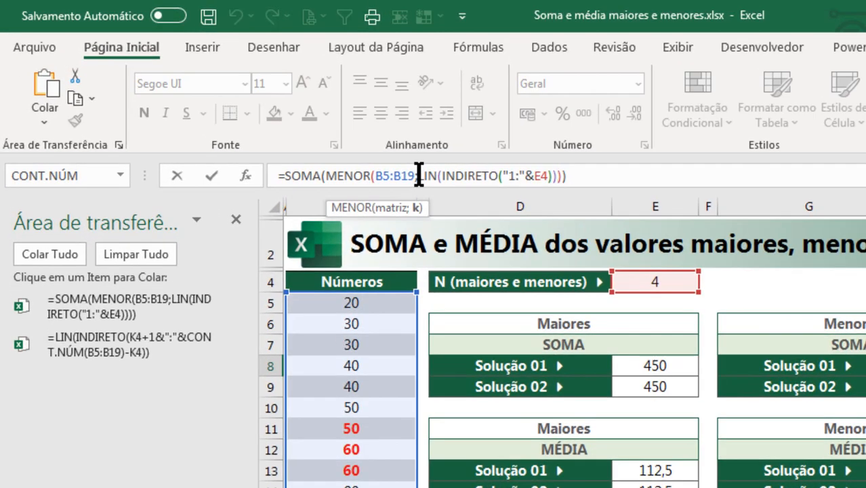
left_click(416, 209)
key("Delete")
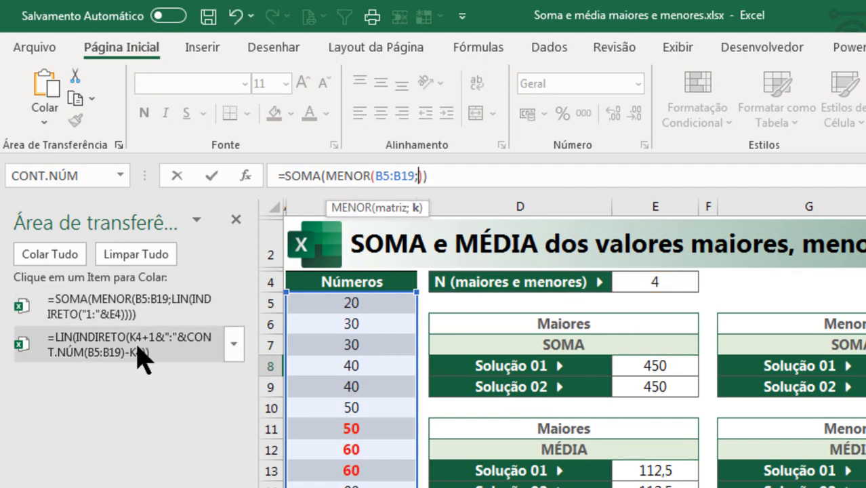
left_click(114, 359)
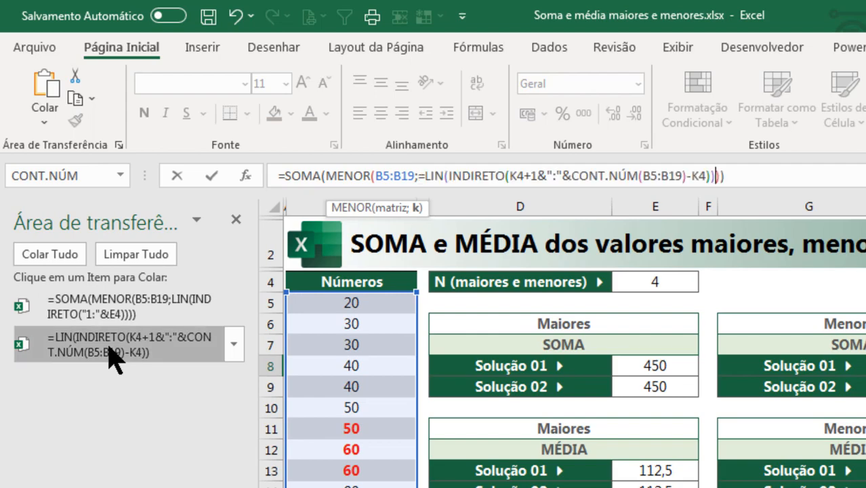
left_click(422, 178)
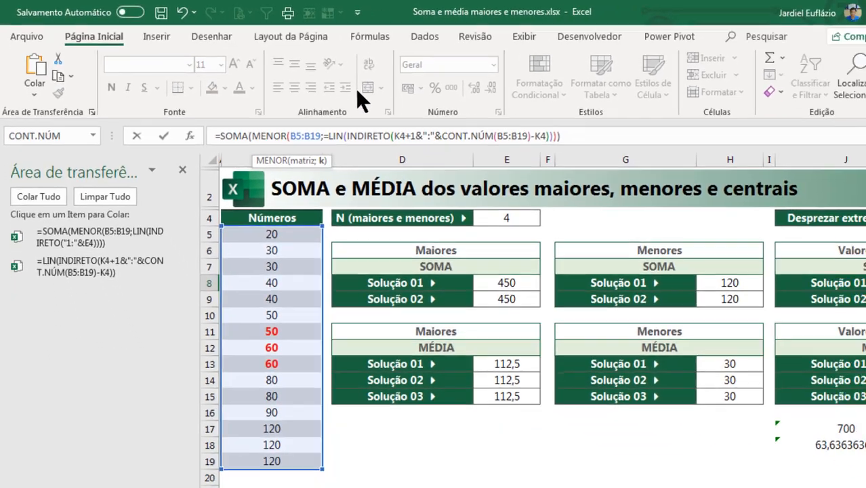
key("BackSpace")
key("Return")
left_click(807, 240)
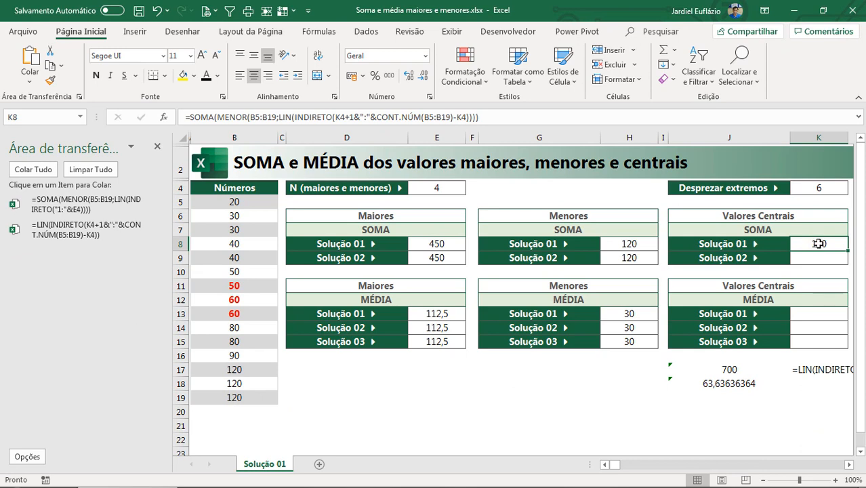
Step: Check the K8 result against the ignored extremes in K4 and the sum of the central values B11:B13
left_click(817, 188)
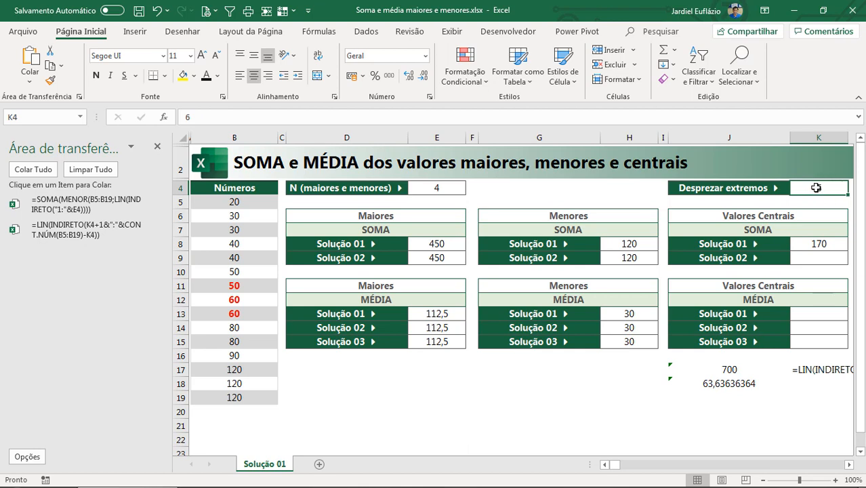
left_click_drag(251, 202, 246, 271)
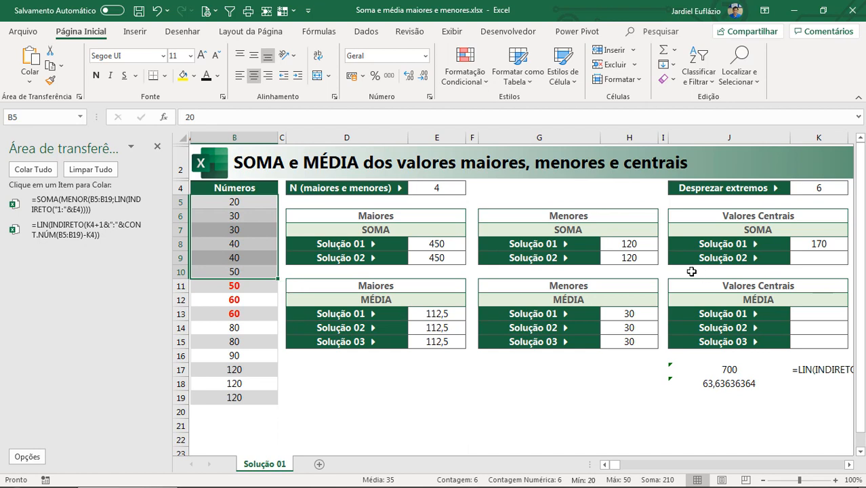
left_click_drag(244, 287, 242, 313)
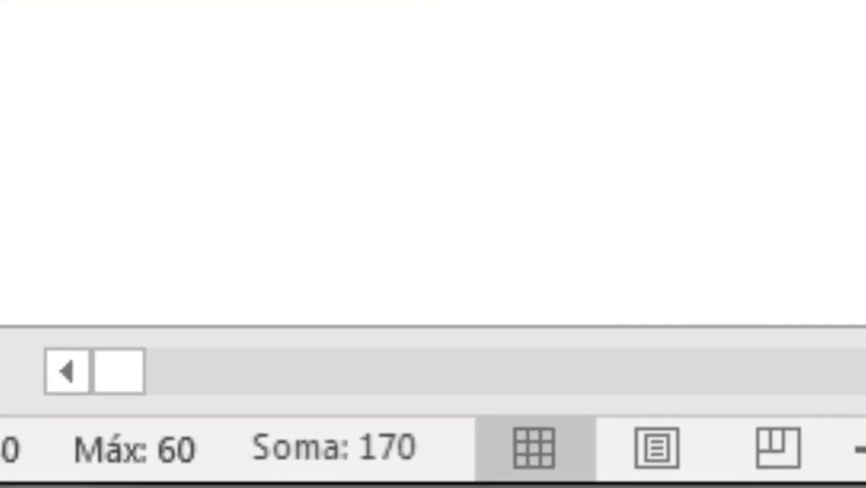
left_click(819, 244)
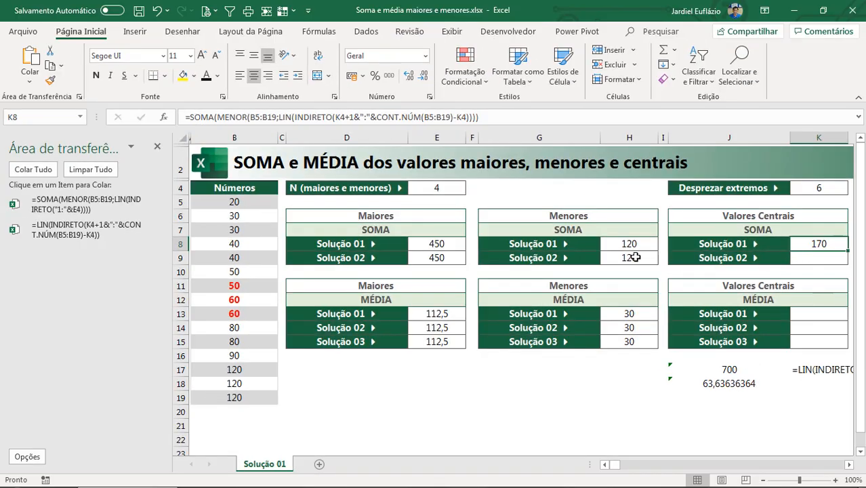
Step: Copy the formula text =SOMA(AGREGAR(15;4;B5:B19;LIN(INDIRETO("1:"&E4)))) from H9 and enter it in K9 for the central values sum
left_click(635, 258)
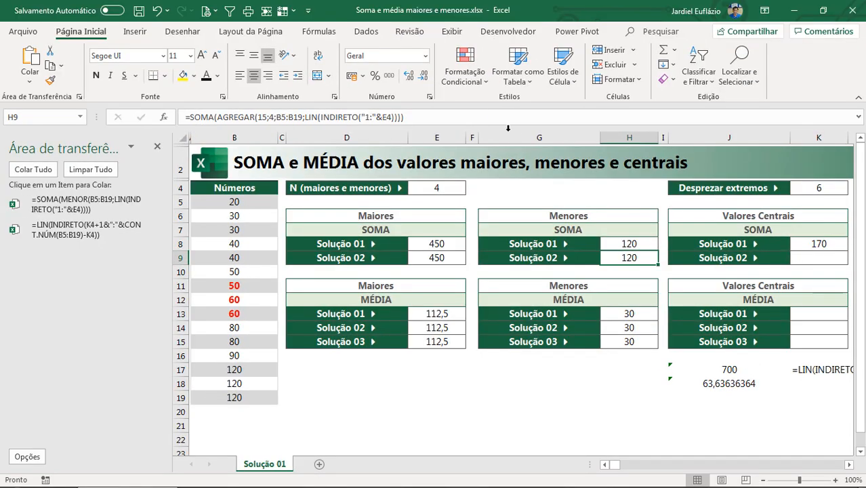
left_click(457, 118)
key("ctrl+c")
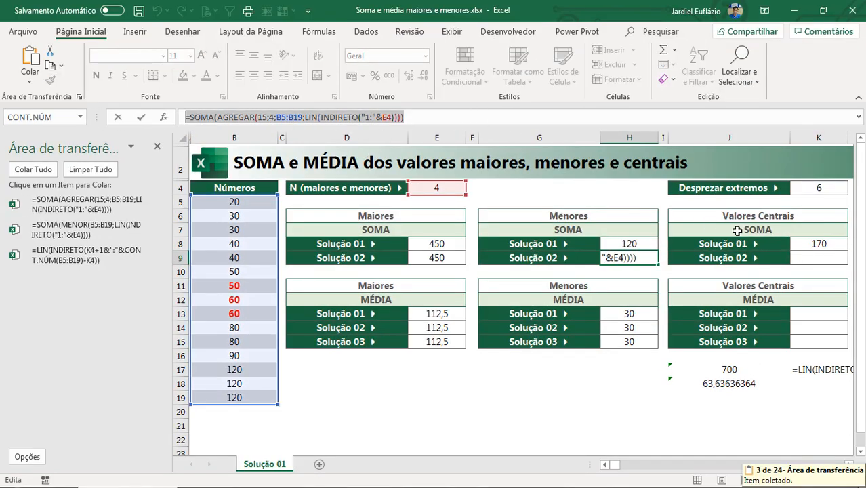
key("Escape")
left_click(808, 257)
key("BackSpace")
key("ctrl+v")
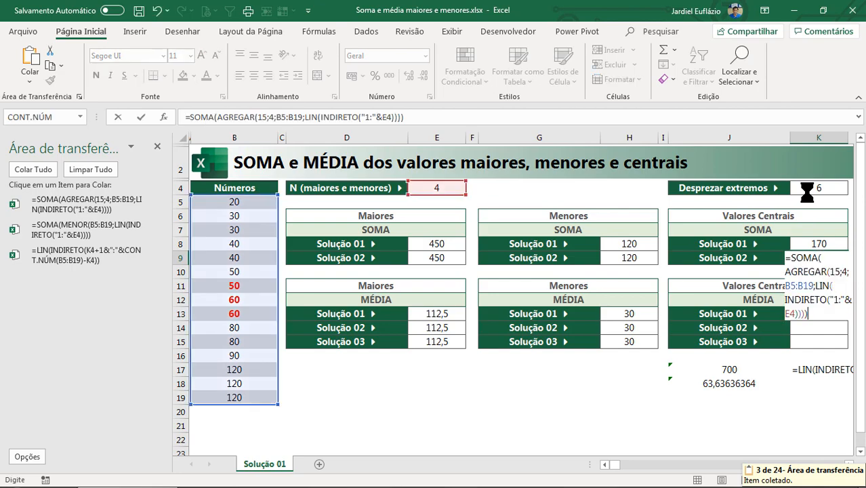
key("Return")
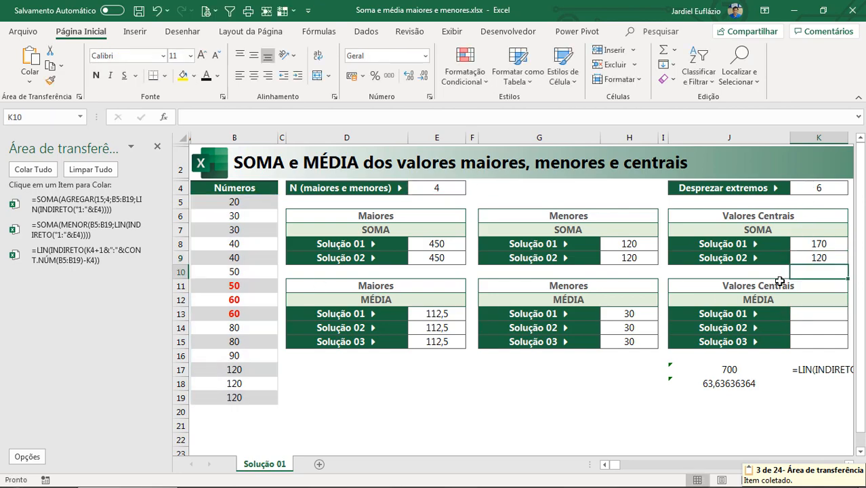
Step: In K9, replace the k argument of AGREGAR with the copied LIN(INDIRETO(K4+1&":"&CONT.NÚM(B5:B19)-K4)), without its equals sign
left_click(807, 260)
left_click(304, 122)
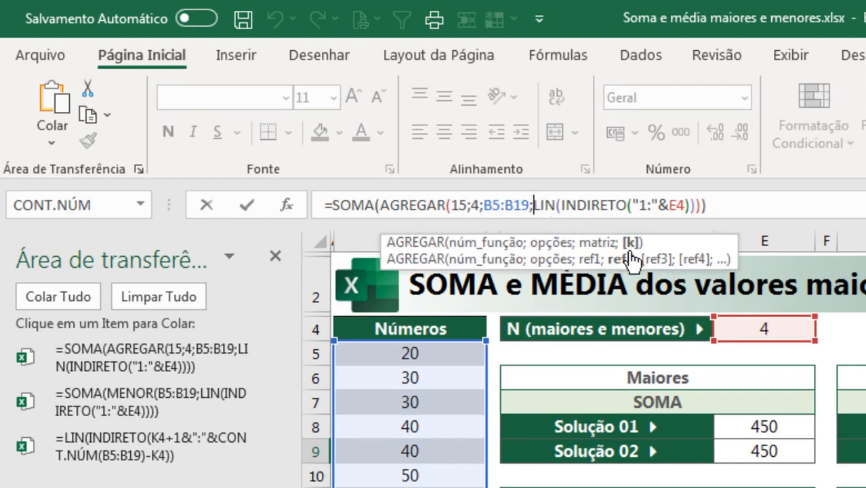
left_click(629, 243)
key("Delete")
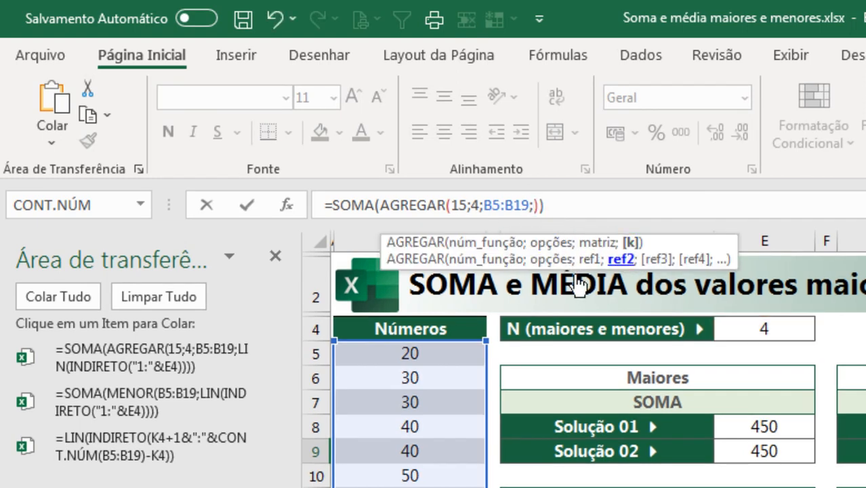
left_click(169, 452)
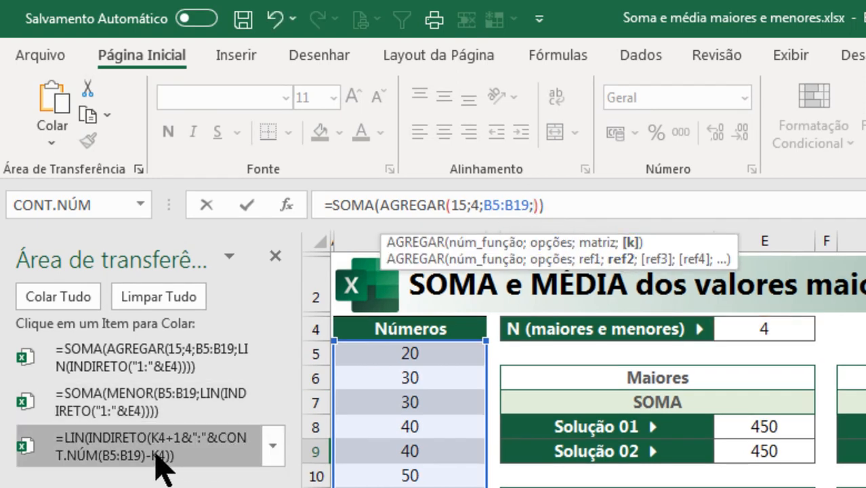
left_click(538, 205)
key("BackSpace")
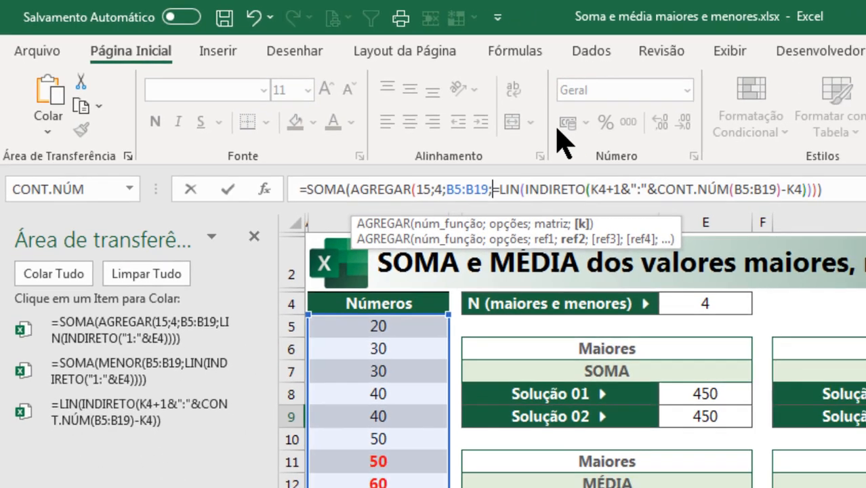
key("Return")
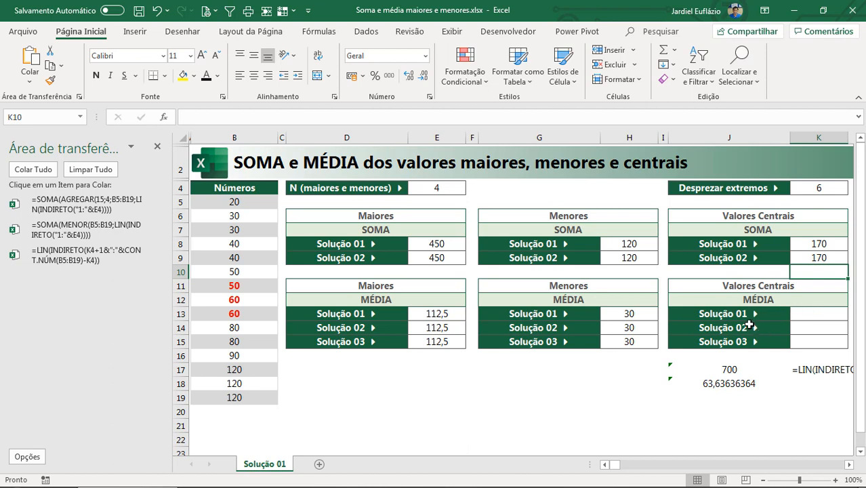
Step: Check the average of B11:B13, and copy the formula text =MÉDIA(MENOR(B5:B19;LIN(INDIRETO("1:"&E4)))) from H13 into K13
left_click_drag(243, 286, 241, 314)
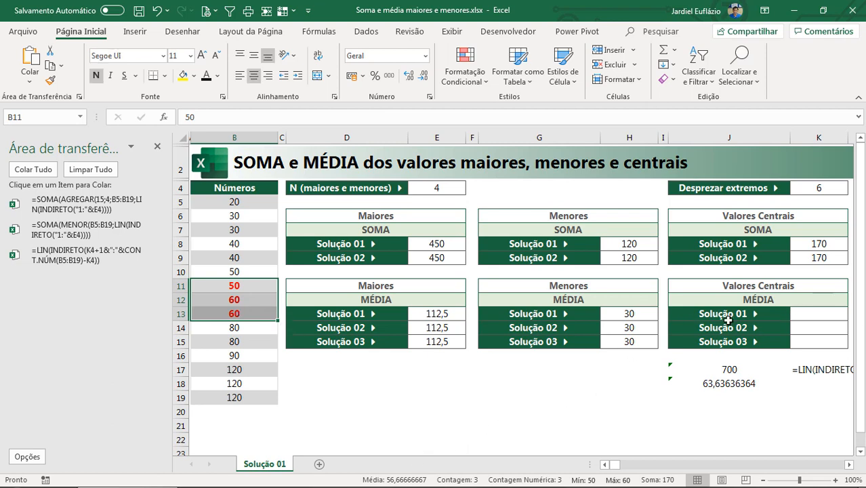
left_click(629, 316)
left_click(396, 117)
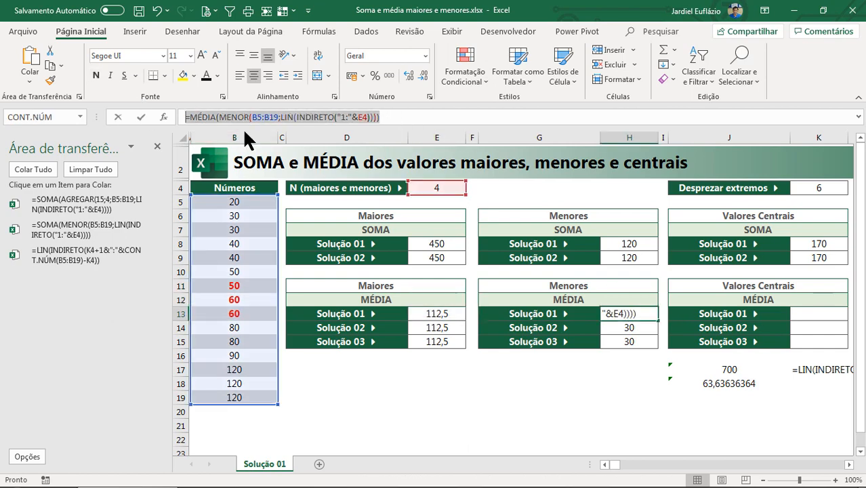
key("ctrl+c")
key("Escape")
left_click(813, 313)
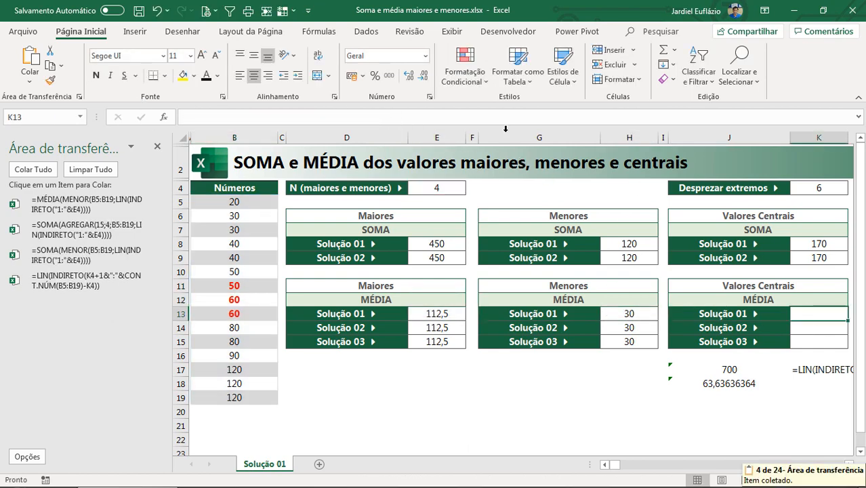
left_click(474, 113)
key("ctrl+v")
key("Return")
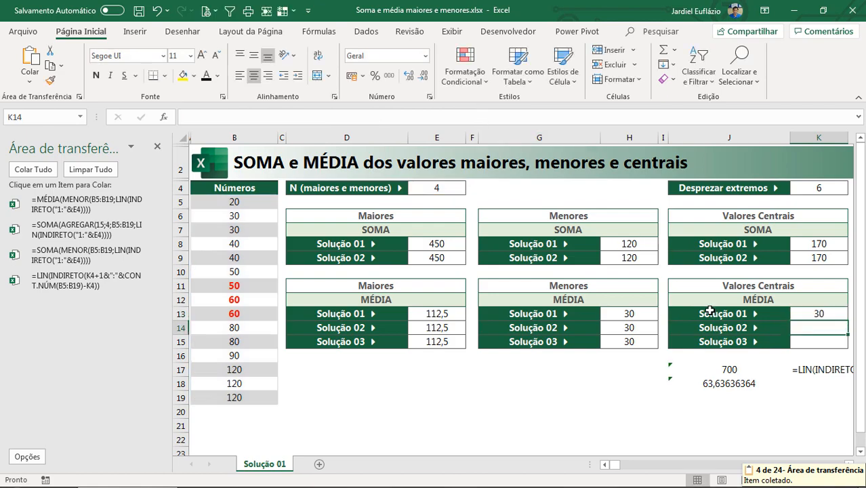
Step: In K13, replace the k argument of MENOR with the copied LIN(INDIRETO(K4+1&":"&CONT.NÚM(B5:B19)-K4)), without its equals sign
left_click(813, 314)
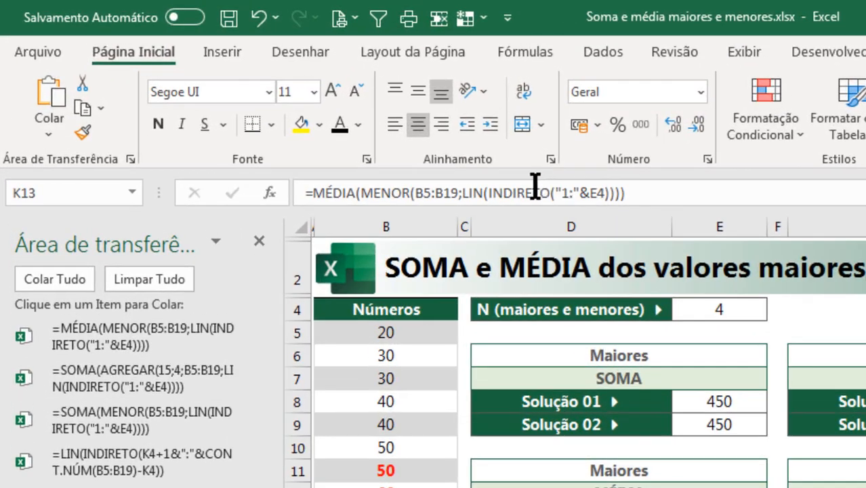
left_click(328, 117)
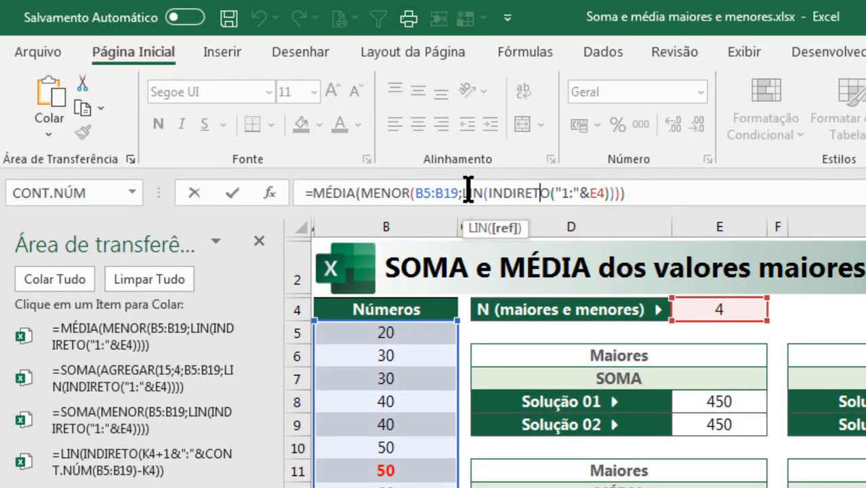
left_click(467, 192)
left_click(462, 228)
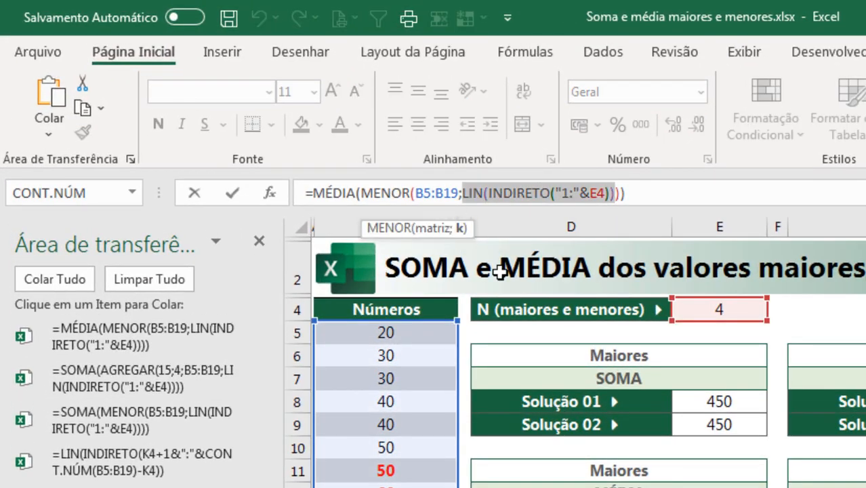
key("Delete")
left_click(145, 468)
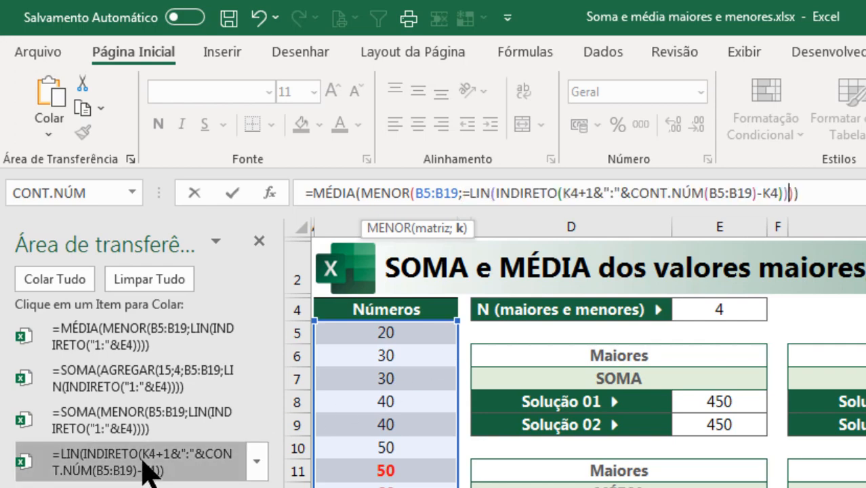
left_click(466, 193)
key("Delete")
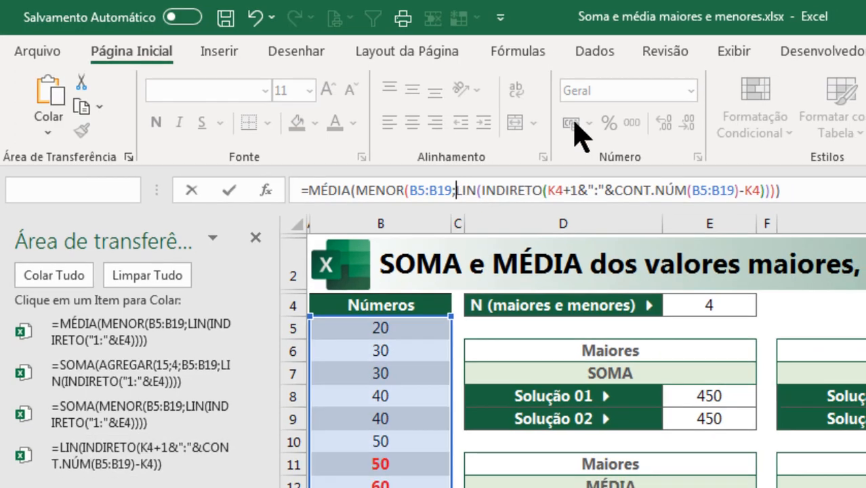
key("Return")
key("Up")
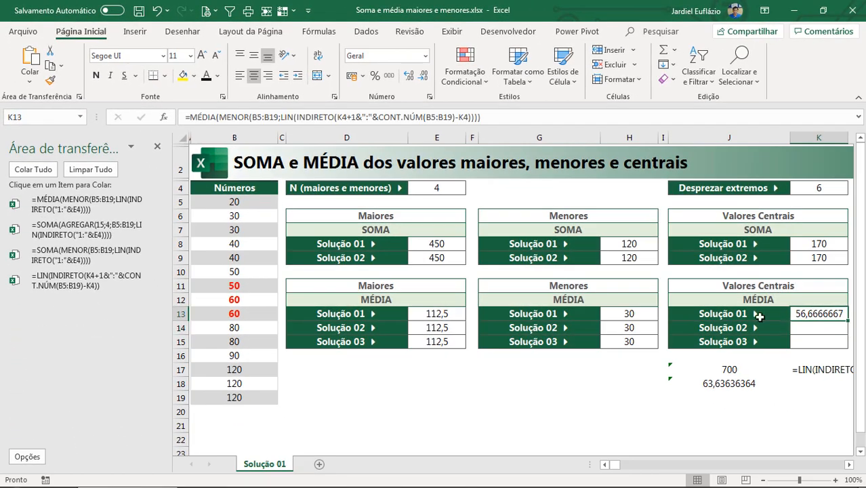
Step: Copy the formula text =MÉDIA(AGREGAR(15;4;B5:B19;LIN(INDIRETO("1:"&E4)))) from H14 and paste it into K14 for the central values average
left_click(637, 330)
left_click(303, 117)
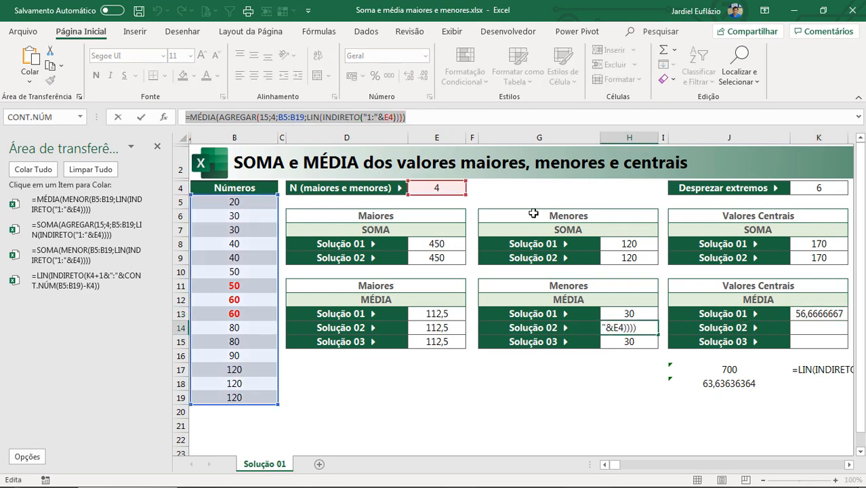
key("ctrl+c")
key("Escape")
left_click(803, 328)
left_click(413, 115)
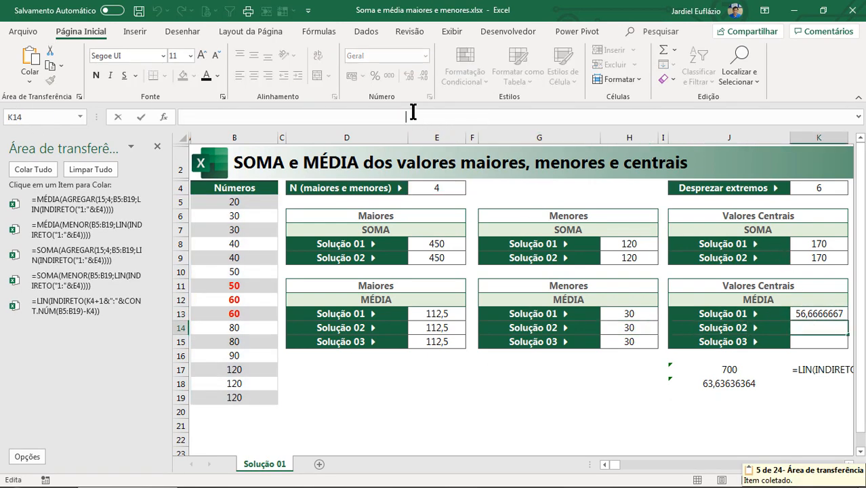
key("ctrl+v")
Step: In K14, replace the k argument of AGREGAR with the copied LIN(INDIRETO(K4+1&":"&CONT.NÚM(B5:B19)-K4)), without its equals sign
left_click_drag(306, 116, 399, 118)
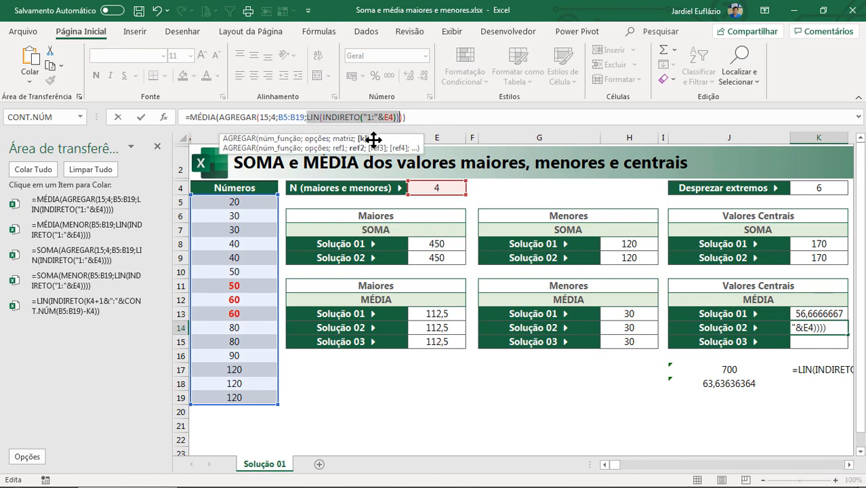
key("Delete")
mouse_move(135, 313)
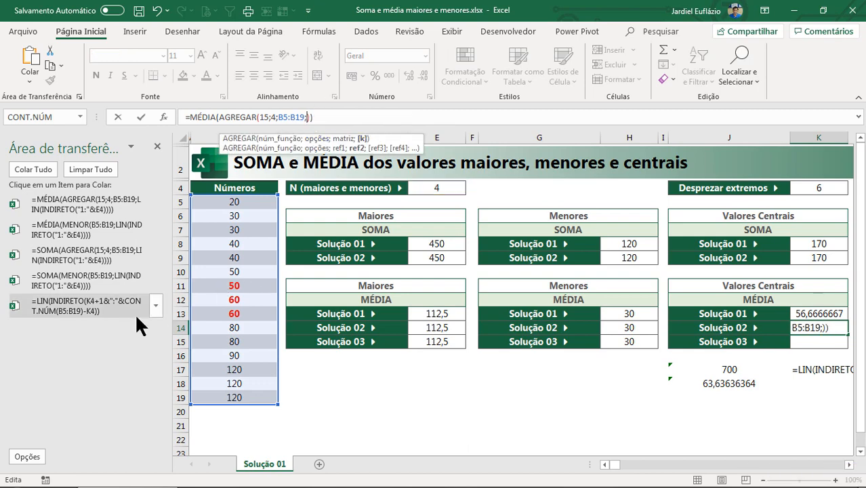
left_click(100, 305)
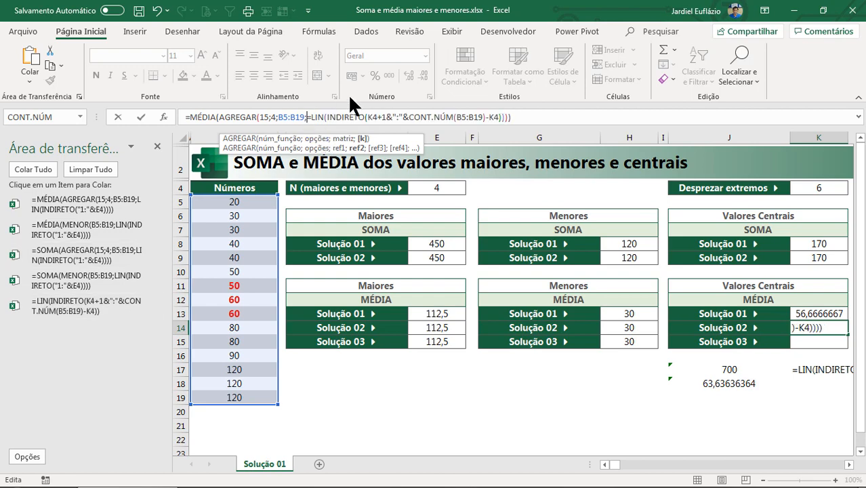
key("Return")
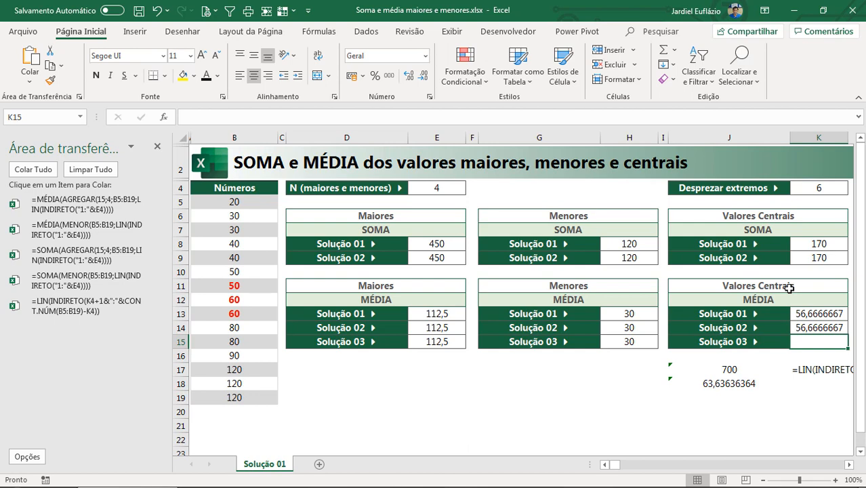
Step: Close the clipboard pane and clear the scratch calculations in rows 17 to 19 below the central values average table
type("=")
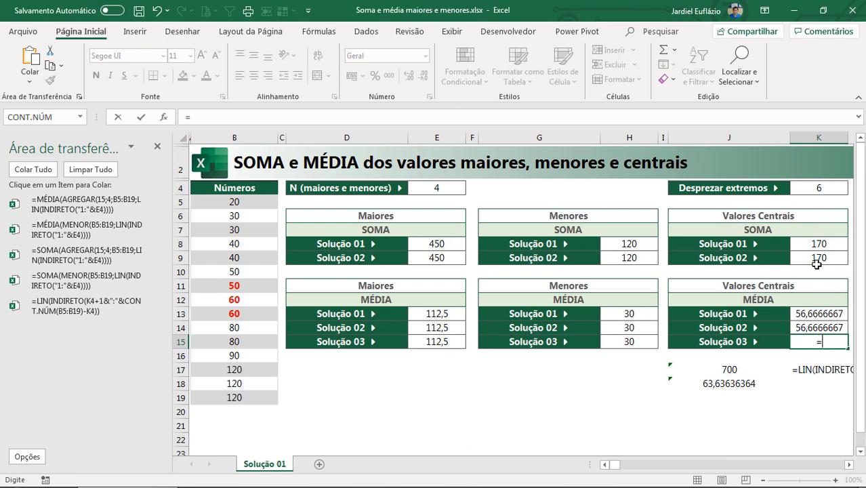
key("Escape")
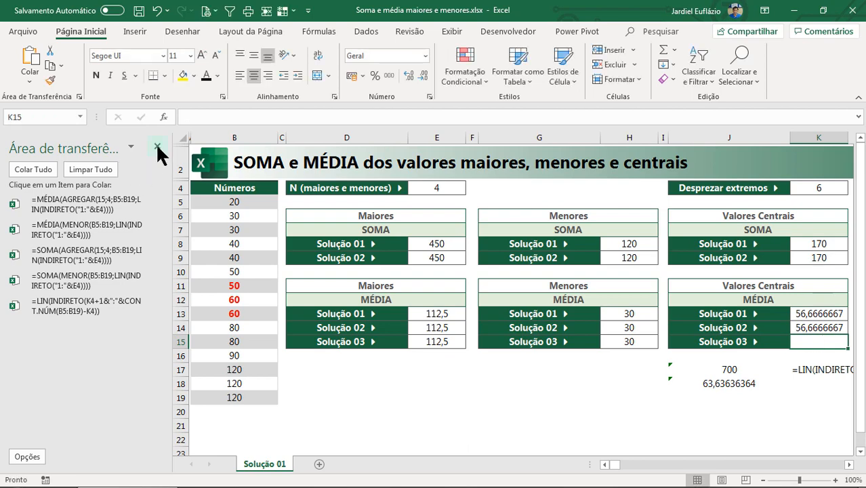
left_click(157, 146)
left_click(661, 410)
left_click_drag(511, 370, 762, 403)
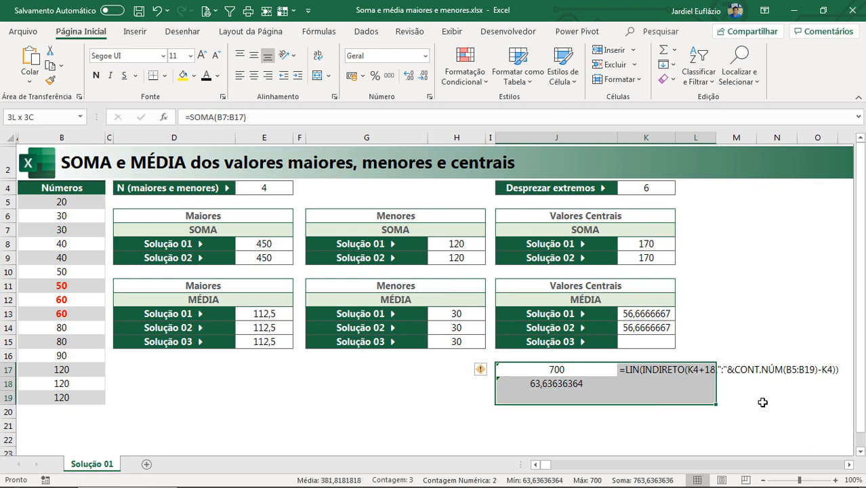
left_click(665, 79)
left_click(682, 96)
Step: In K15, enter the formula =K9/(CONT.NÚM(B5:B19)-K4*2) for the third central values average solution
left_click(654, 341)
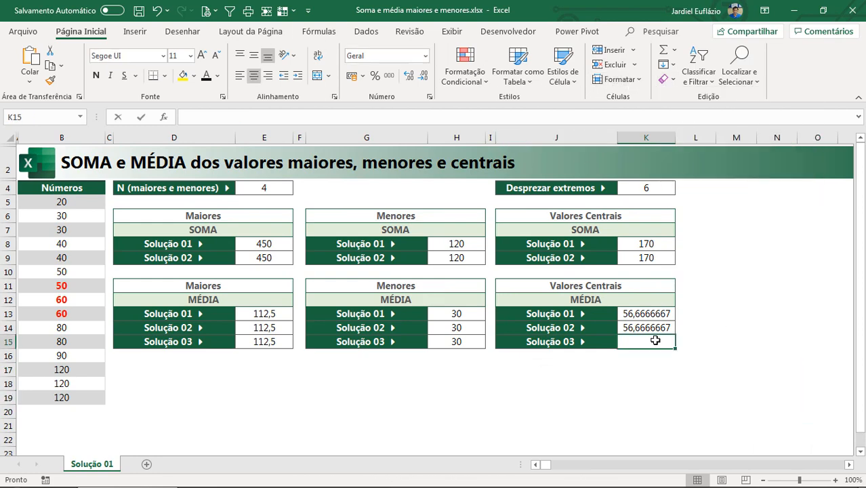
type("=")
left_click(649, 258)
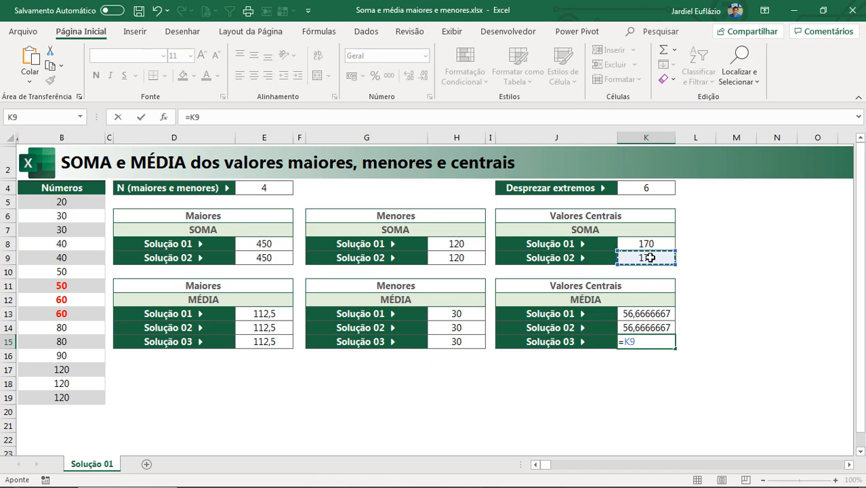
type("/(")
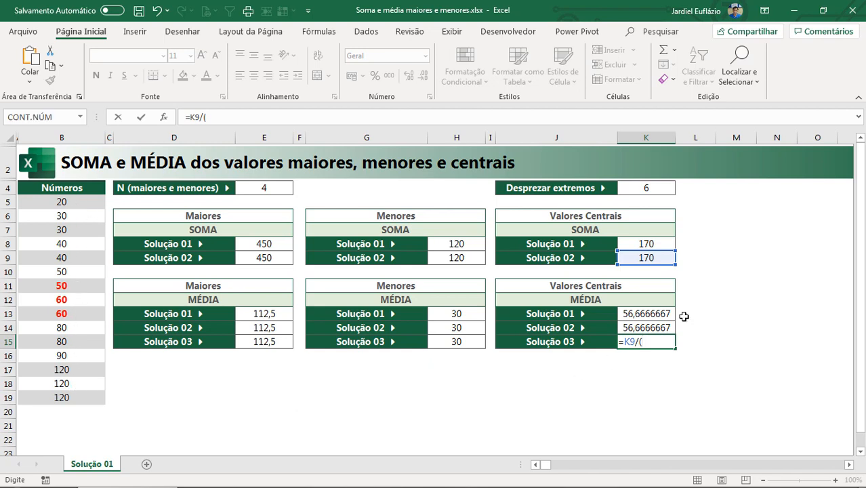
type("cont.se")
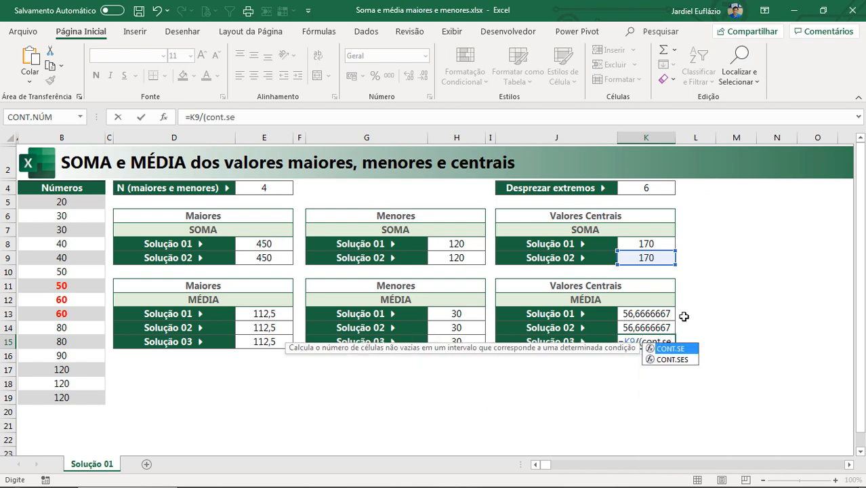
key("BackSpace")
key("BackSpace")
key("BackSpace")
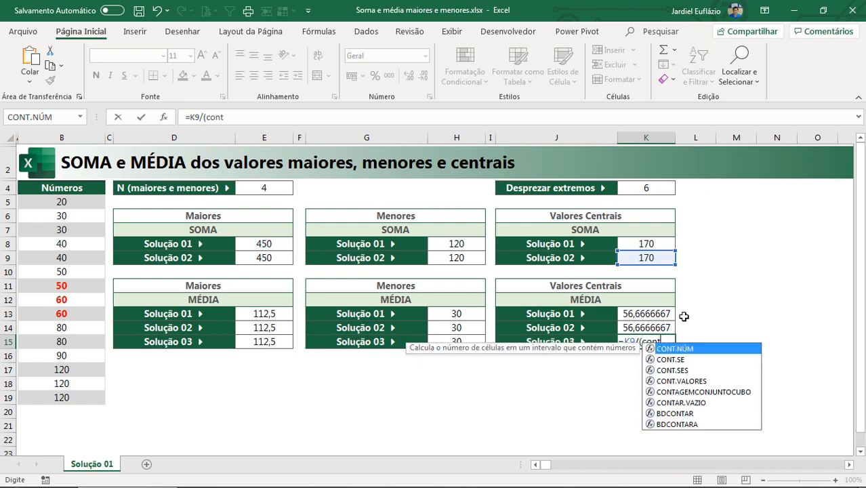
key("Tab")
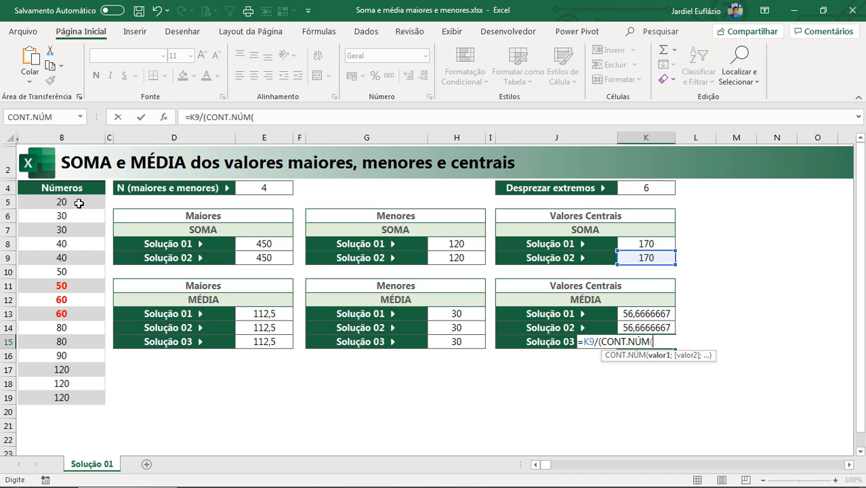
left_click_drag(76, 204, 74, 398)
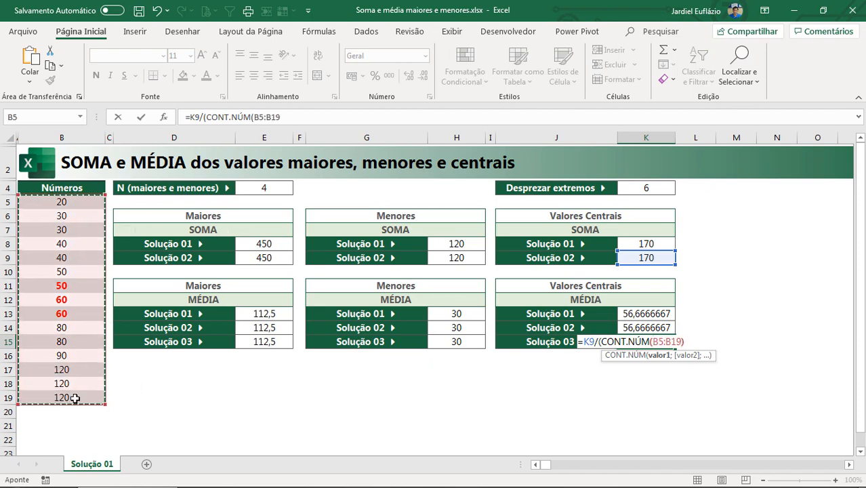
type(")-")
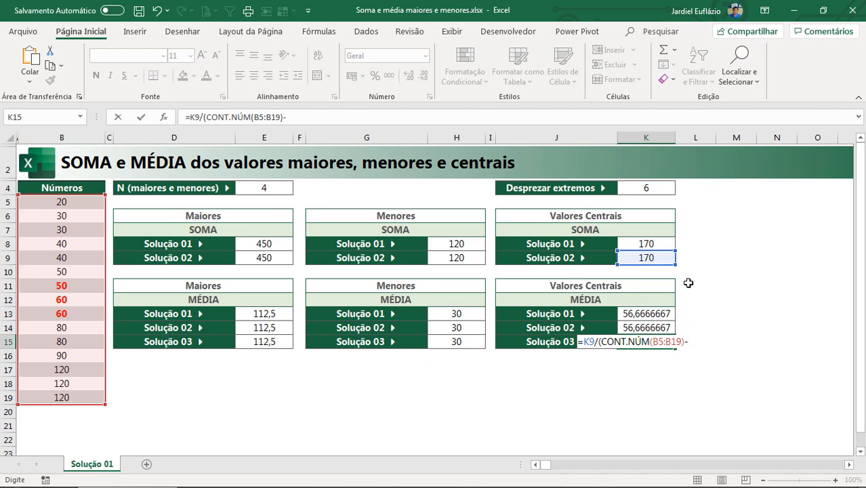
left_click(648, 189)
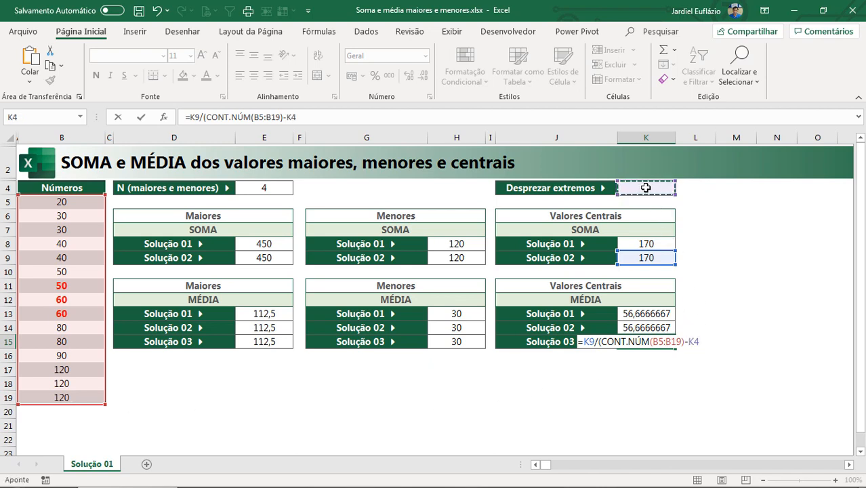
type("*2")
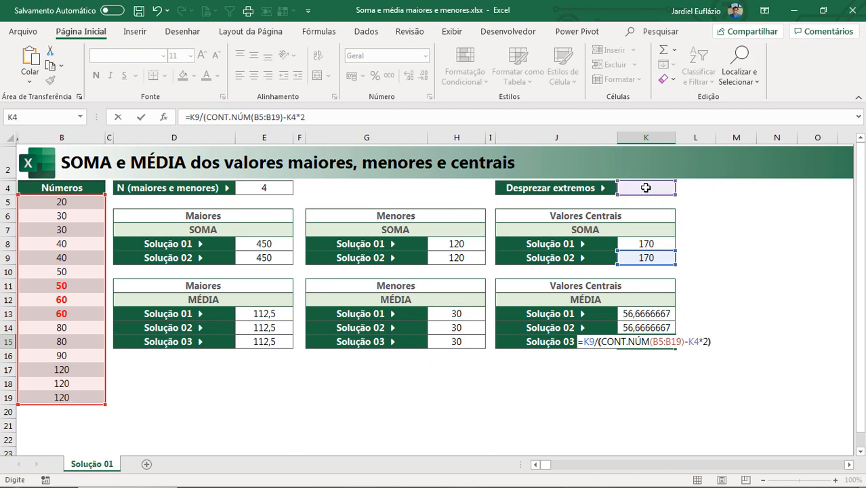
type(")")
key("Return")
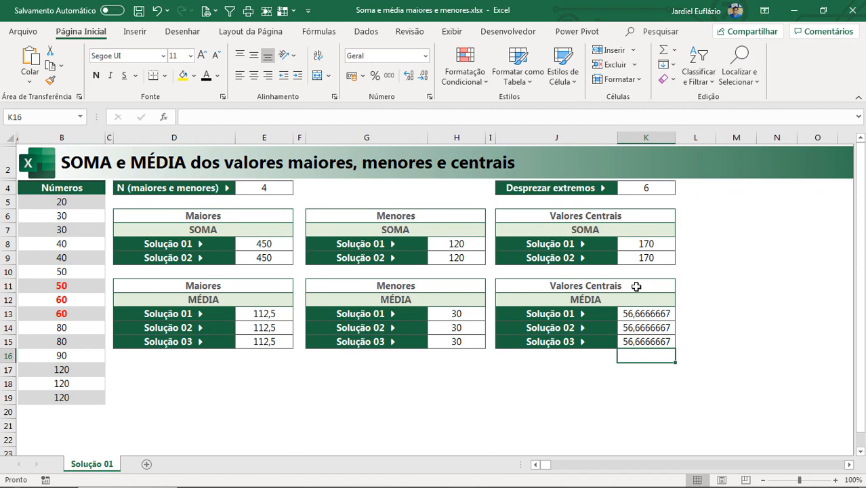
Step: Save the workbook and inspect the cell references in E8's SOMA and MAIOR formula without changing it
left_click(264, 245)
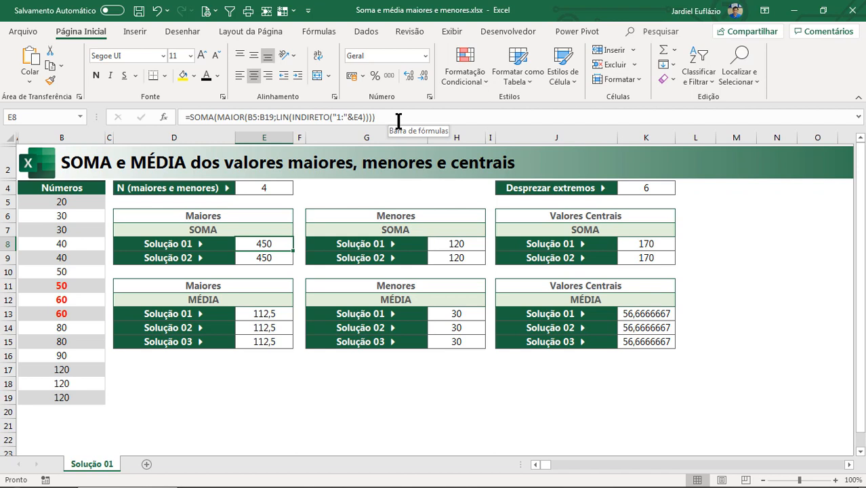
key("ctrl+s")
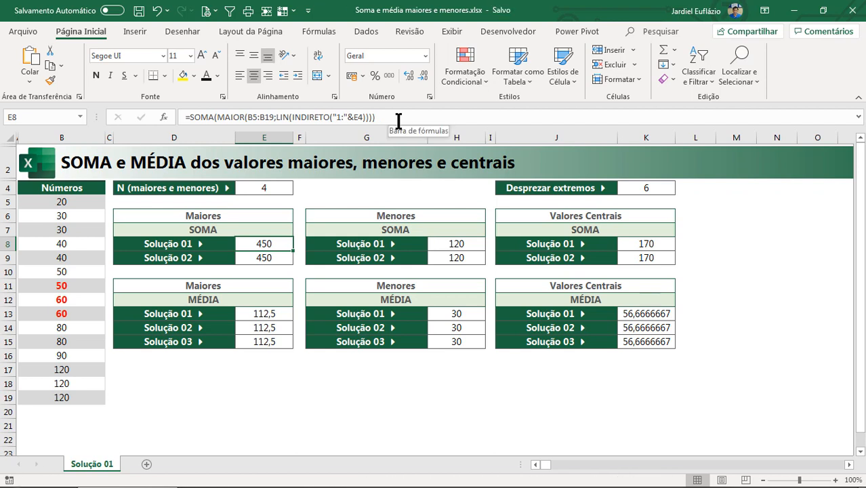
key("F2")
left_click(260, 120)
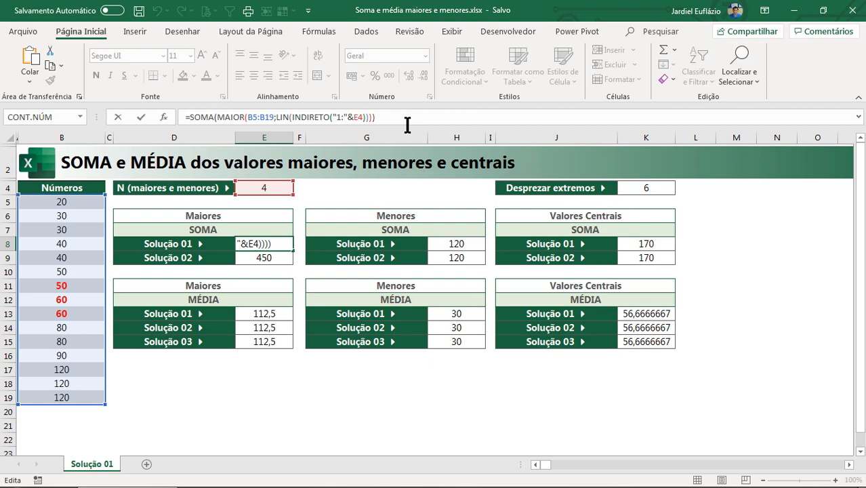
key("ctrl+Return")
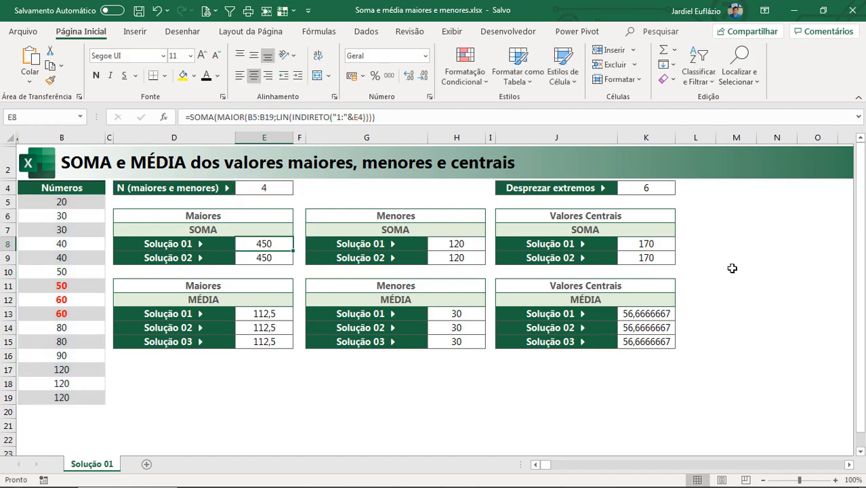